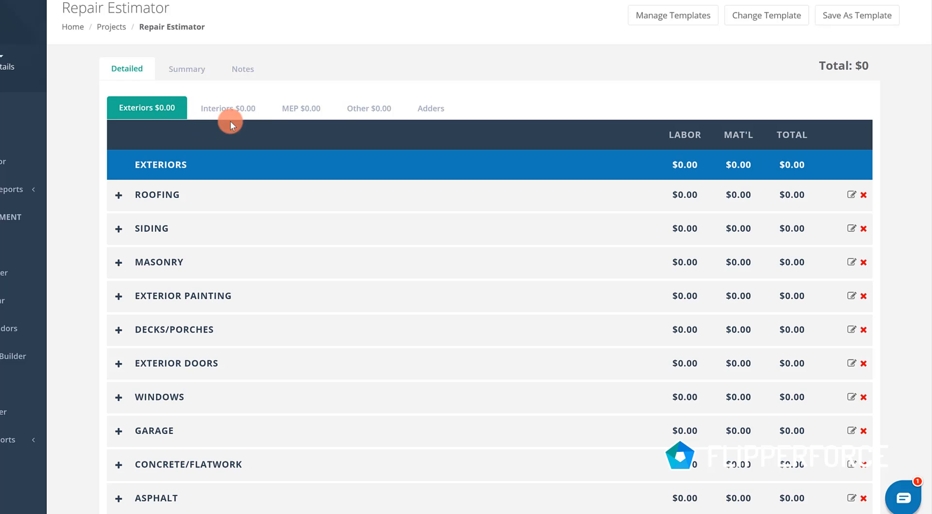
# - Look through the work categories listed under Exteriors, Interiors, MEP and Other in the repair estimate
pyautogui.click(235, 109)
pyautogui.click(318, 111)
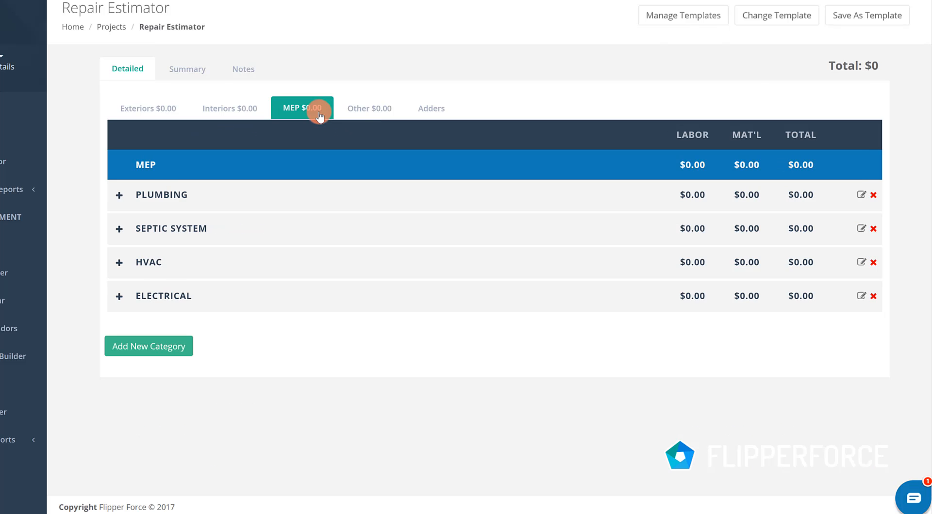
pyautogui.click(345, 108)
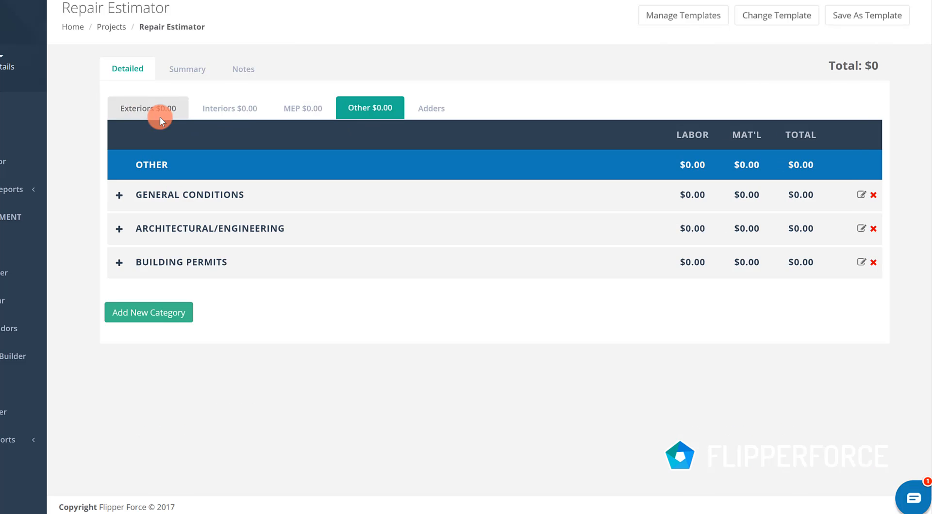
pyautogui.click(159, 116)
pyautogui.scroll(-2, 349, 253)
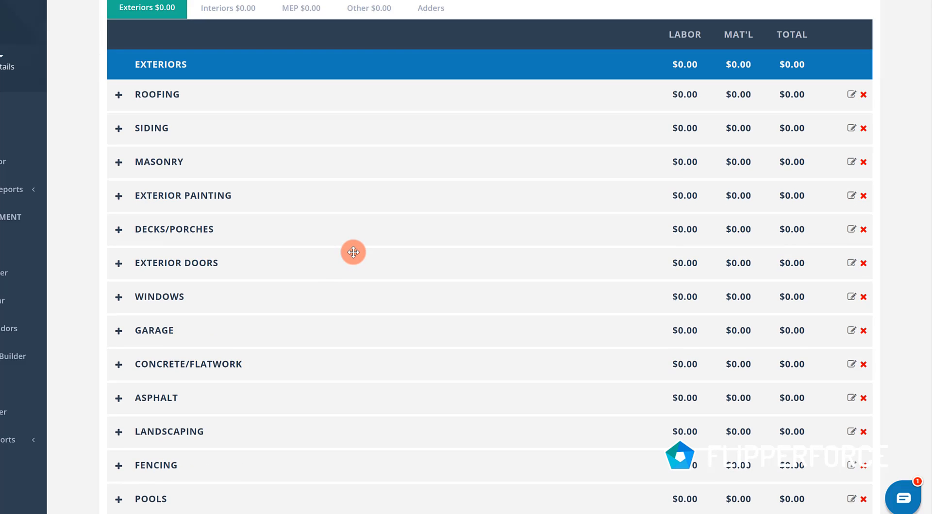
pyautogui.scroll(-2, 352, 253)
pyautogui.scroll(4, 345, 250)
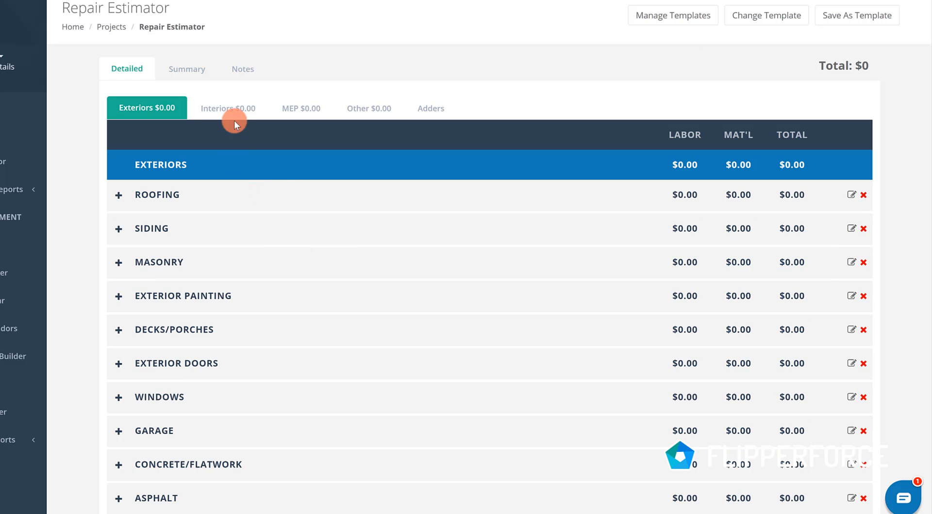
pyautogui.click(236, 107)
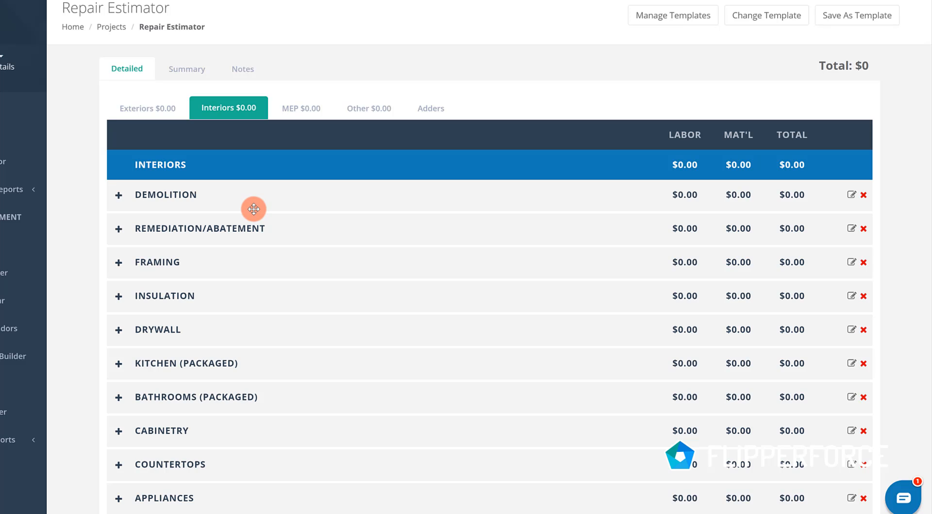
pyautogui.scroll(-2, 253, 209)
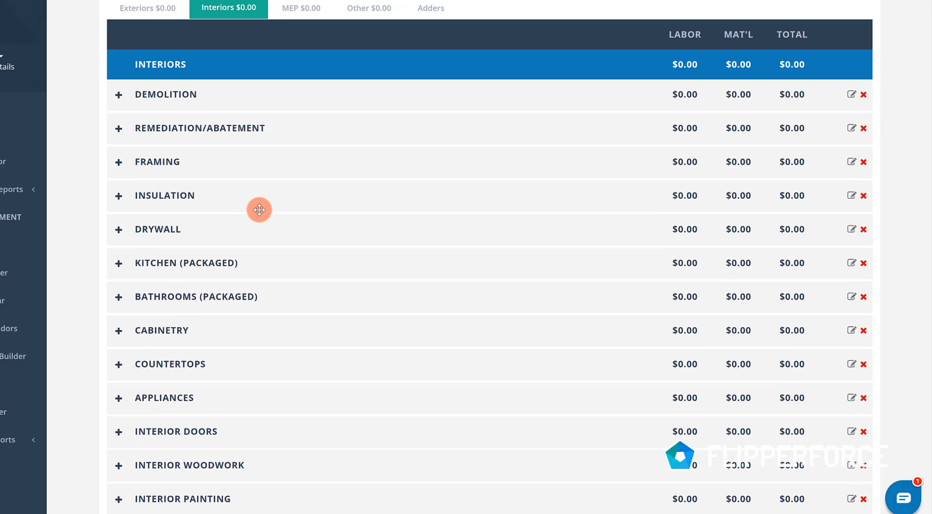
pyautogui.scroll(2, 262, 194)
pyautogui.click(295, 111)
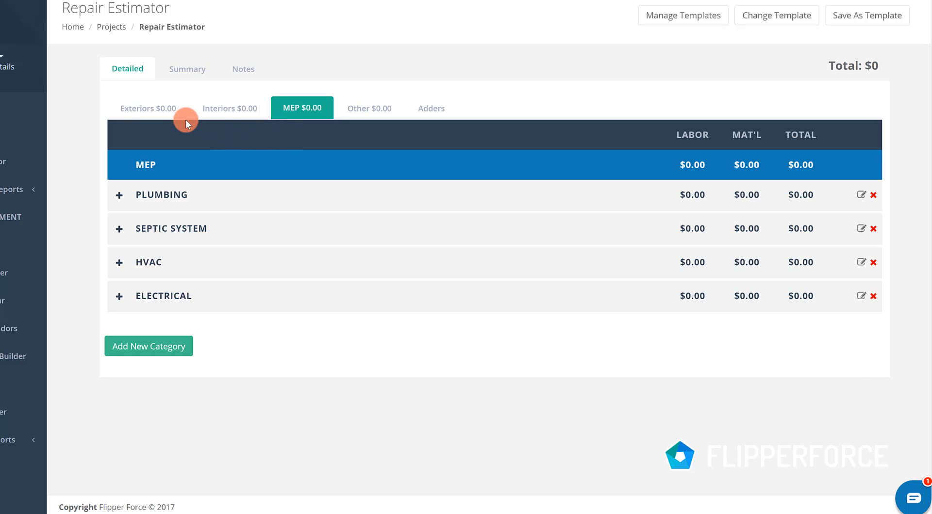
# - In the Roofing category under Exteriors, set the architectural asphalt roofing quantity to 20 squares
pyautogui.click(164, 108)
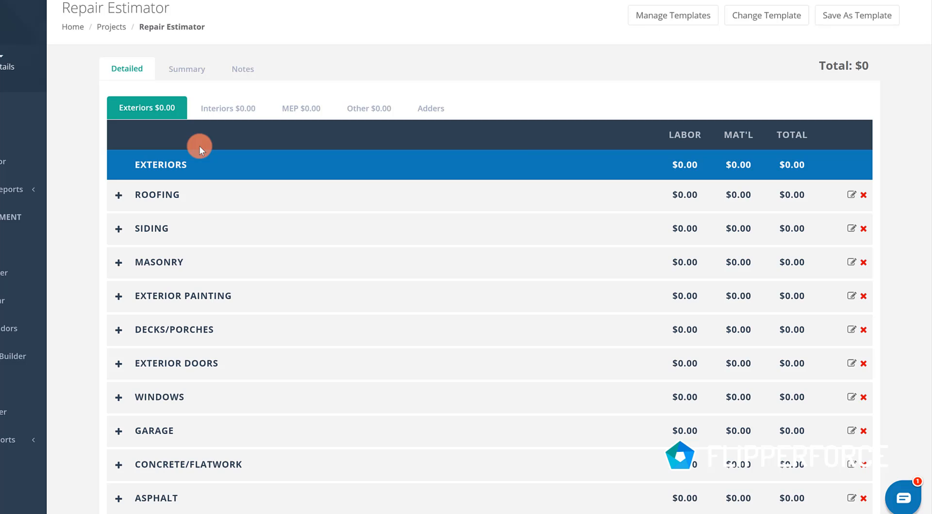
pyautogui.click(124, 191)
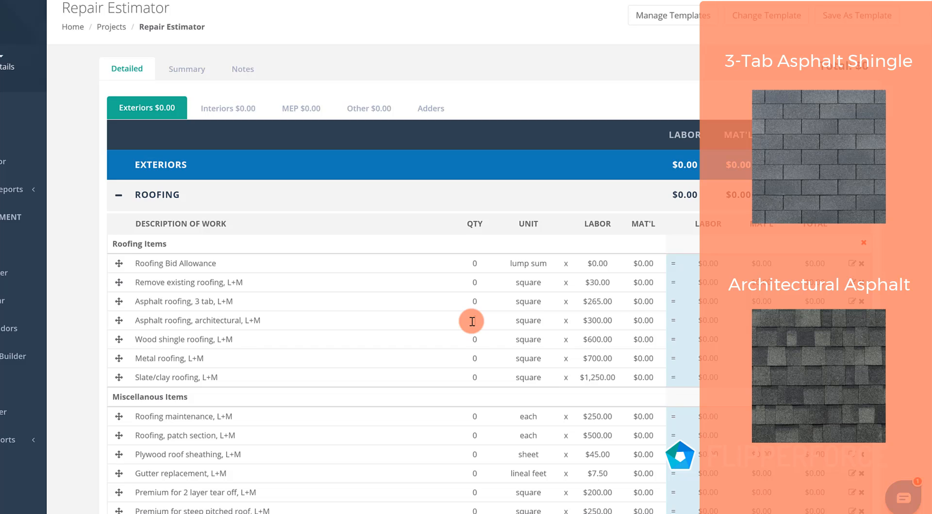
pyautogui.write('4')
pyautogui.write('20')
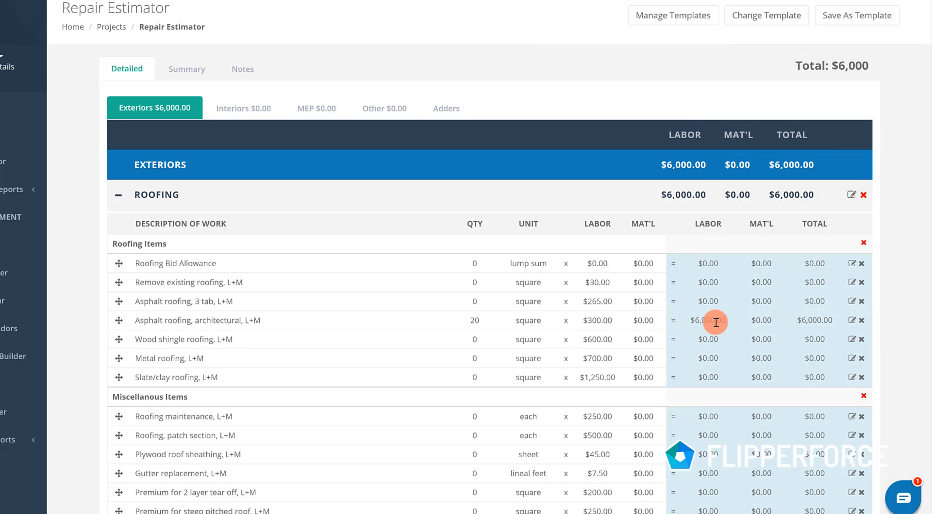
# - Change the architectural asphalt roofing labor price to $250 per square, and collapse the Roofing category
pyautogui.click(598, 318)
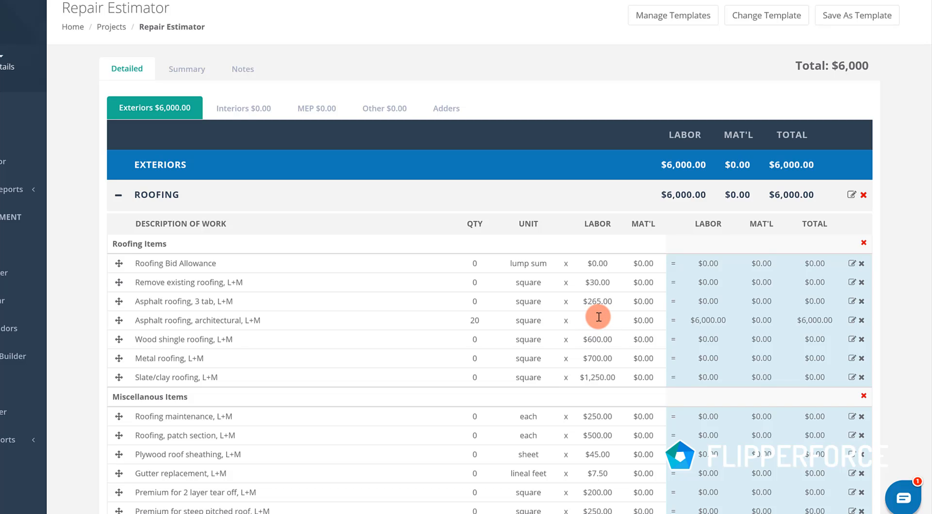
pyautogui.write('250')
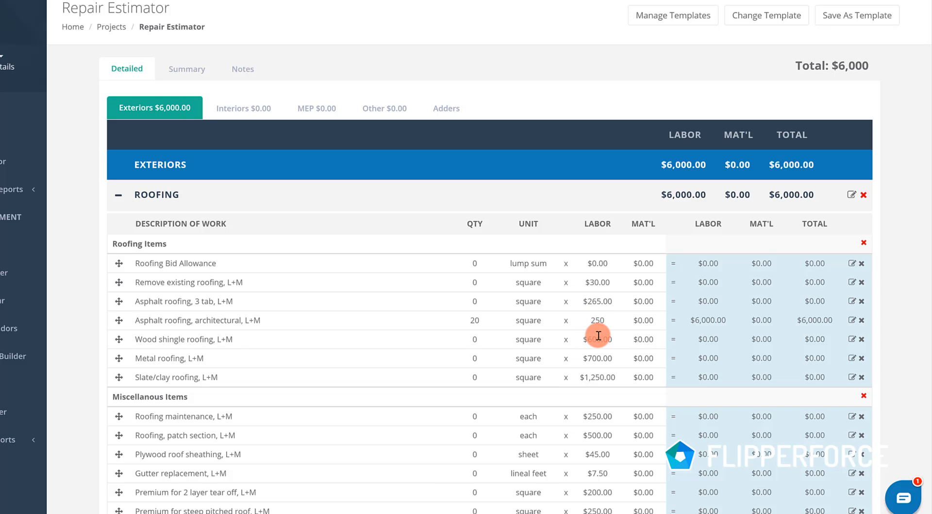
pyautogui.click(599, 336)
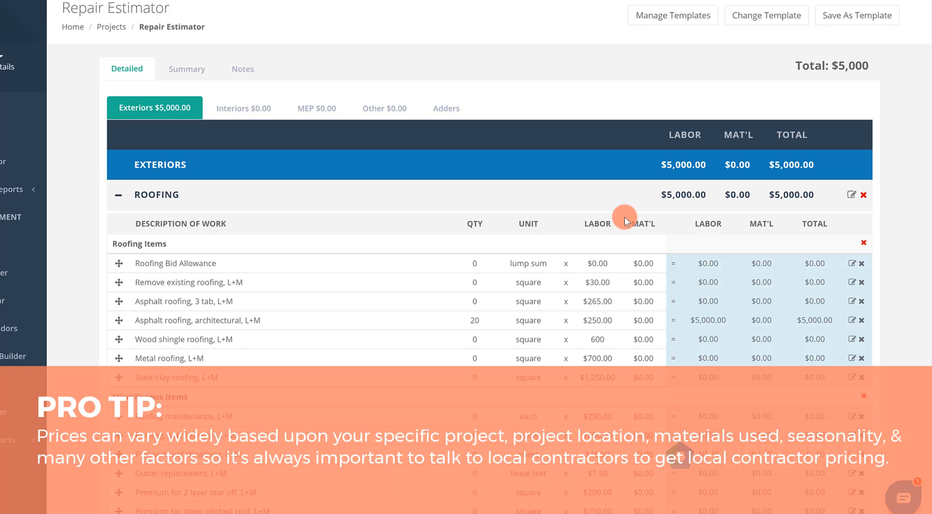
pyautogui.click(602, 196)
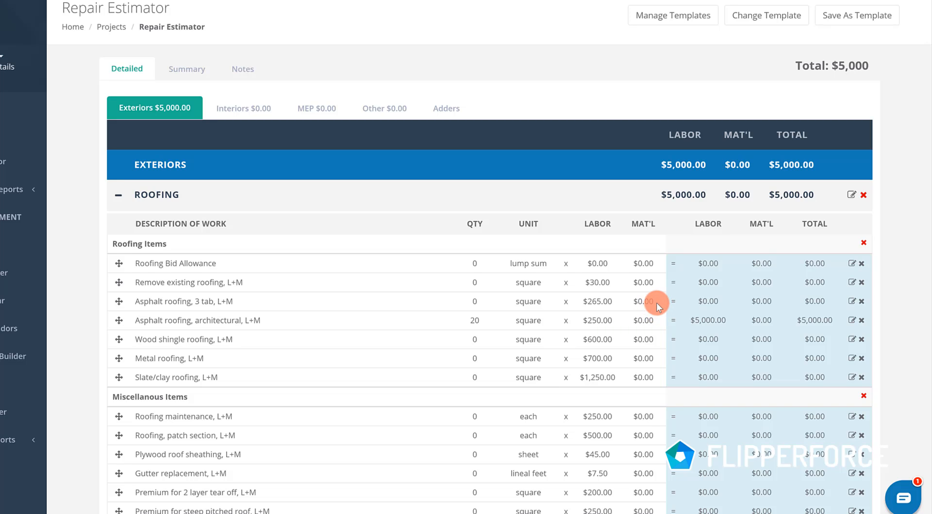
pyautogui.scroll(-2, 610, 310)
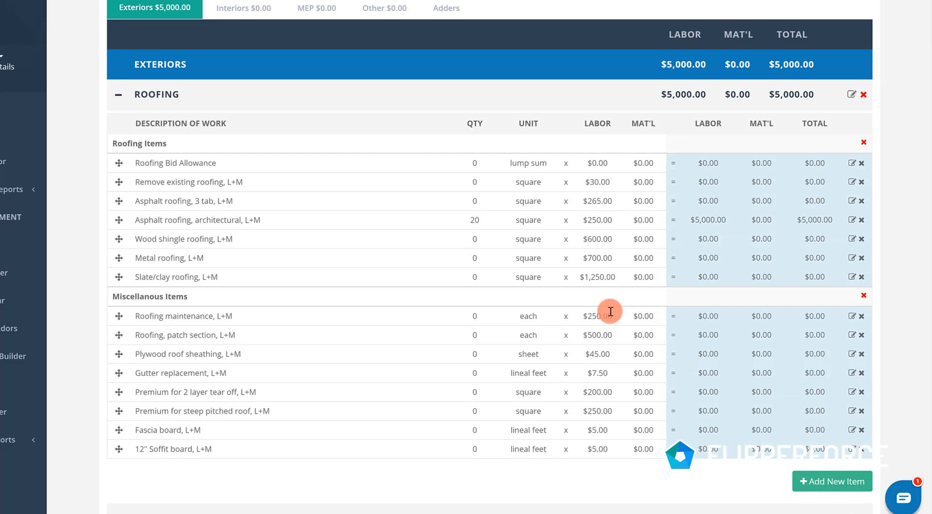
pyautogui.click(117, 98)
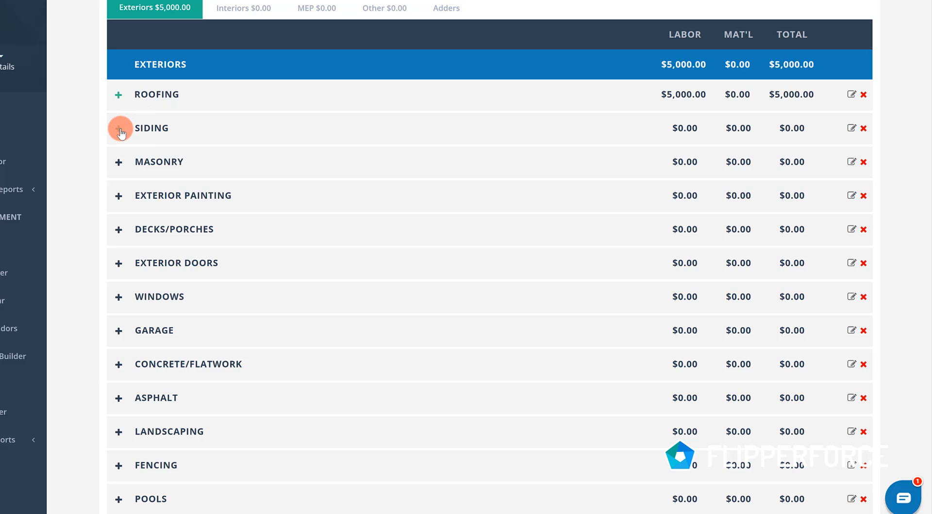
# - In the Exterior Painting category, set the quantity for Exterior Painting by Siding SF to 1500 square feet
pyautogui.click(119, 197)
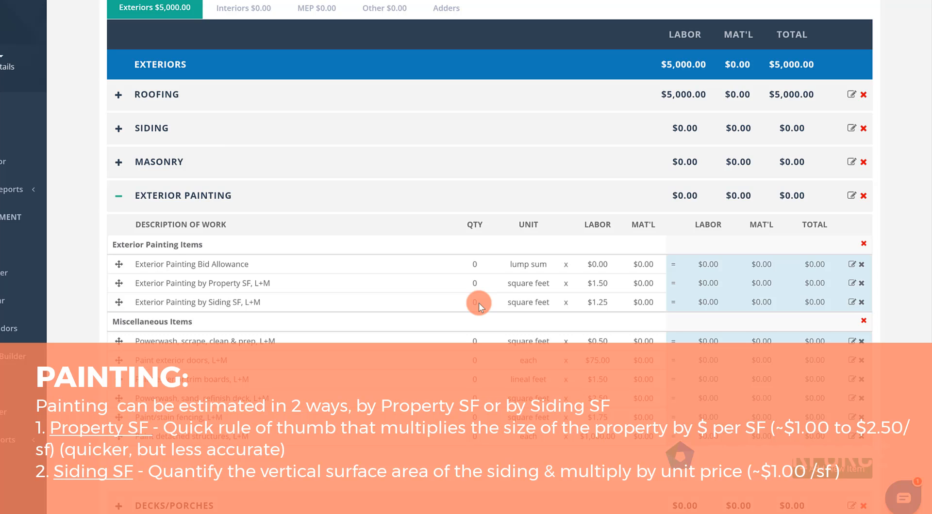
pyautogui.click(476, 304)
pyautogui.write('1500')
pyautogui.click(413, 305)
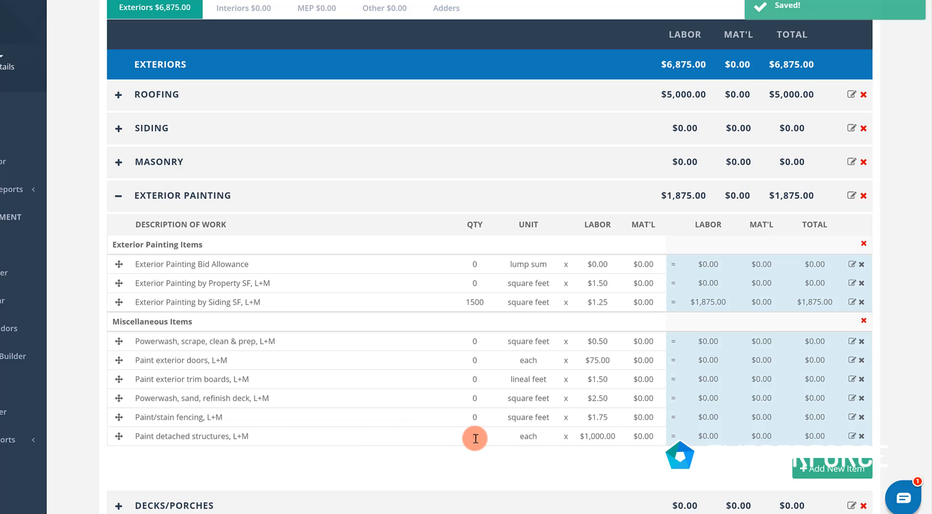
# - Set Paint detached structures to quantity 1 with a labor price of $500, and collapse Exterior Painting
pyautogui.write('1')
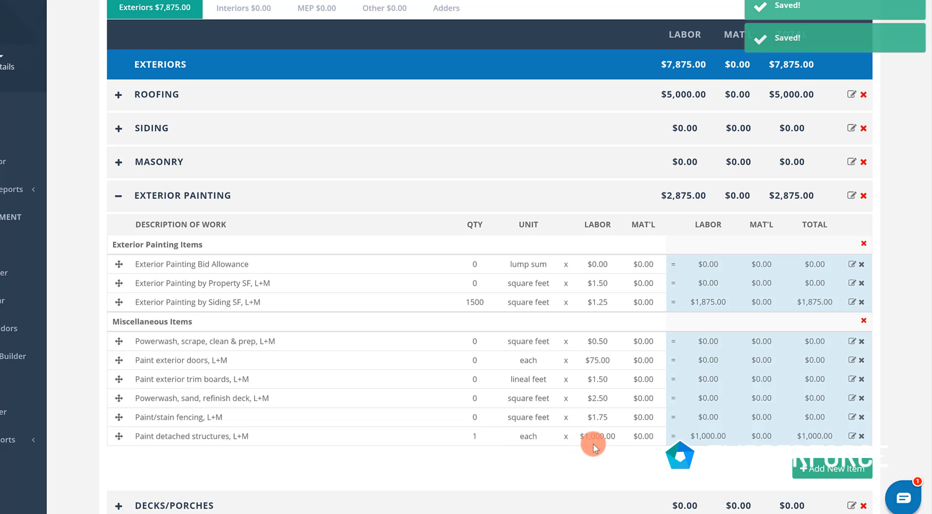
pyautogui.click(600, 441)
pyautogui.write('500')
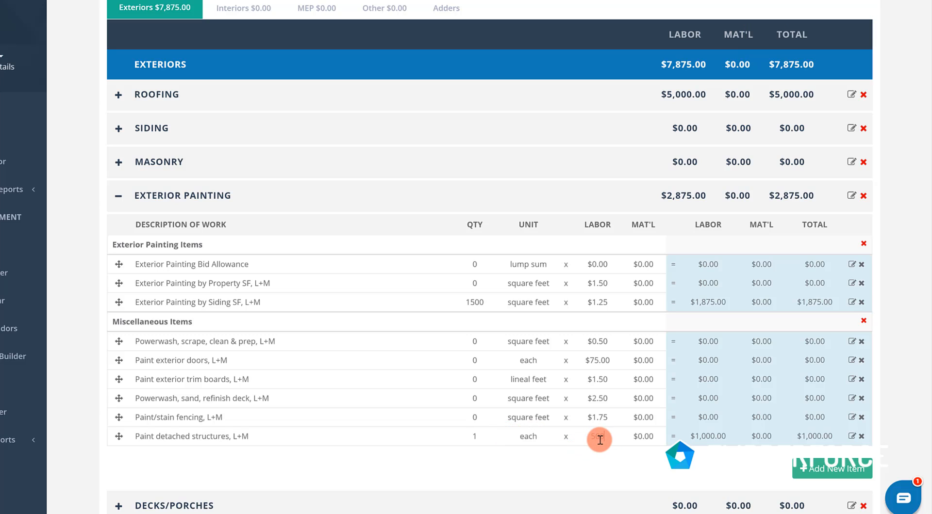
pyautogui.click(580, 470)
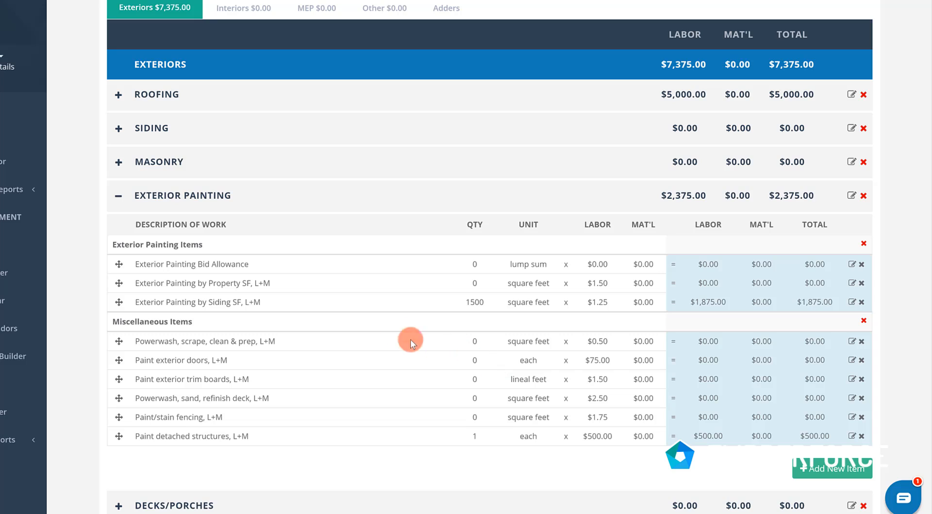
pyautogui.click(119, 199)
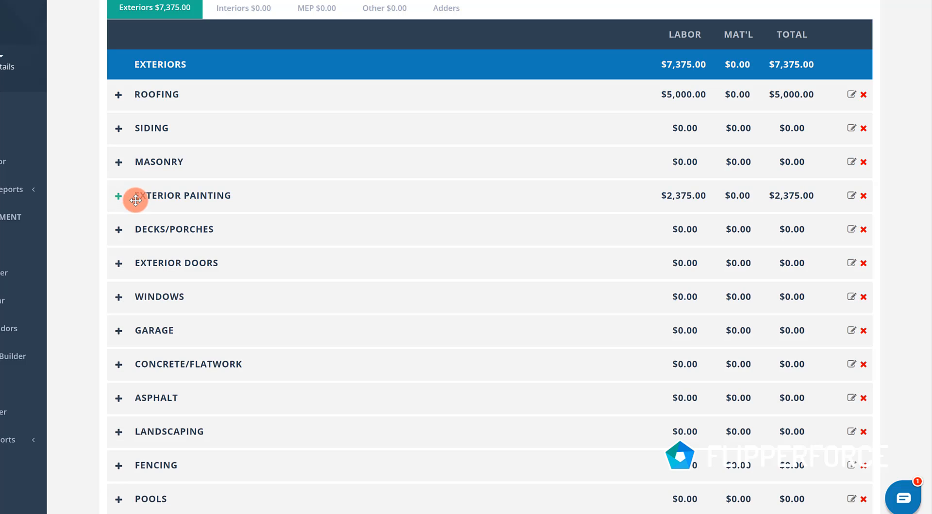
# - In the Decks/Porches category, set the quantity for replacing existing wood deck boards to 150 square feet
pyautogui.click(119, 232)
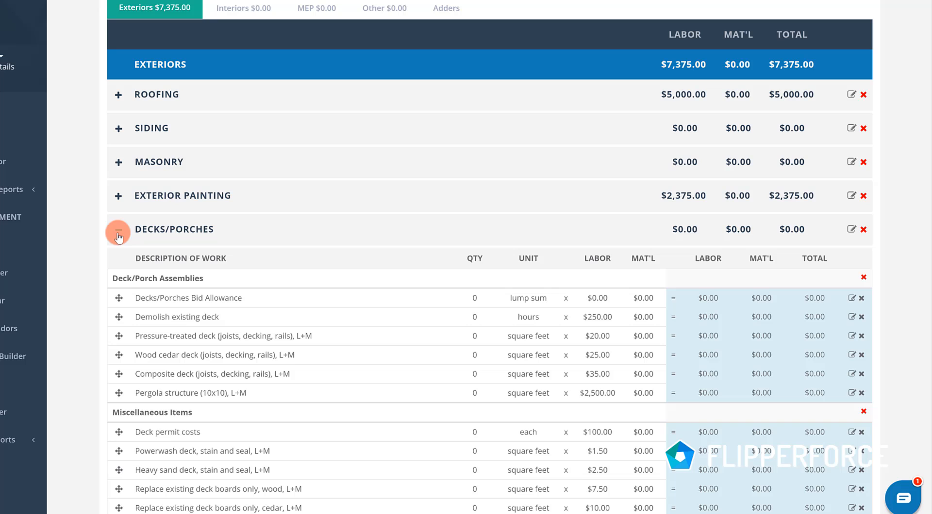
pyautogui.scroll(-2, 150, 289)
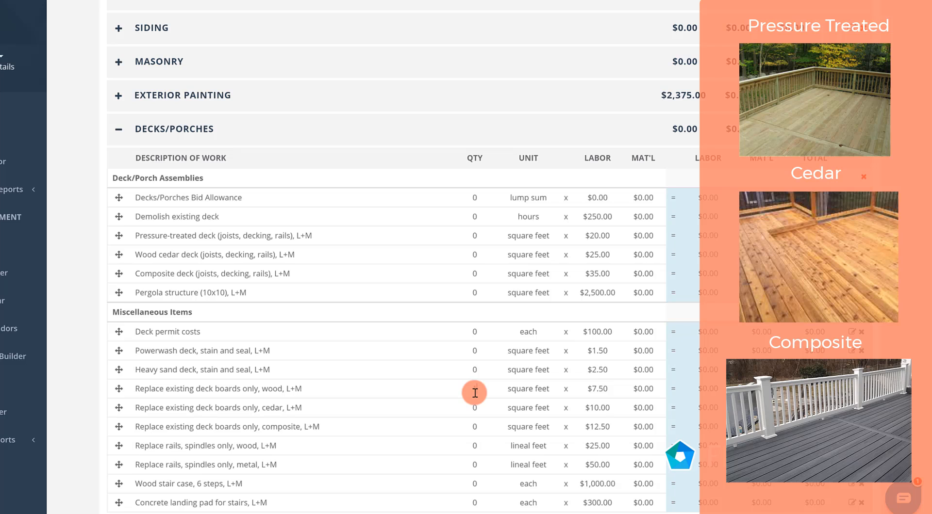
pyautogui.write('5')
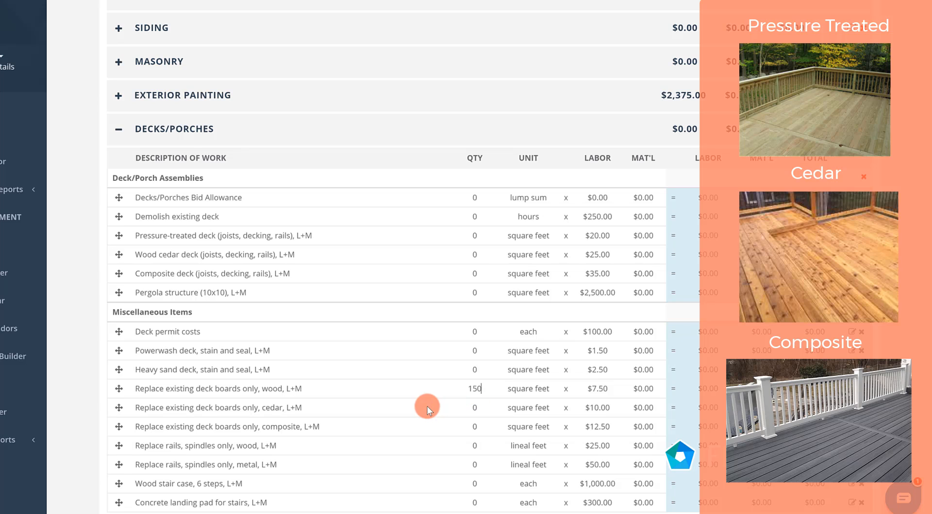
pyautogui.click(427, 406)
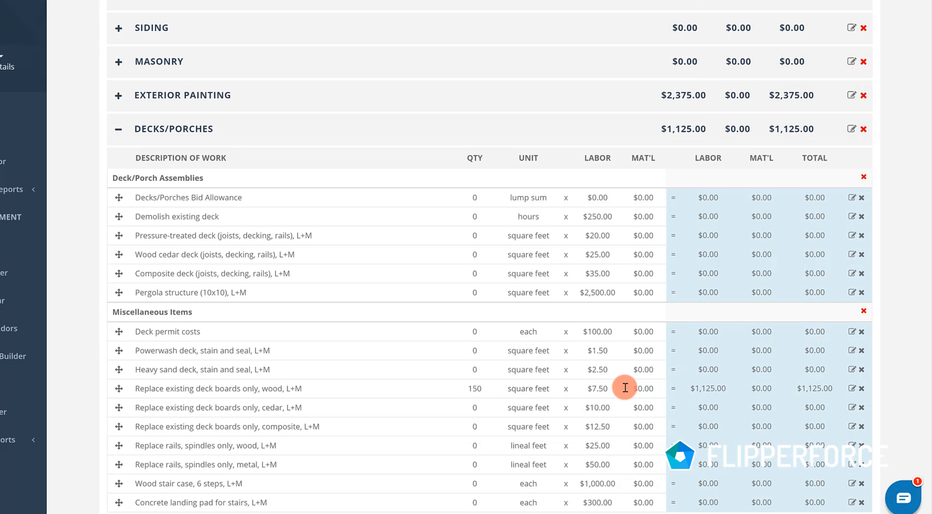
pyautogui.click(130, 128)
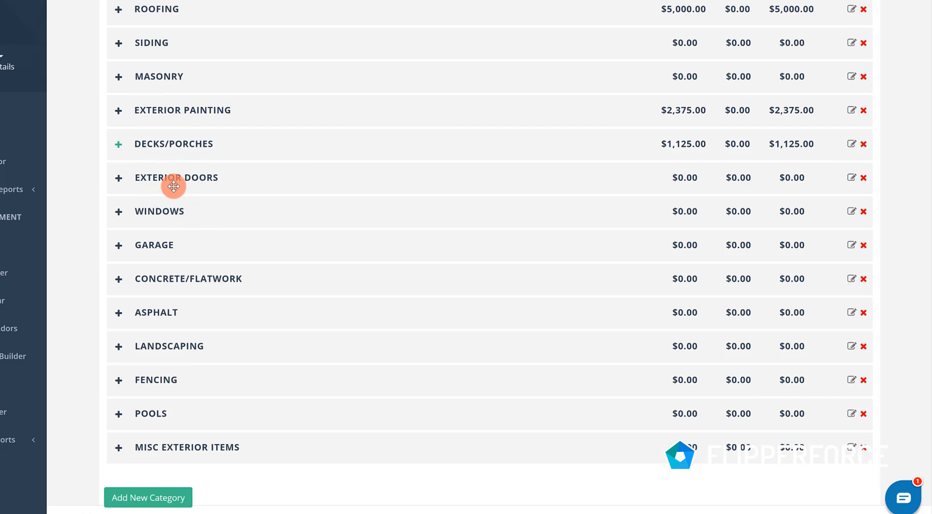
# - Set the quantity for replacing wood rails and spindles to 20 lineal feet, and collapse Decks/Porches
pyautogui.click(118, 143)
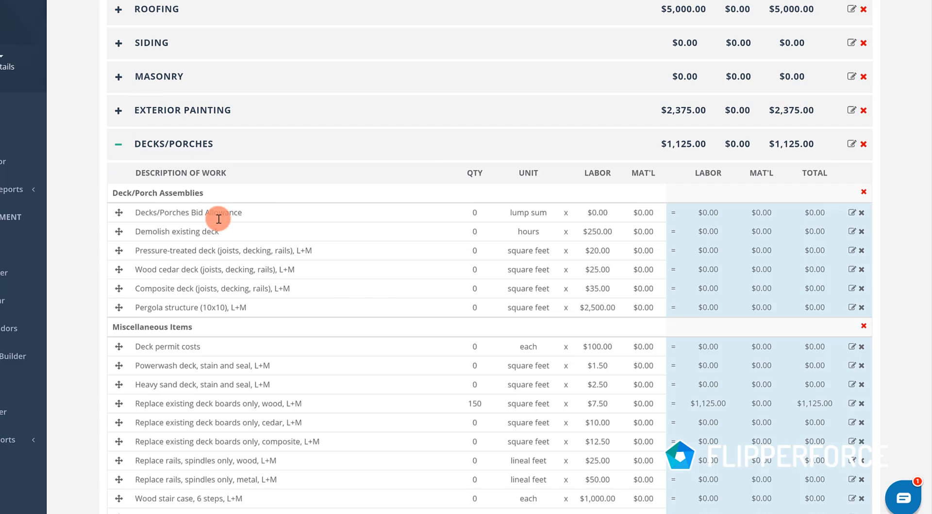
pyautogui.scroll(-1, 415, 313)
pyautogui.scroll(-2, 415, 313)
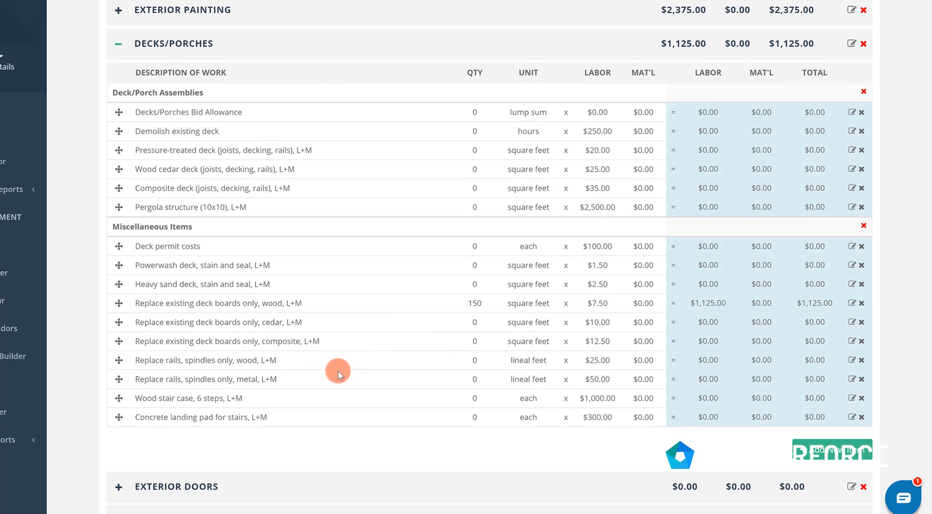
pyautogui.click(479, 359)
pyautogui.write('20')
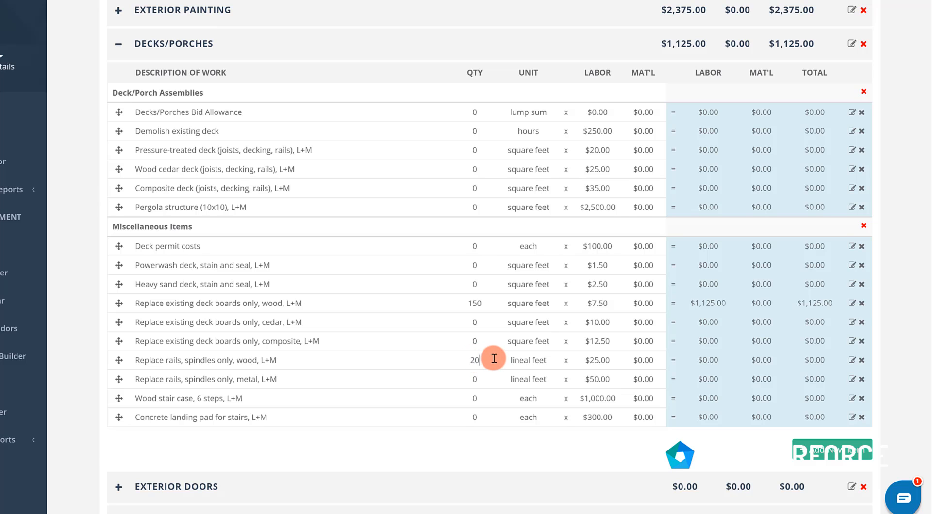
pyautogui.click(492, 436)
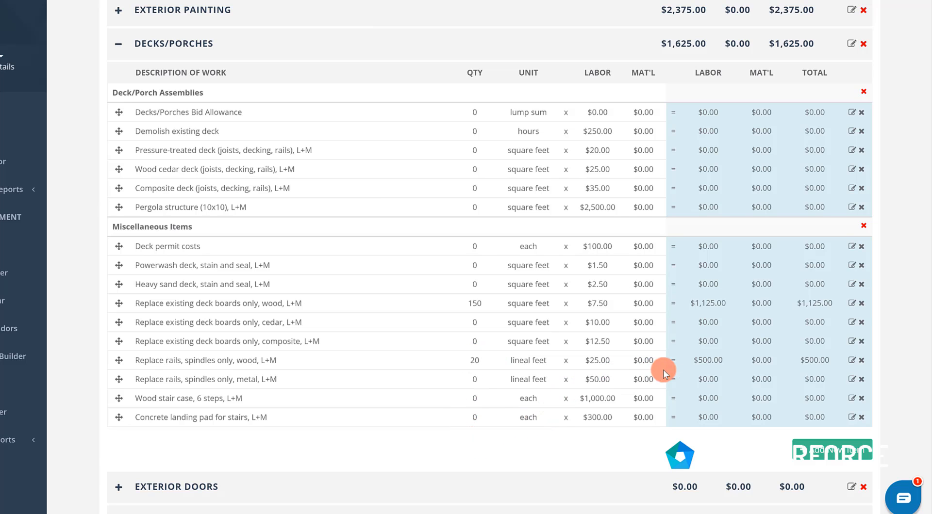
pyautogui.click(475, 365)
pyautogui.click(122, 45)
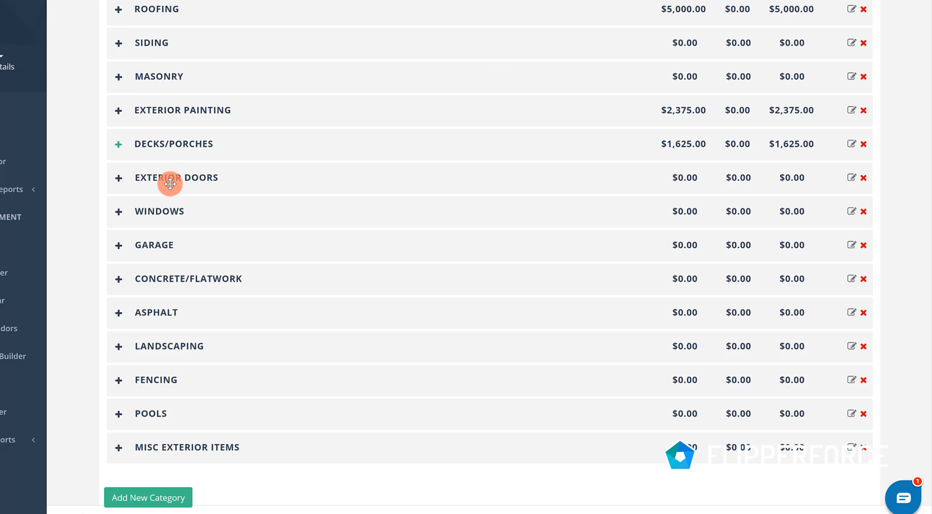
# - In the Exterior Doors category, enter 2 single exterior steel entry doors and 1 French patio door
pyautogui.click(118, 178)
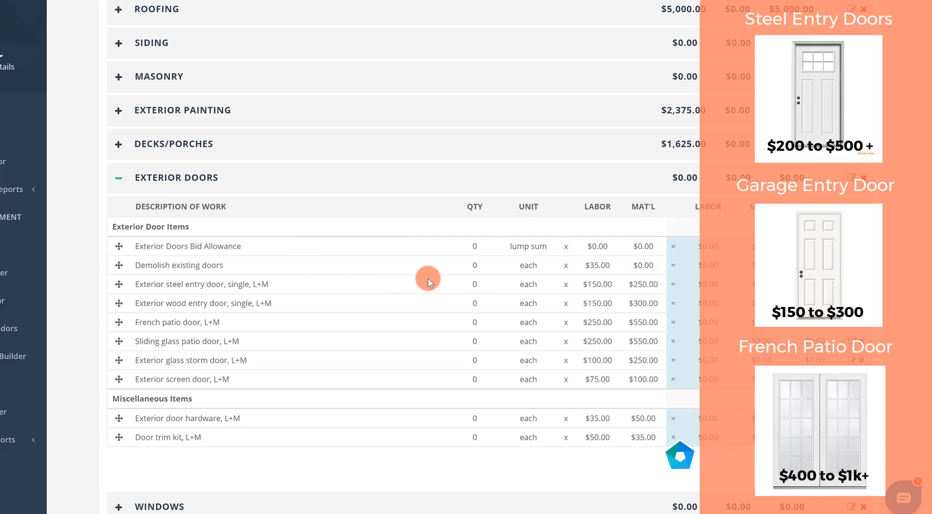
pyautogui.click(477, 287)
pyautogui.write('2')
pyautogui.press('Tab')
pyautogui.click(489, 324)
pyautogui.write('1')
pyautogui.click(509, 325)
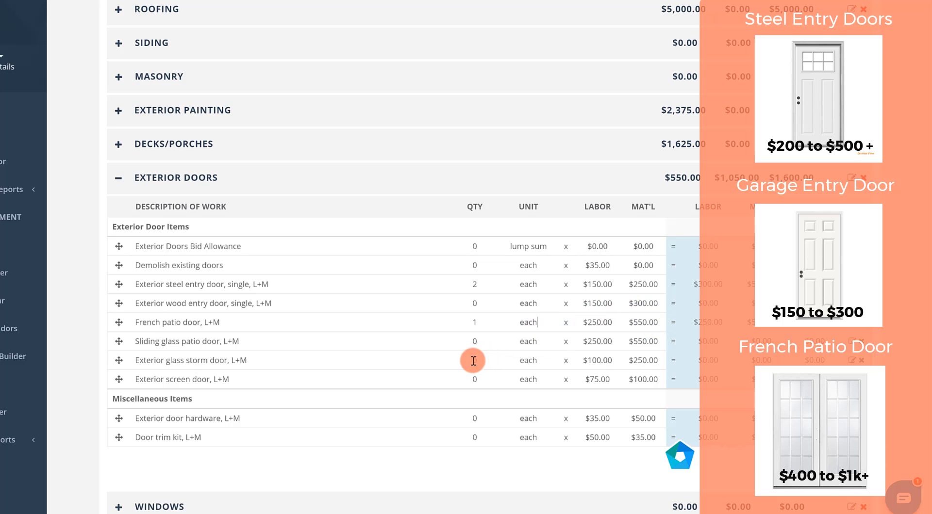
# - Set the exterior door hardware quantity to 3, and collapse the Exterior Doors category
pyautogui.click(485, 424)
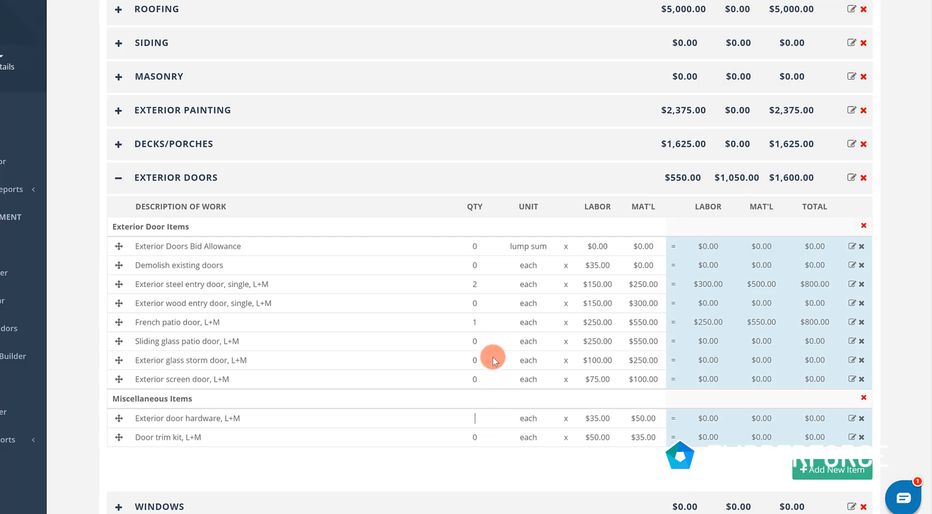
pyautogui.click(483, 399)
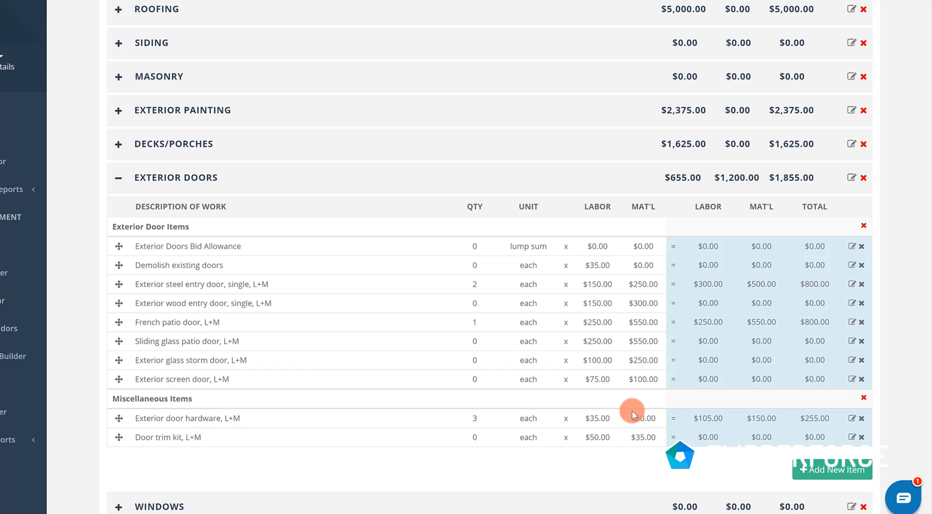
pyautogui.click(118, 178)
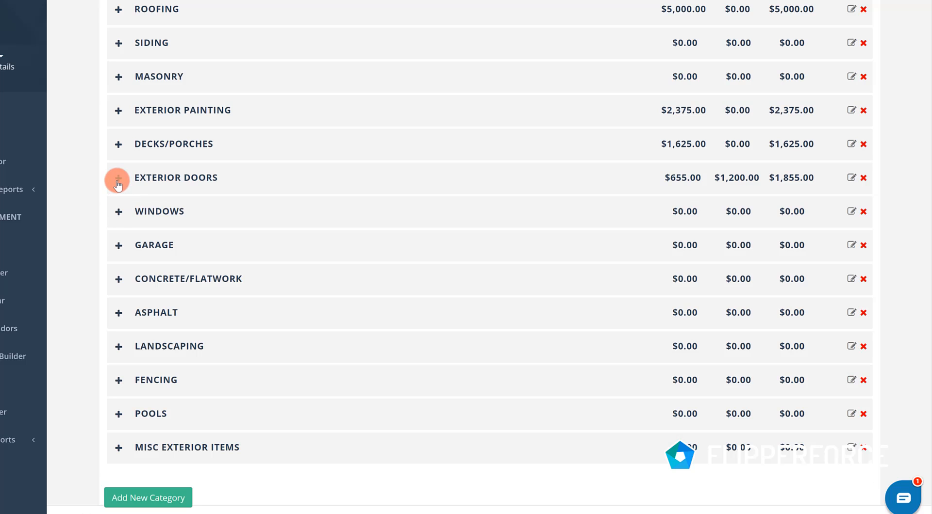
# - In the Windows category, enter 11 single average-size vinyl windows, and collapse the category
pyautogui.click(117, 212)
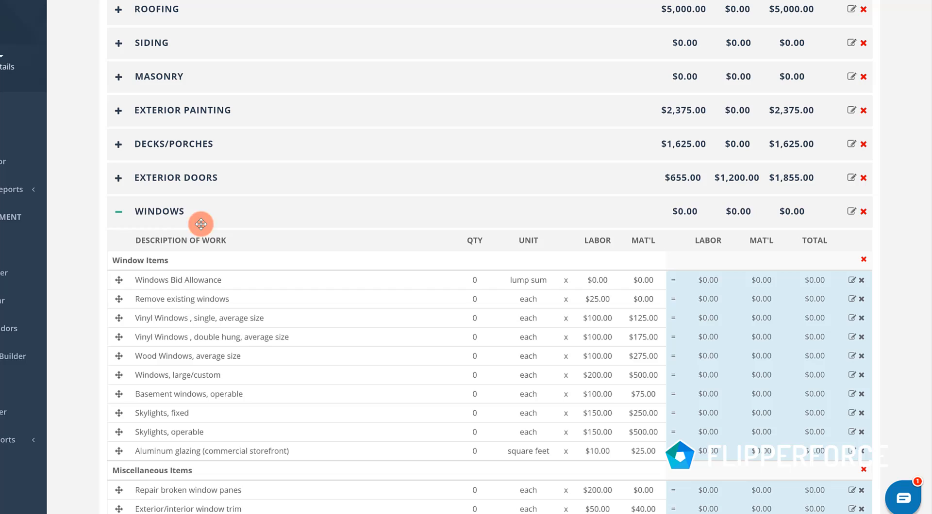
pyautogui.click(483, 319)
pyautogui.write('11')
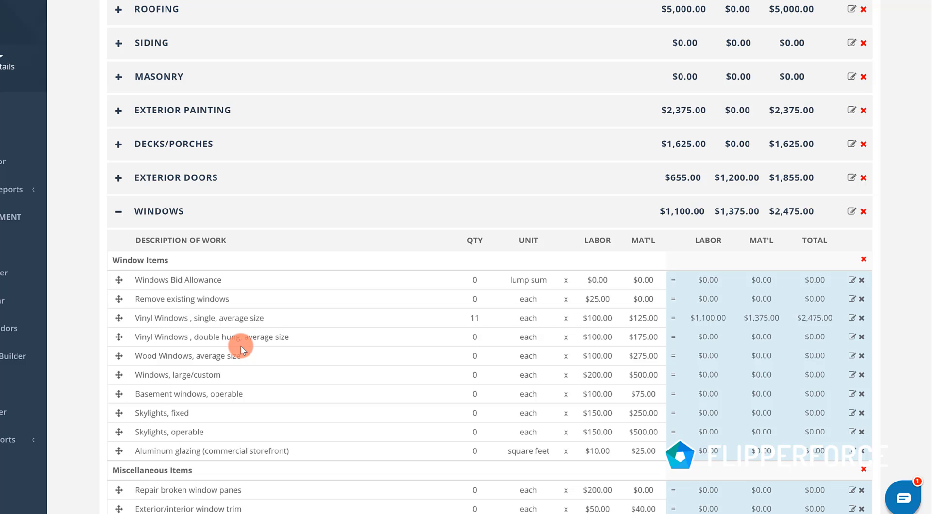
pyautogui.scroll(-2, 152, 300)
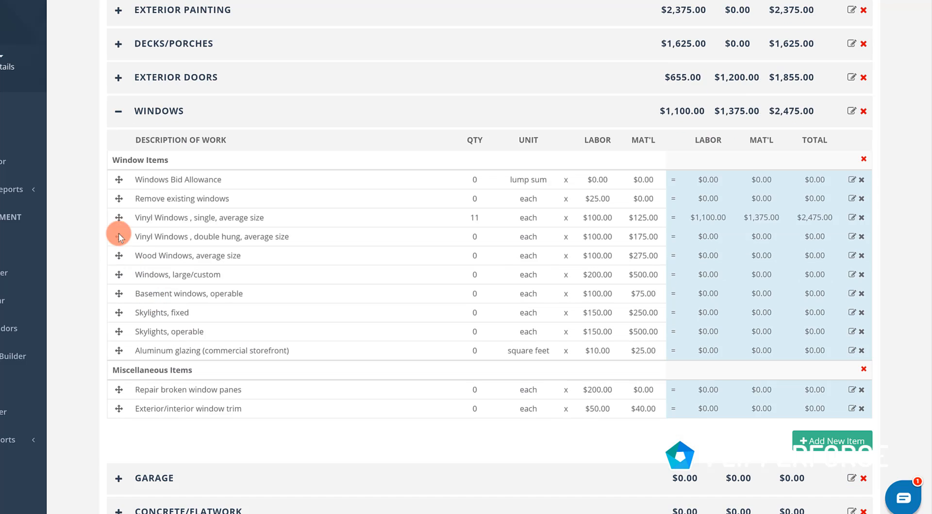
pyautogui.click(121, 120)
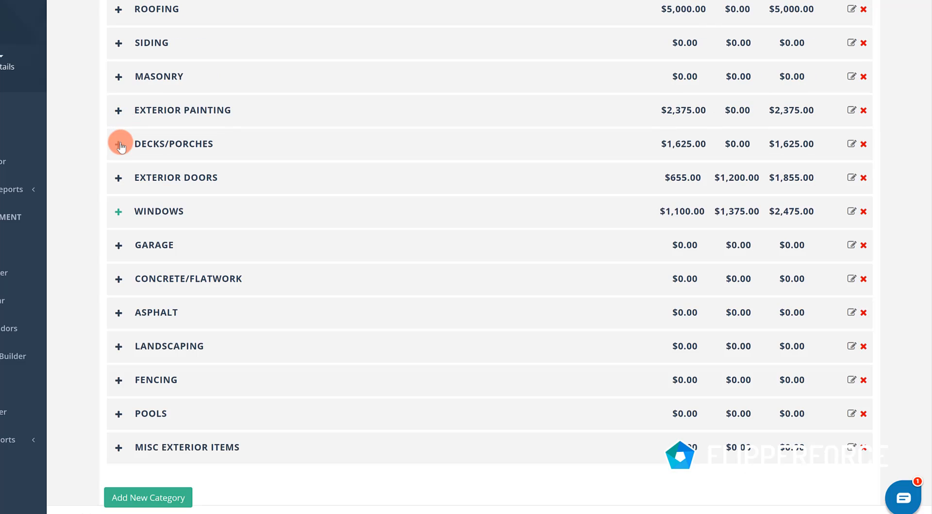
# - In the Garage category, enter 2 single manually operated garage doors and 2 repairs of existing garage doors, and collapse the category
pyautogui.click(119, 246)
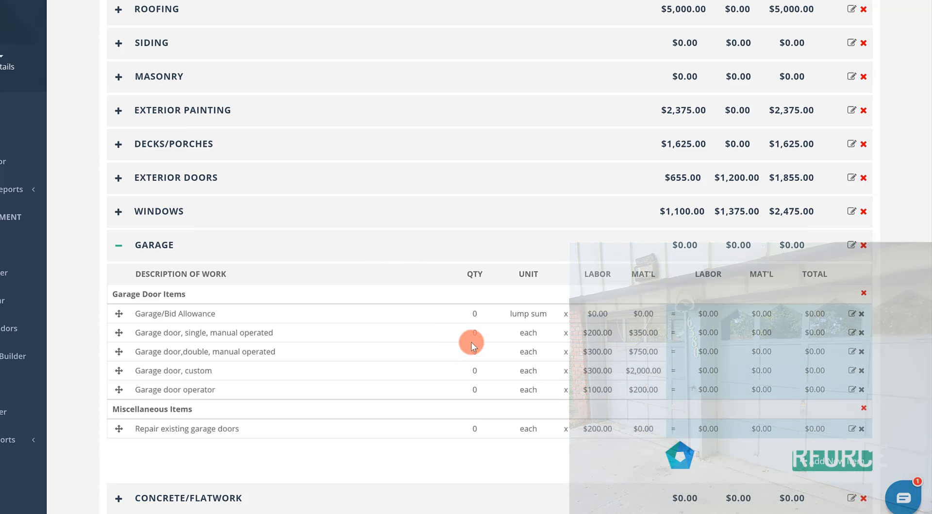
pyautogui.click(473, 336)
pyautogui.write('2')
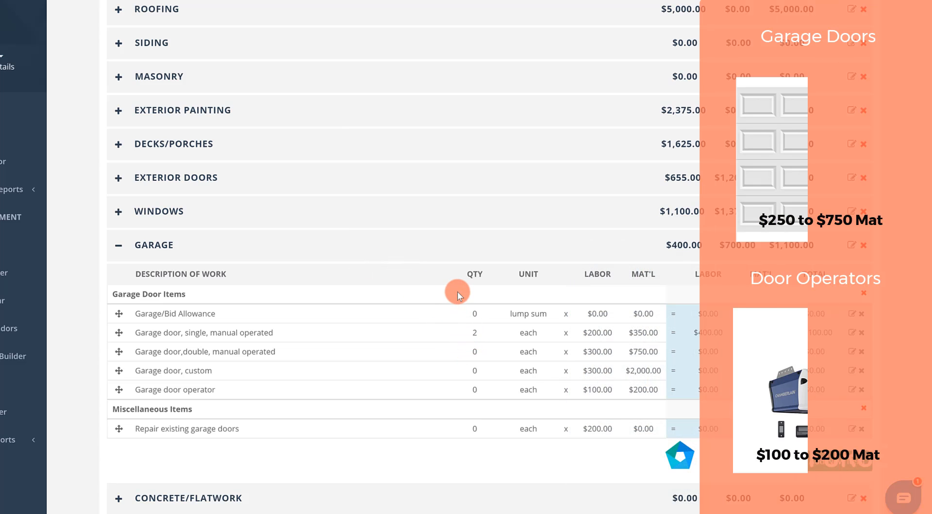
pyautogui.click(475, 431)
pyautogui.click(487, 459)
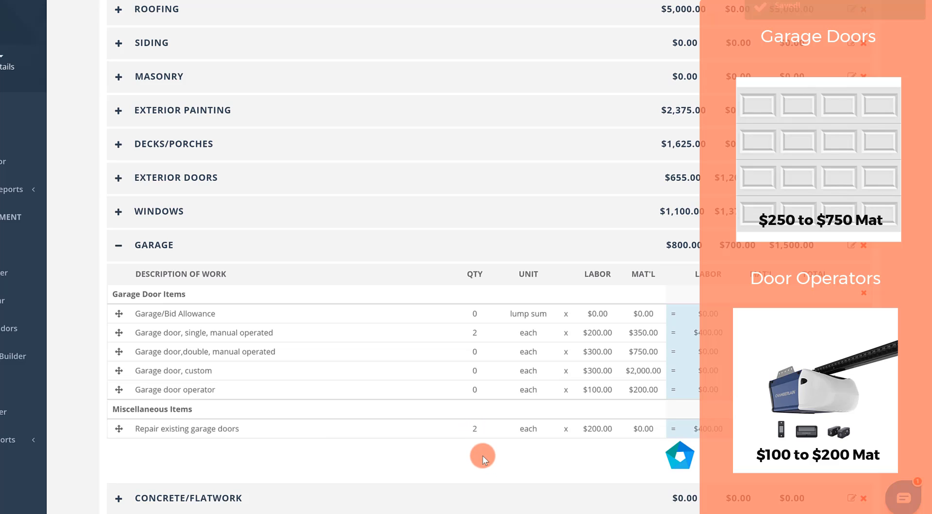
pyautogui.click(123, 249)
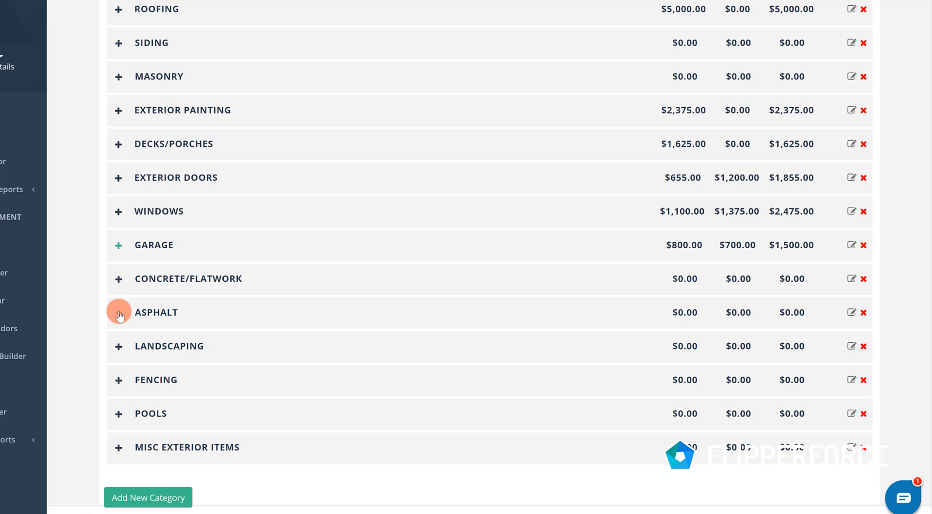
# - In the Landscaping category, set the front yard landscaping package quantity to 1, and collapse the category
pyautogui.click(118, 346)
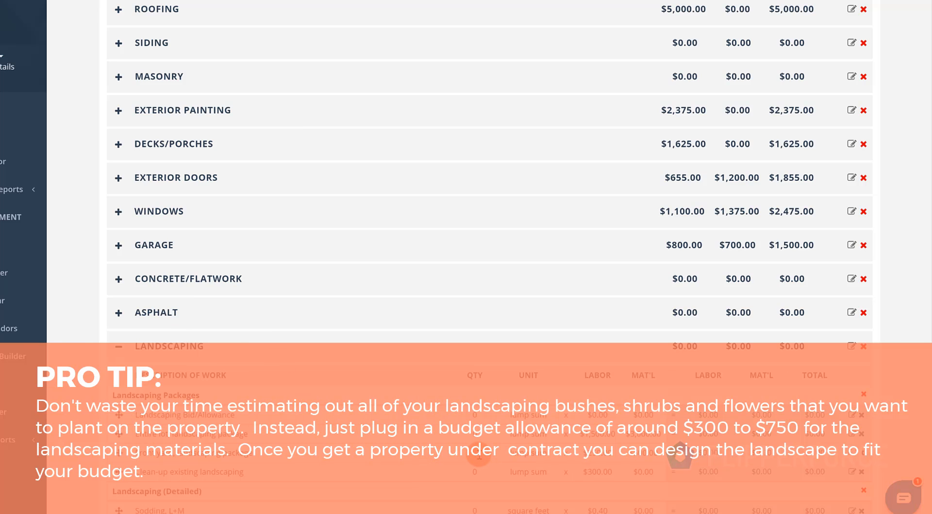
pyautogui.click(478, 456)
pyautogui.write('1')
pyautogui.click(417, 451)
pyautogui.scroll(-1, 362, 428)
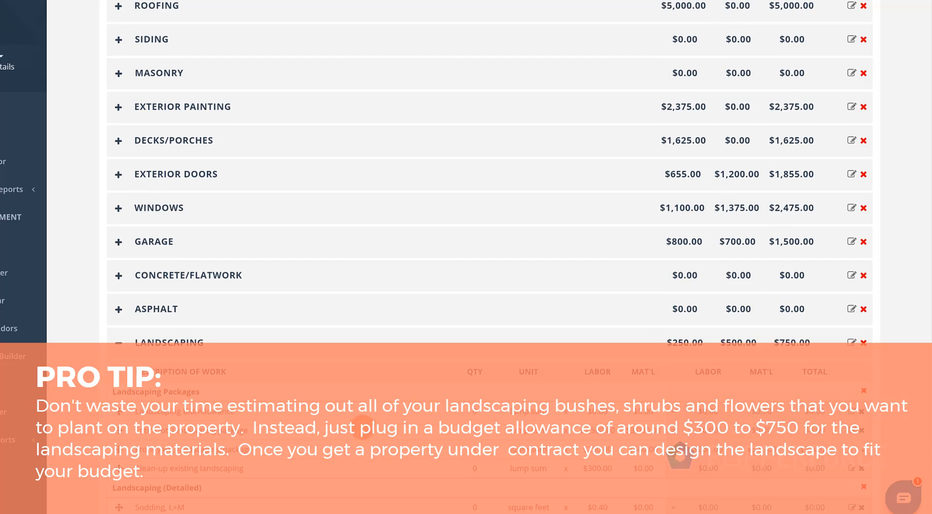
pyautogui.scroll(-4, 363, 428)
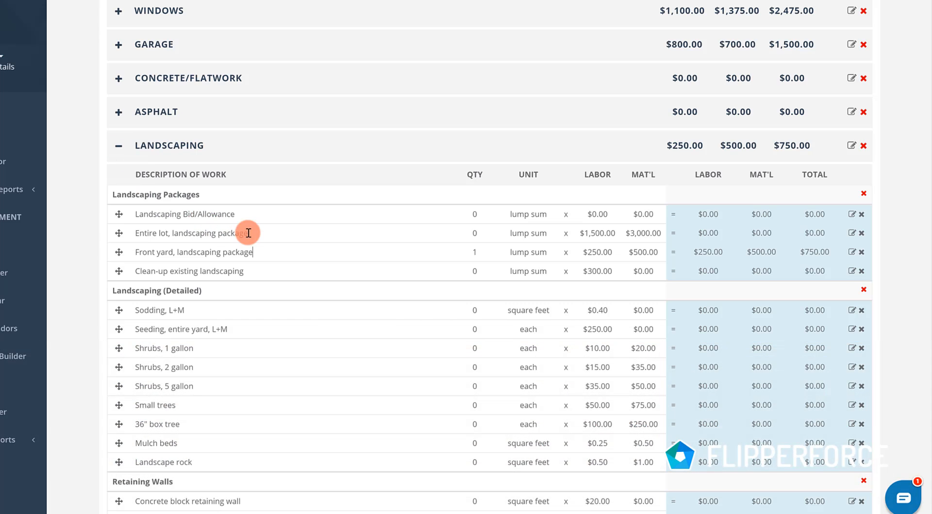
pyautogui.click(119, 147)
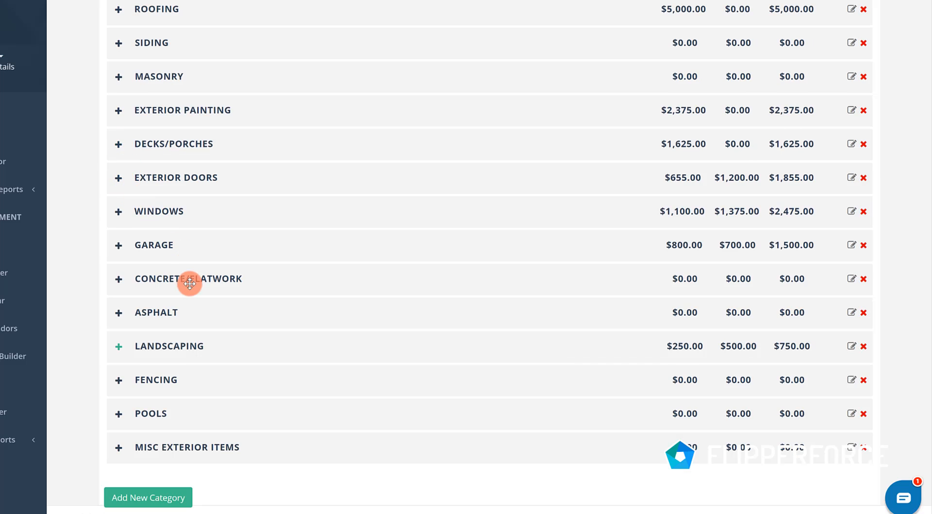
# - In the Misc Exterior Items category, enter a quantity of 1 for both the new mailbox and the new address number
pyautogui.click(118, 448)
pyautogui.scroll(-3, 429, 352)
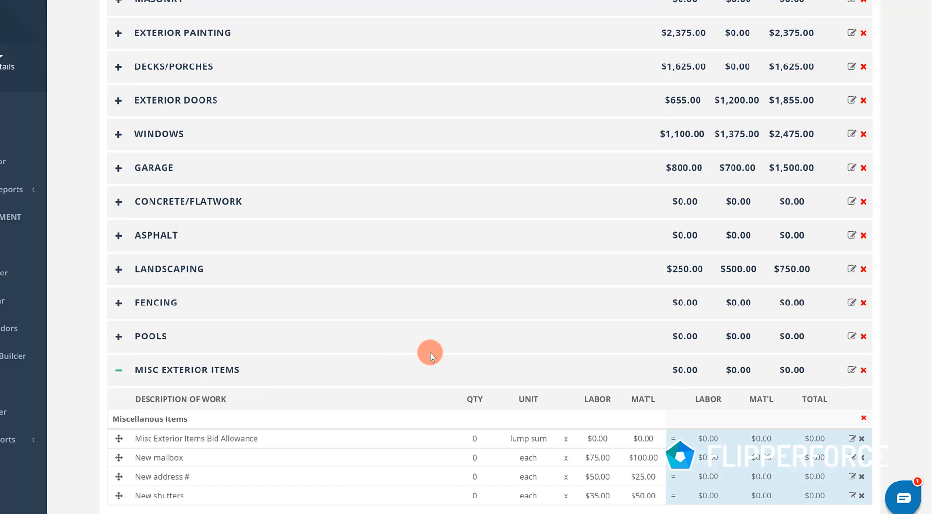
pyautogui.click(474, 363)
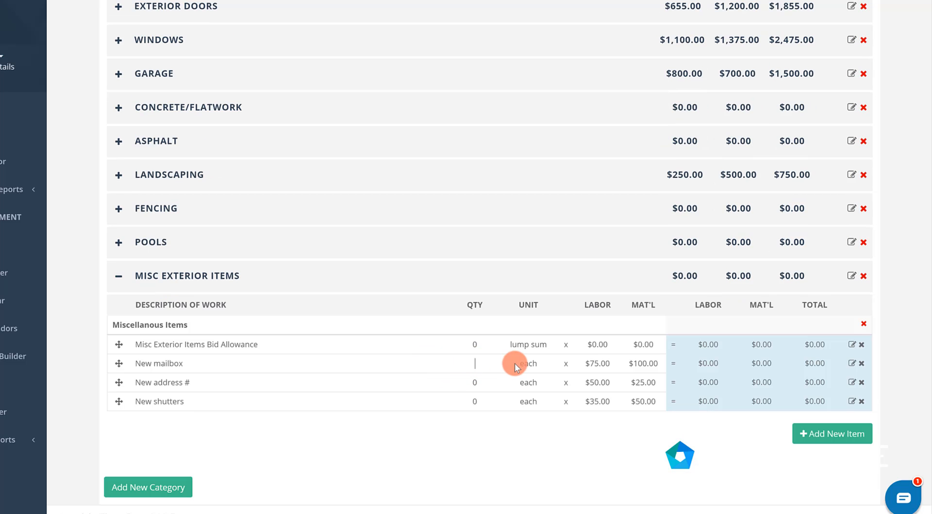
pyautogui.write('1')
pyautogui.click(430, 384)
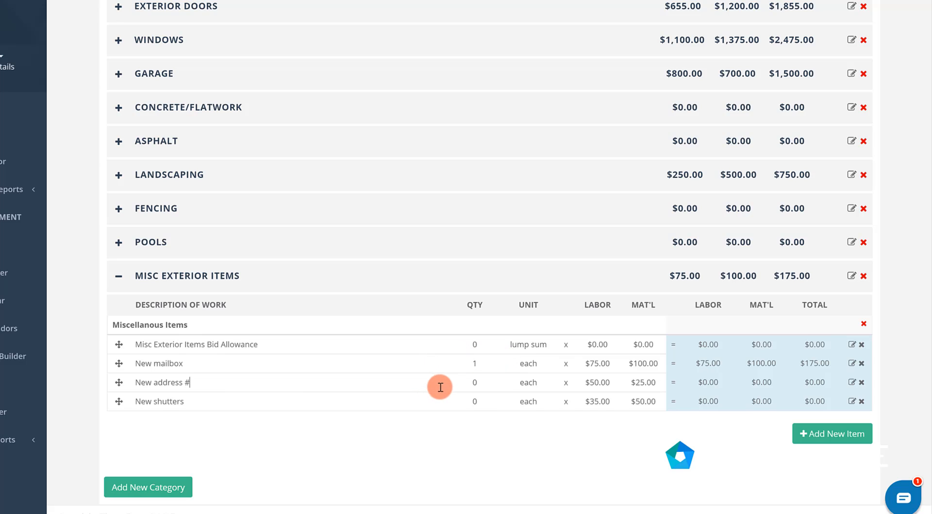
pyautogui.click(475, 383)
pyautogui.write('1')
# - Set the new shutters quantity to 16, and collapse Misc Exterior Items
pyautogui.click(474, 403)
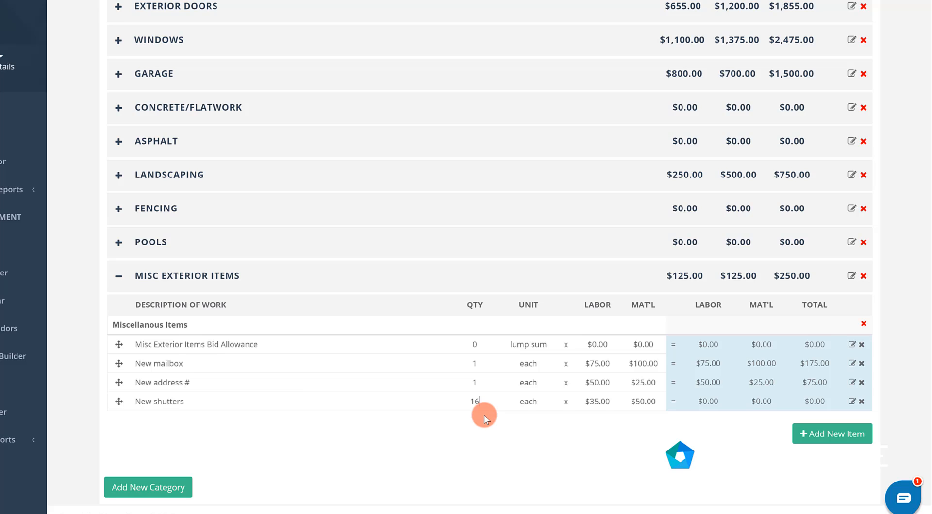
pyautogui.write('16')
pyautogui.click(493, 421)
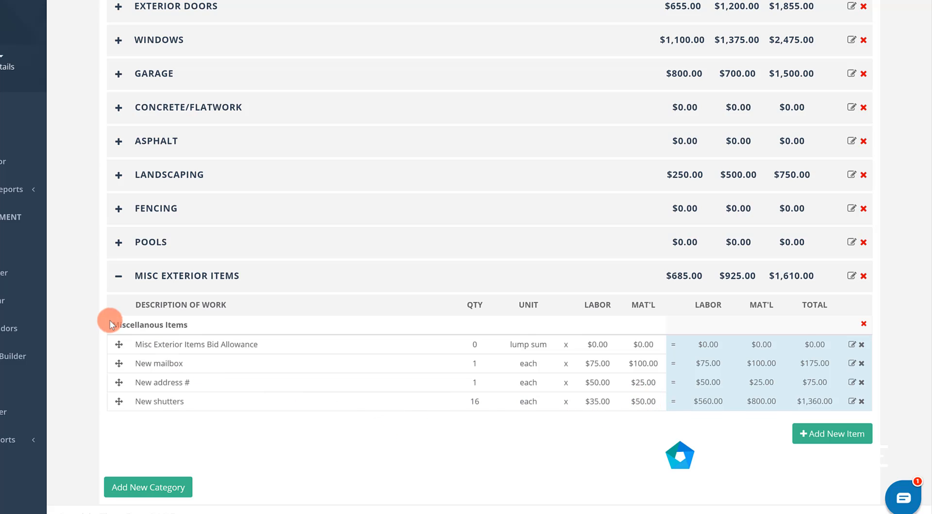
pyautogui.click(119, 278)
# - In the Demolition category of the Interiors estimate, enter 32 hours of demolition work and 1 dumpster rental
pyautogui.scroll(4, 388, 209)
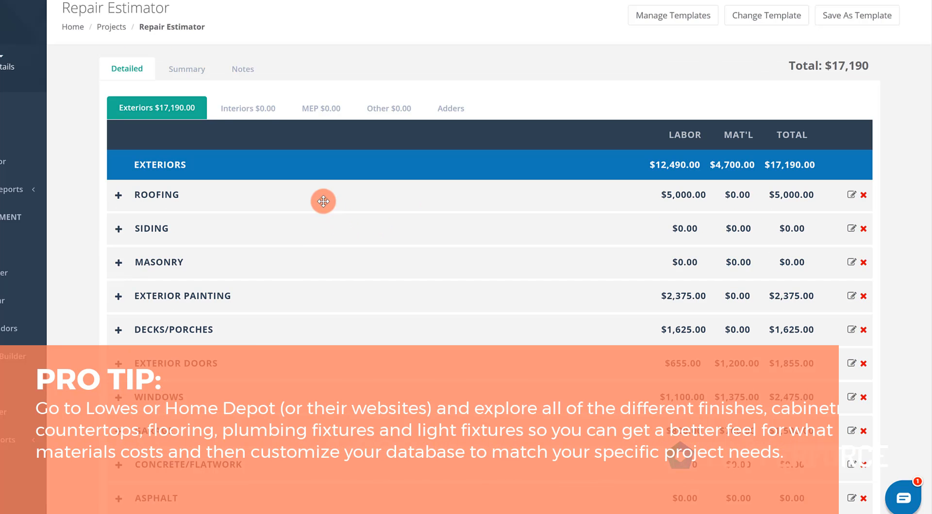
pyautogui.click(238, 104)
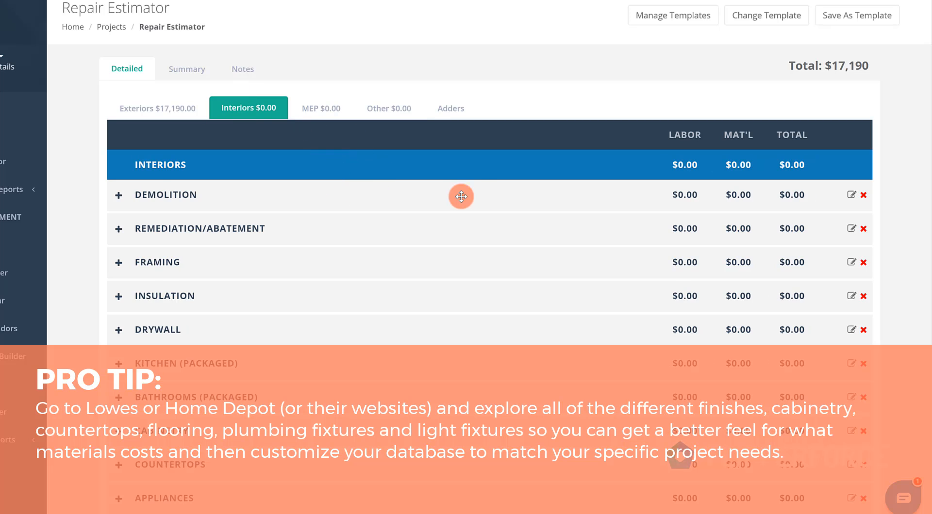
pyautogui.click(118, 195)
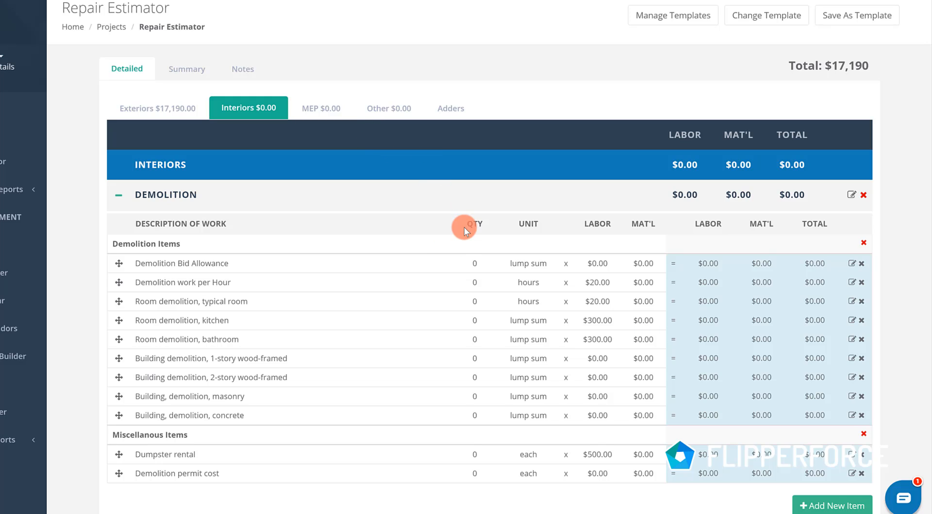
pyautogui.click(474, 282)
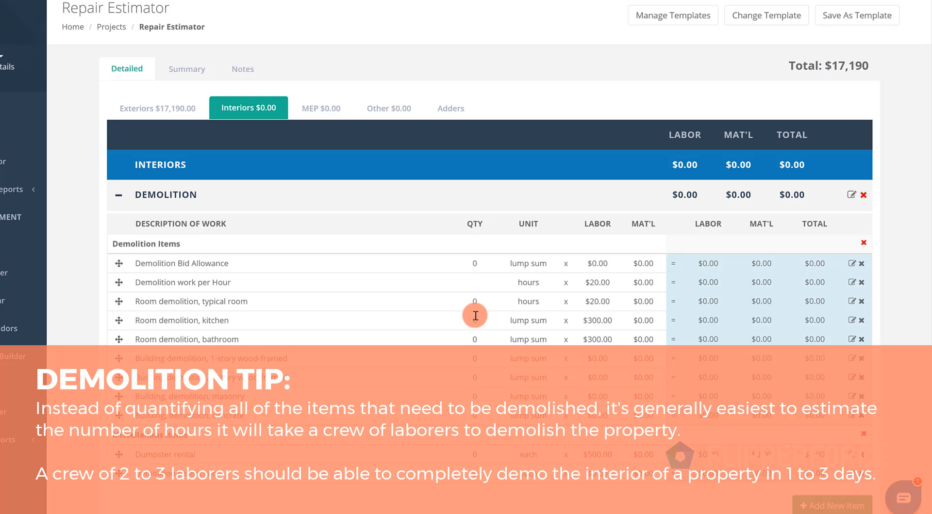
pyautogui.write('16')
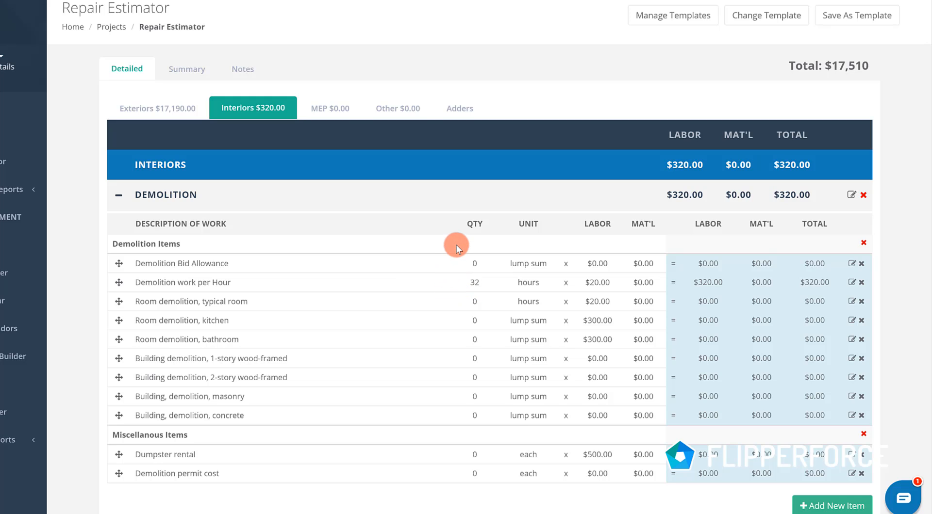
pyautogui.click(457, 244)
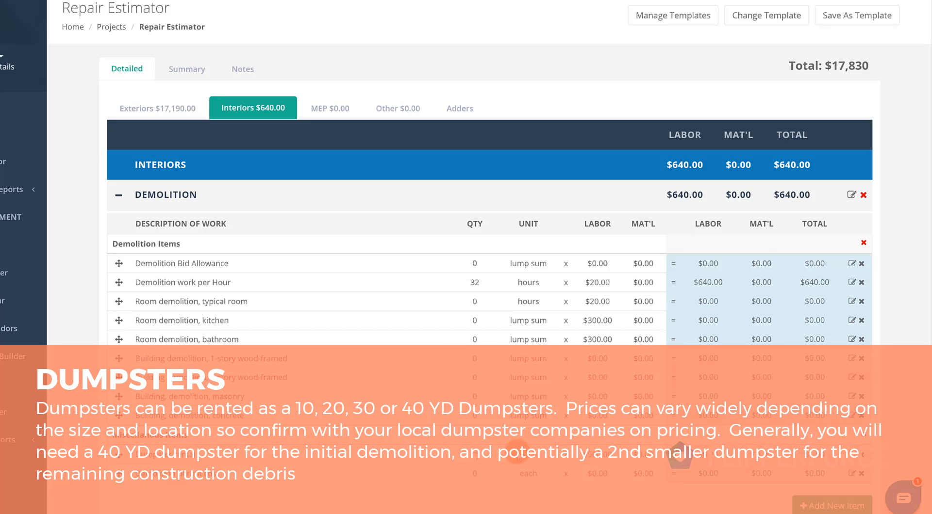
pyautogui.click(500, 435)
# - Look over the General Conditions items in the Other section of the estimate, including dumpster rental, and collapse them again
pyautogui.click(405, 107)
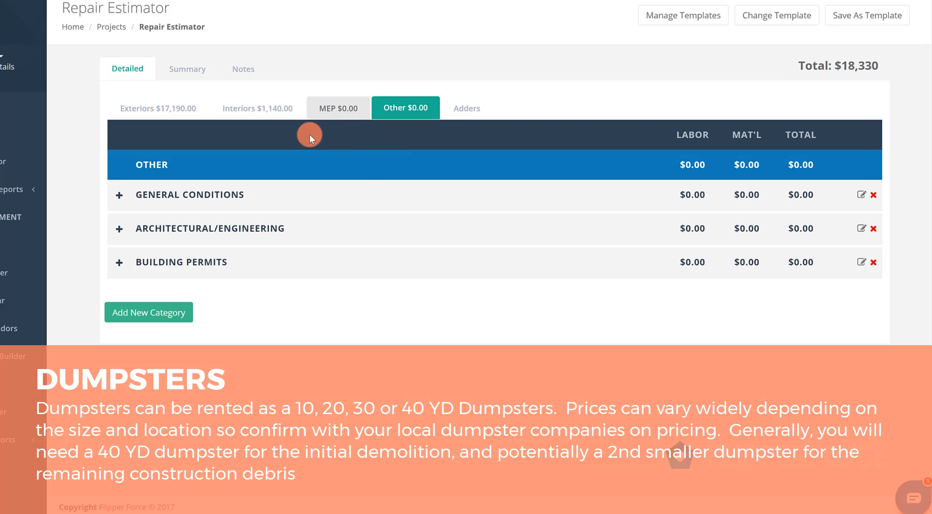
pyautogui.click(120, 198)
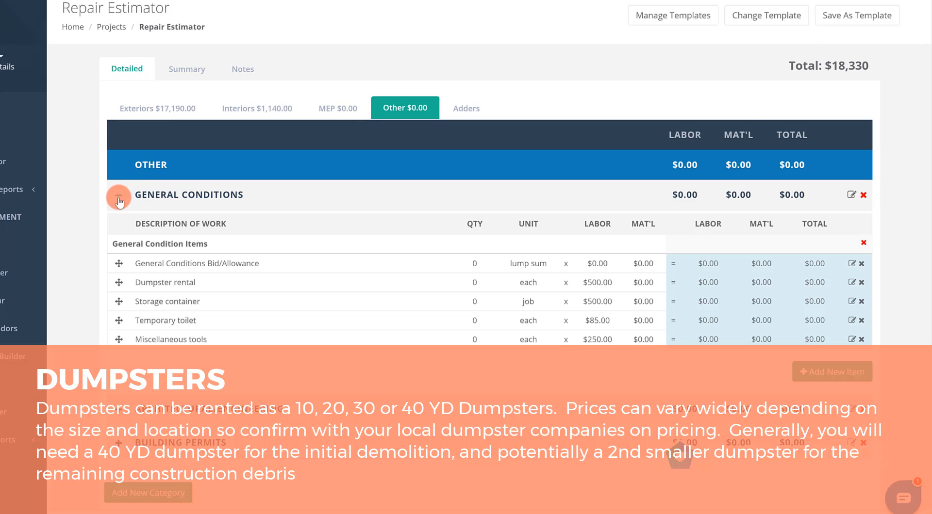
pyautogui.click(119, 198)
# - Back in the Interiors estimate, set the dumpster rental labor price to $400, and collapse Demolition
pyautogui.click(243, 107)
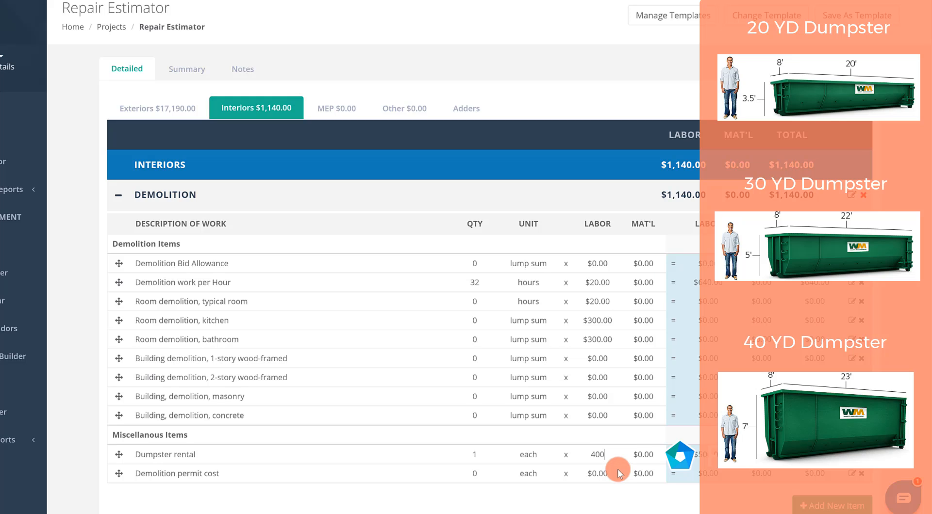
pyautogui.click(616, 493)
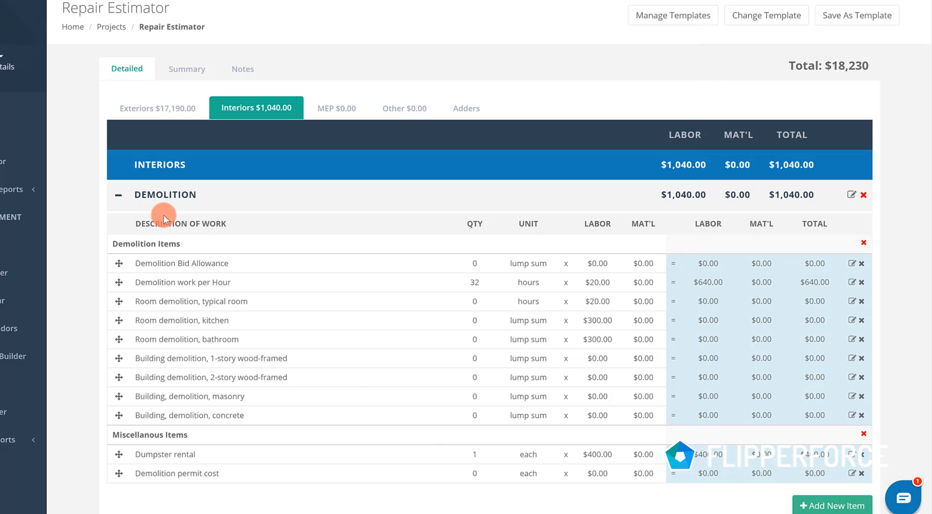
pyautogui.click(123, 196)
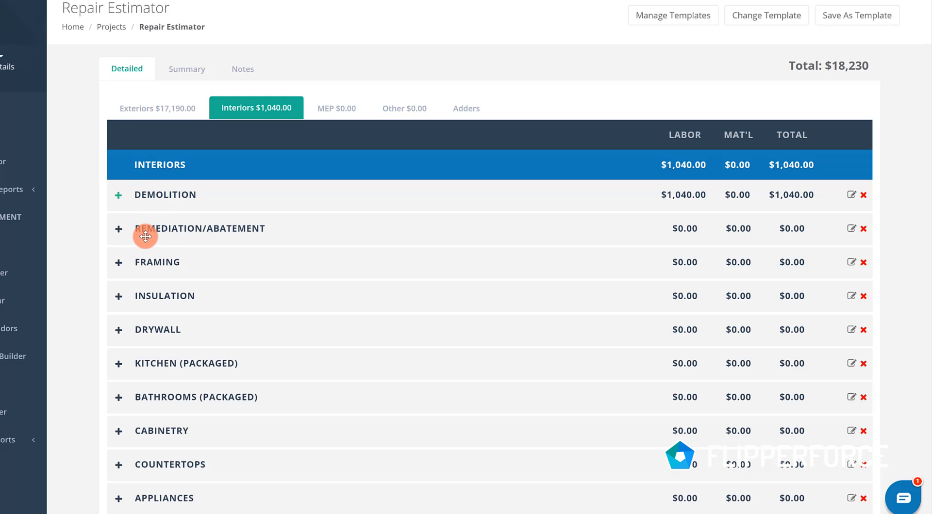
# - Review the Remediation/Abatement items for lead paint, asbestos and mold, and collapse the category
pyautogui.click(119, 229)
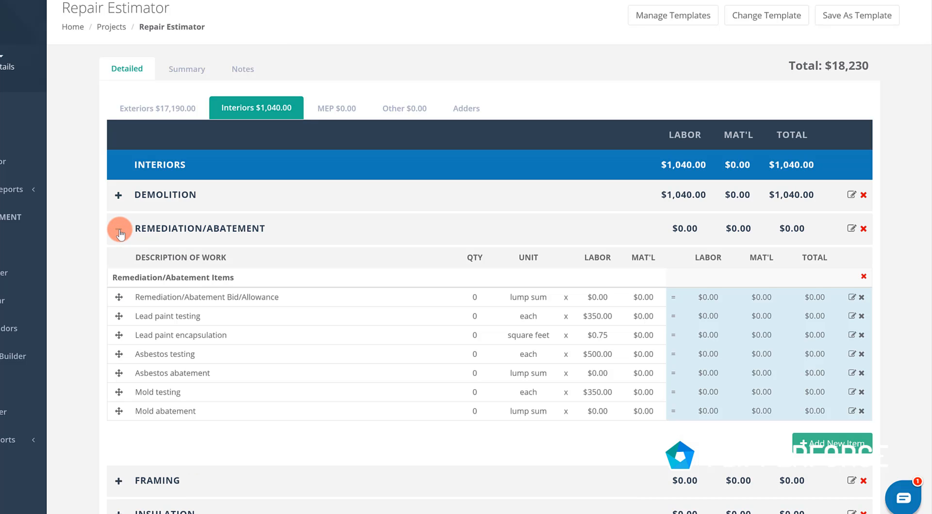
pyautogui.click(119, 230)
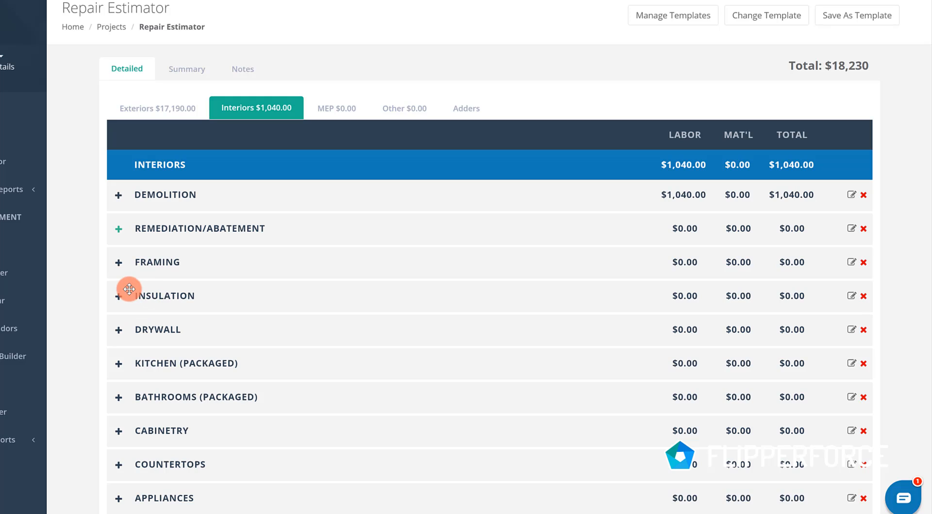
# - In the Drywall category, enter the Drywall Bid/Allowance with a quantity of 1 lump sum and a labor price of $500
pyautogui.click(118, 330)
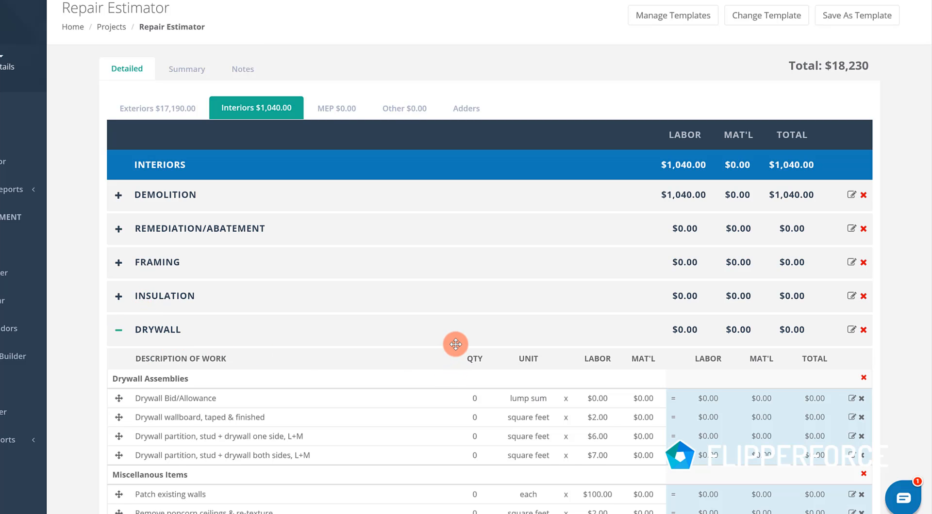
pyautogui.scroll(-2, 455, 345)
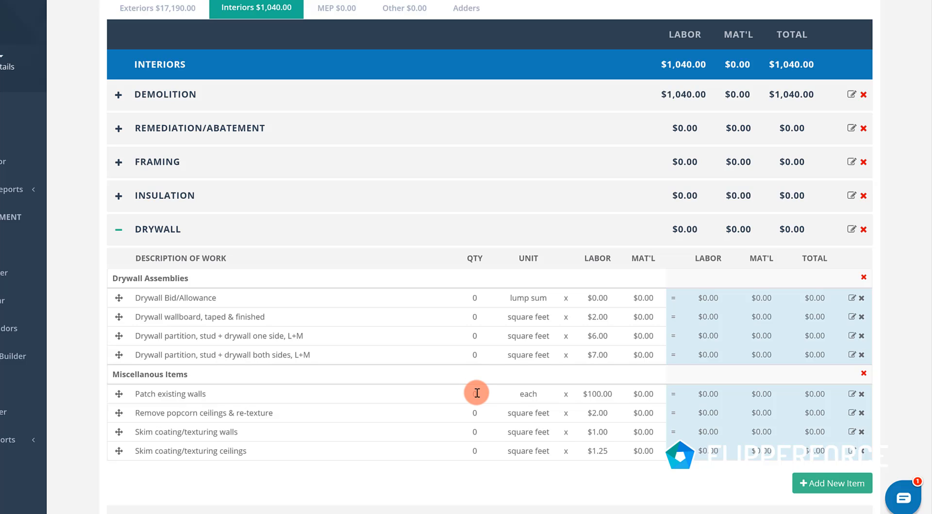
pyautogui.click(476, 299)
pyautogui.write('1')
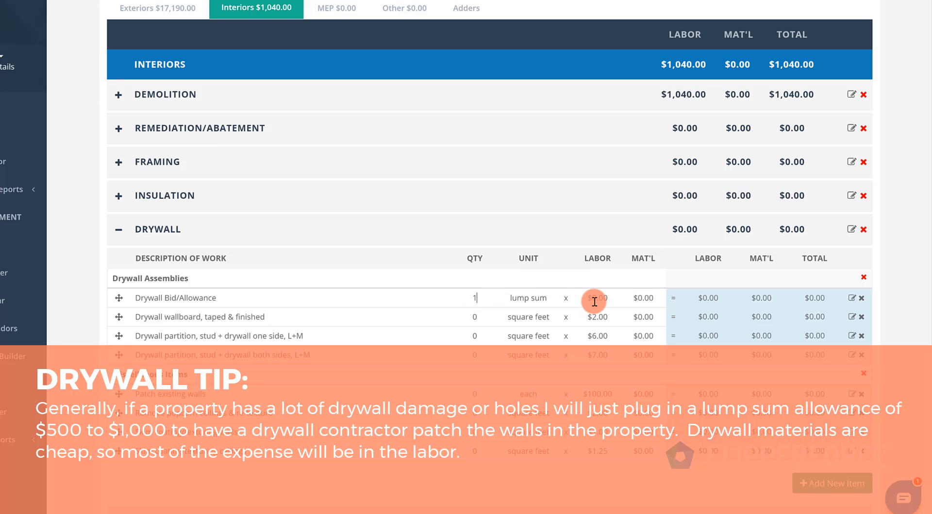
pyautogui.click(595, 301)
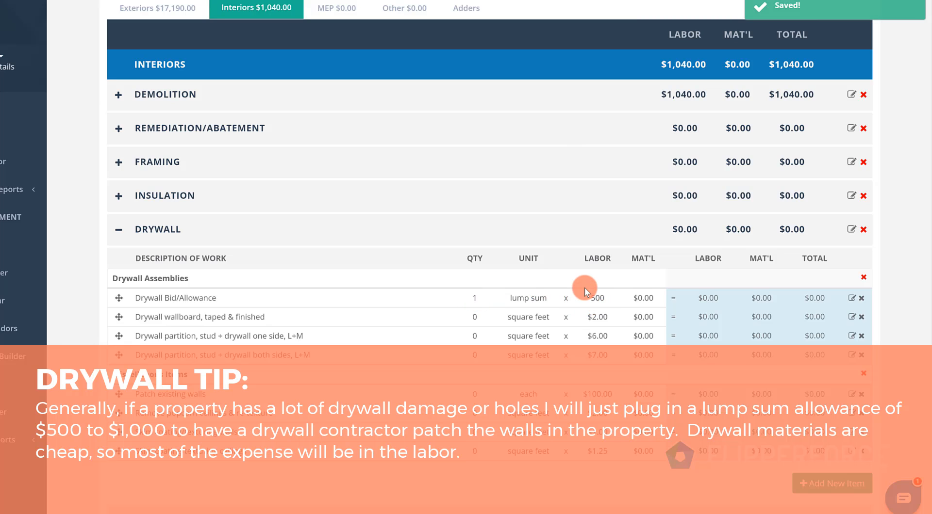
pyautogui.write('500')
pyautogui.press('Return')
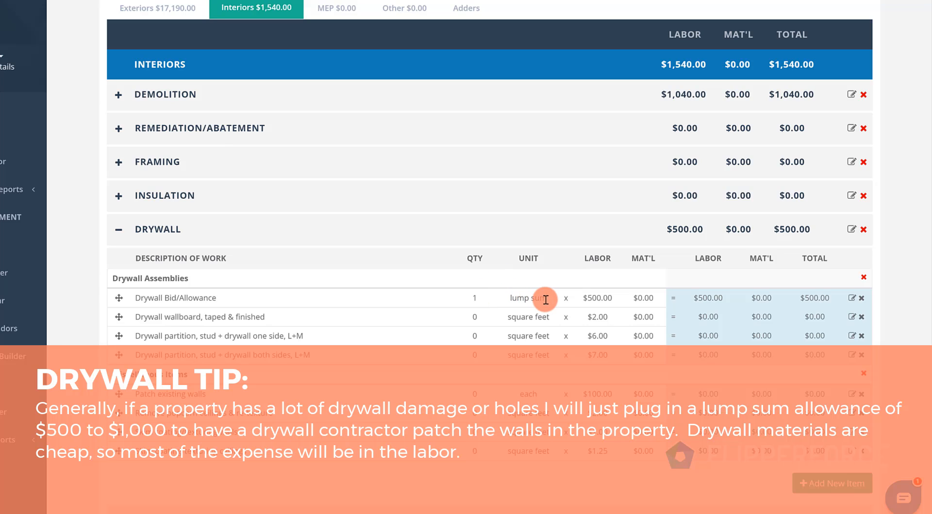
# - Change the Drywall Bid/Allowance unit to hrs and set its quantity to 8
pyautogui.press('BackSpace')
pyautogui.press('BackSpace')
pyautogui.press('BackSpace')
pyautogui.press('BackSpace')
pyautogui.press('BackSpace')
pyautogui.press('BackSpace')
pyautogui.press('BackSpace')
pyautogui.write('hrs')
pyautogui.click(508, 274)
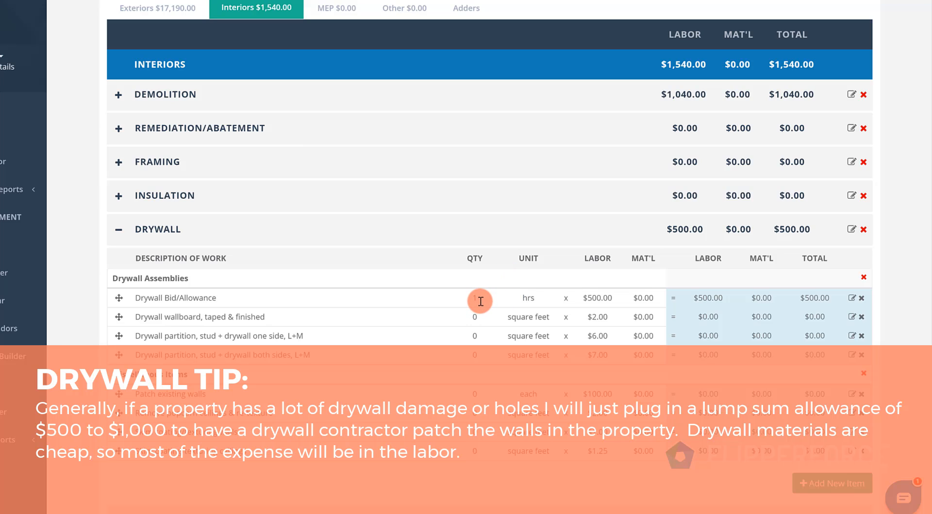
pyautogui.write('8')
# - Set the labor price of the Drywall Bid/Allowance to $40 per hour
pyautogui.click(588, 298)
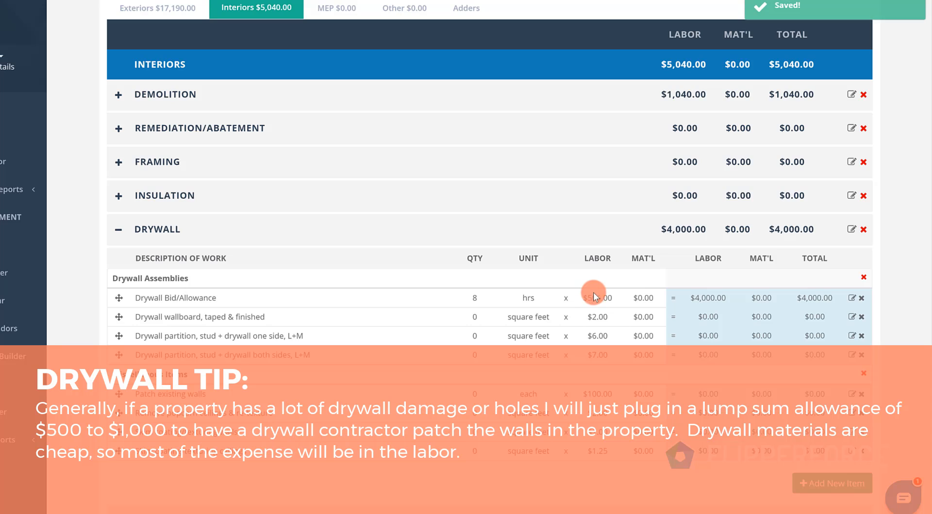
pyautogui.press('Return')
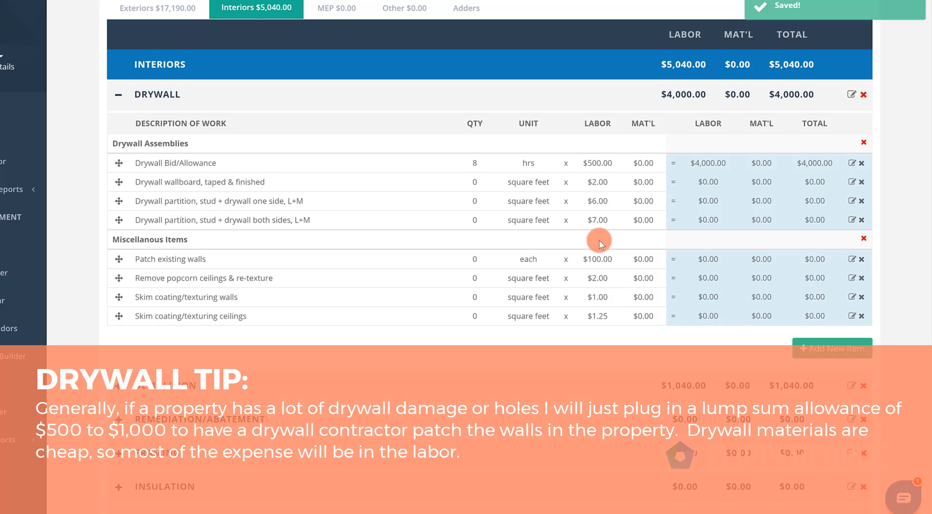
pyautogui.click(599, 164)
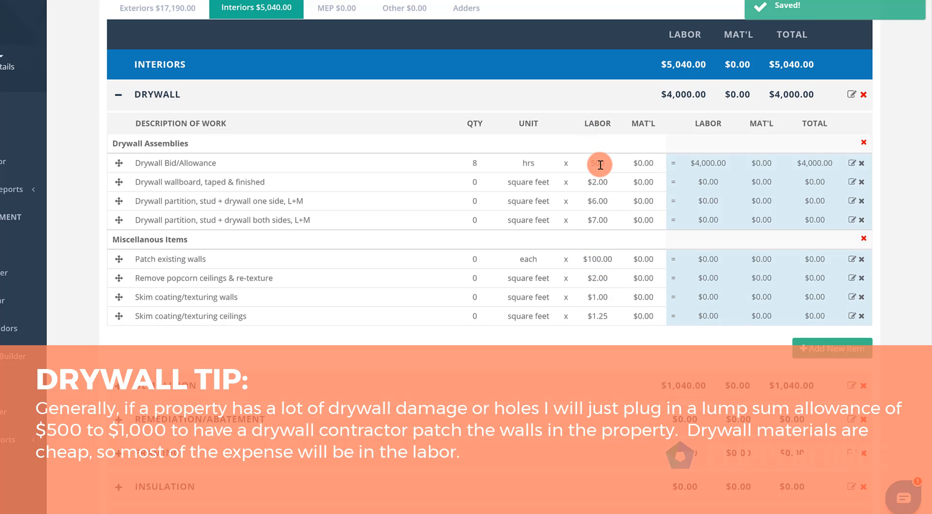
pyautogui.write('4')
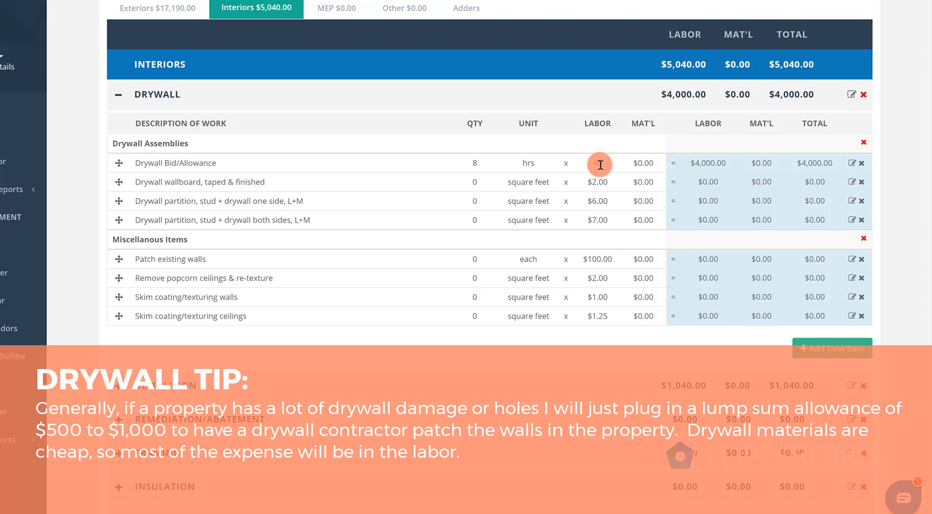
pyautogui.write('0')
pyautogui.press('Return')
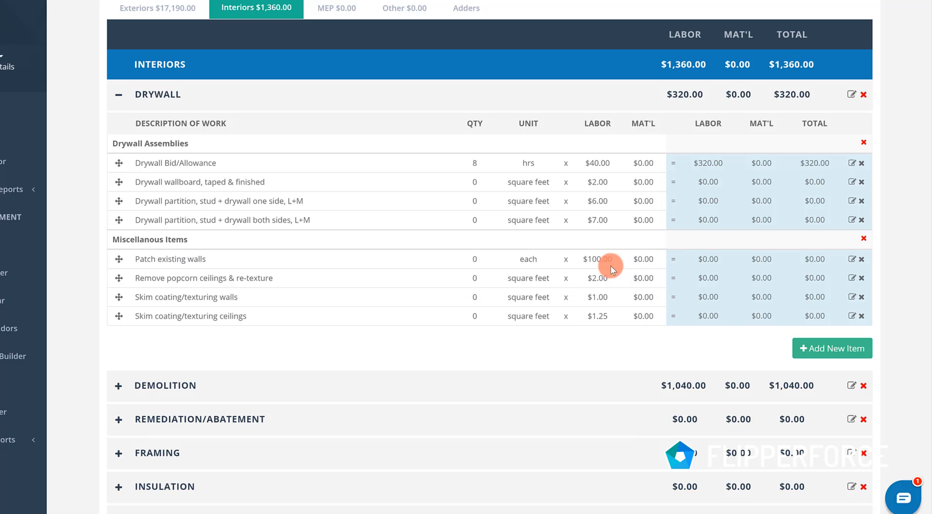
# - Collapse Drywall and move the Demolition category back above it, and look over the Kitchen (Packaged) items
pyautogui.click(118, 97)
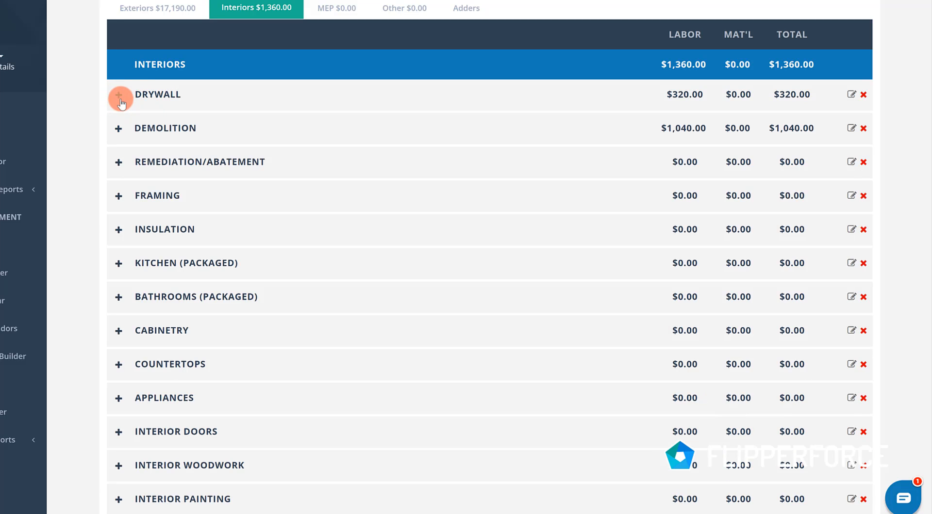
pyautogui.moveTo(152, 127); pyautogui.dragTo(144, 87)
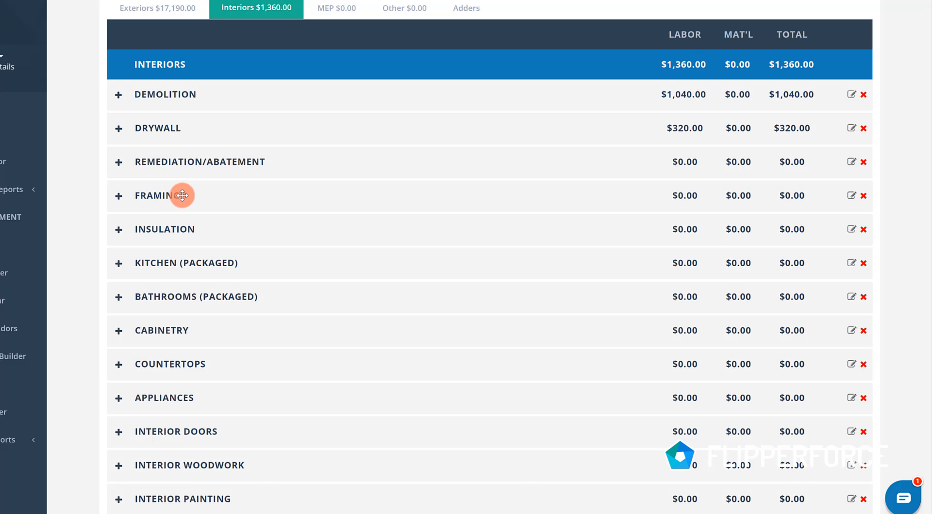
pyautogui.click(119, 266)
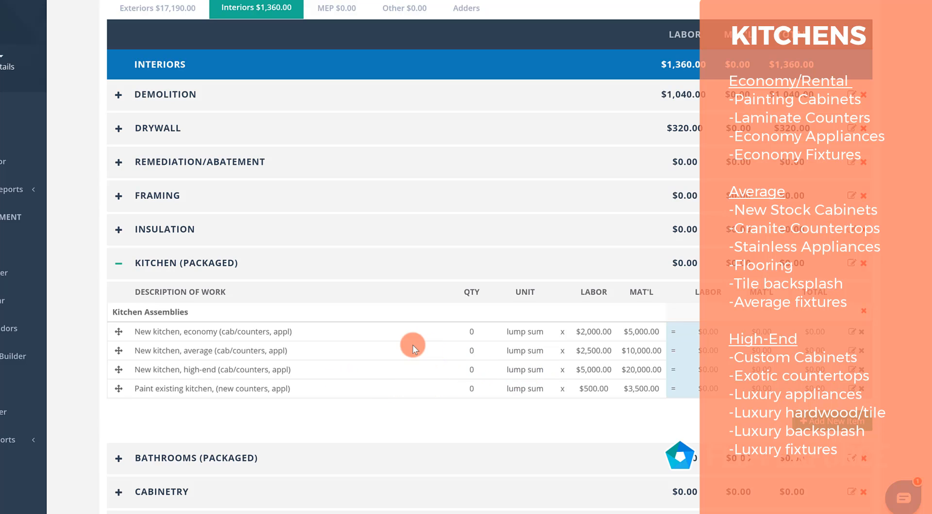
pyautogui.click(118, 267)
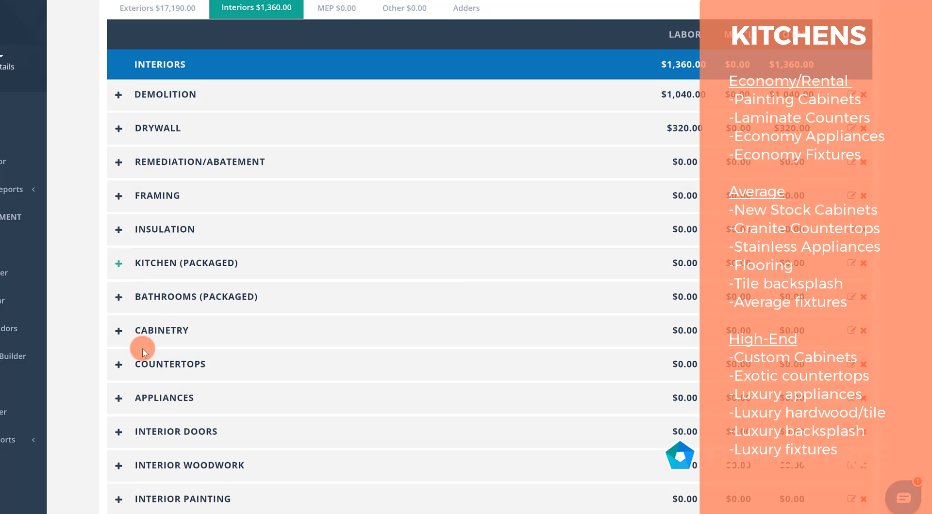
# - In Bathrooms (Packaged), enter a quantity of 2 for the average full bathroom with new fixtures and finishes, and collapse the category
pyautogui.click(119, 300)
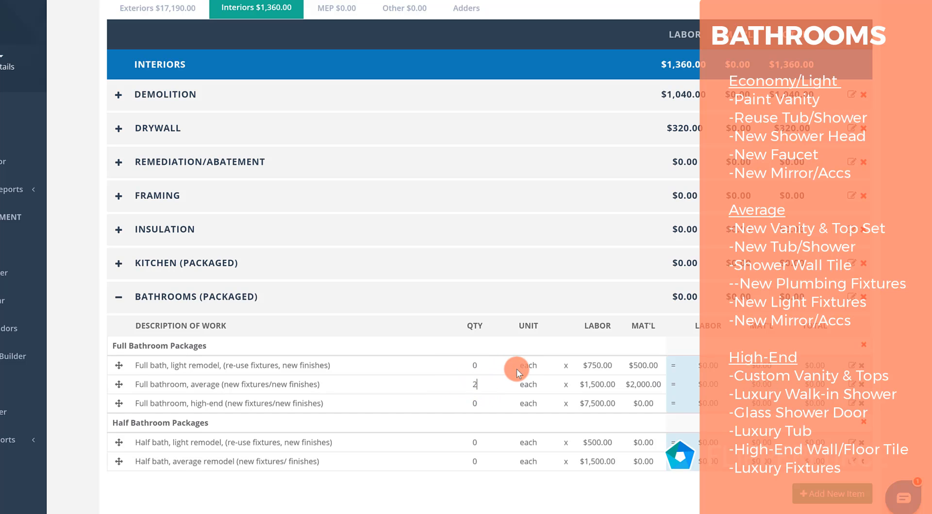
pyautogui.click(517, 342)
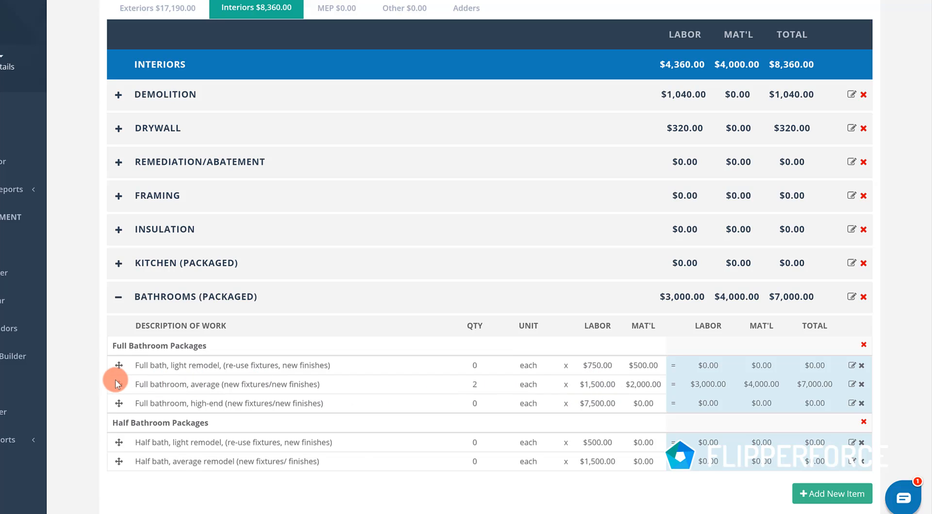
pyautogui.click(119, 300)
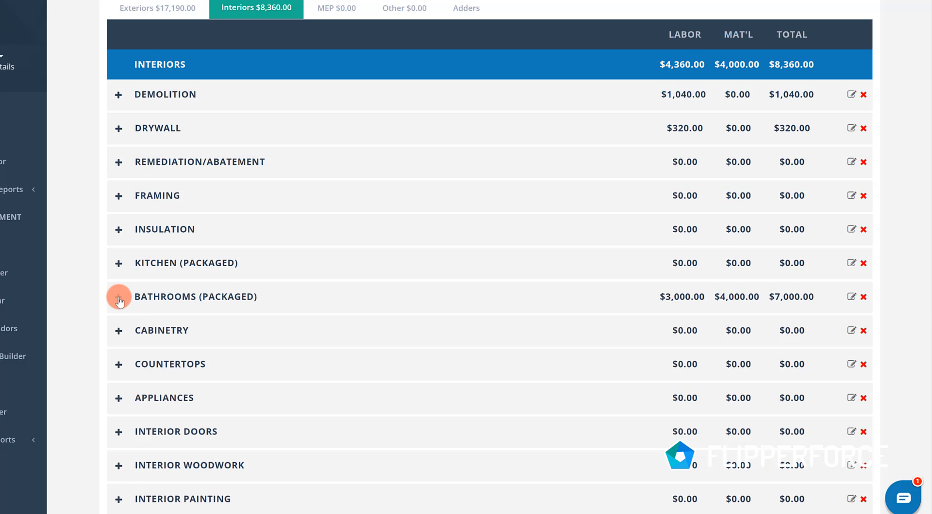
# - In the Cabinetry category, set Replace cabinet doors only to a quantity of 1 with a material price of $150
pyautogui.click(119, 332)
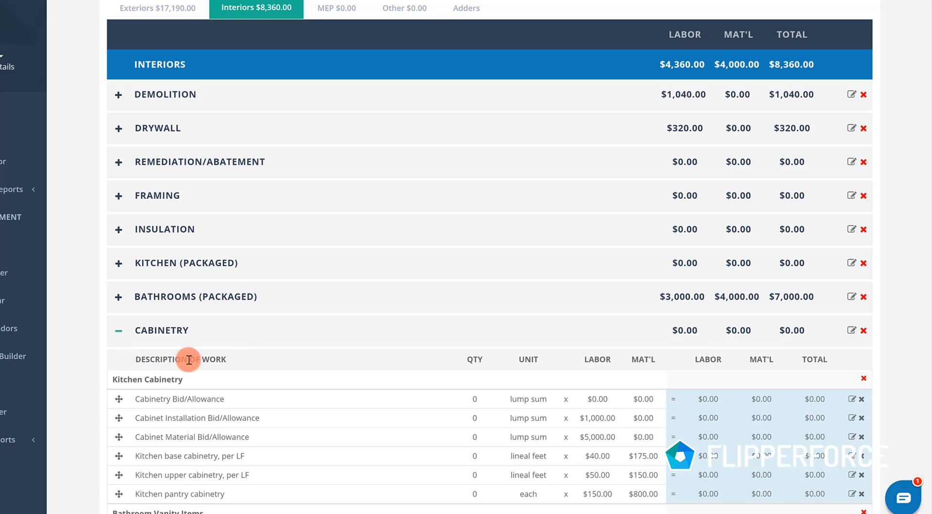
pyautogui.scroll(-2, 261, 385)
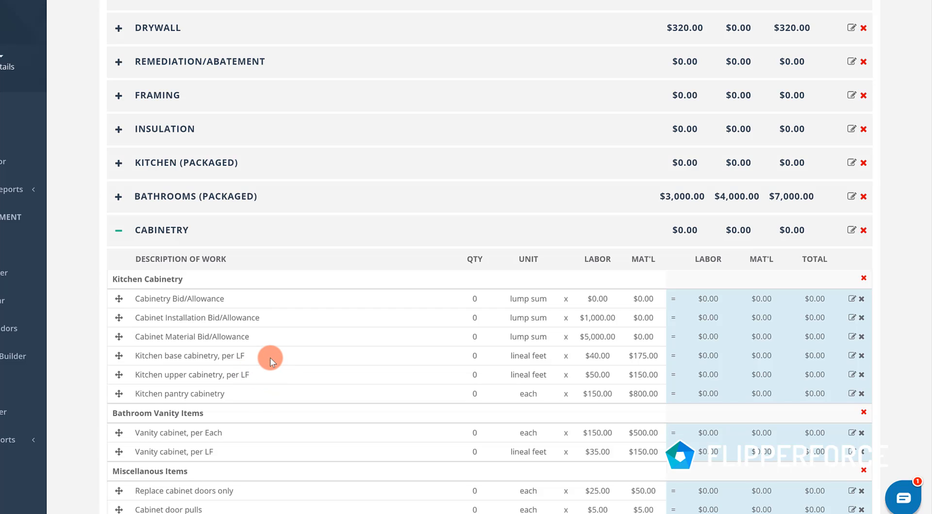
pyautogui.scroll(-2, 270, 354)
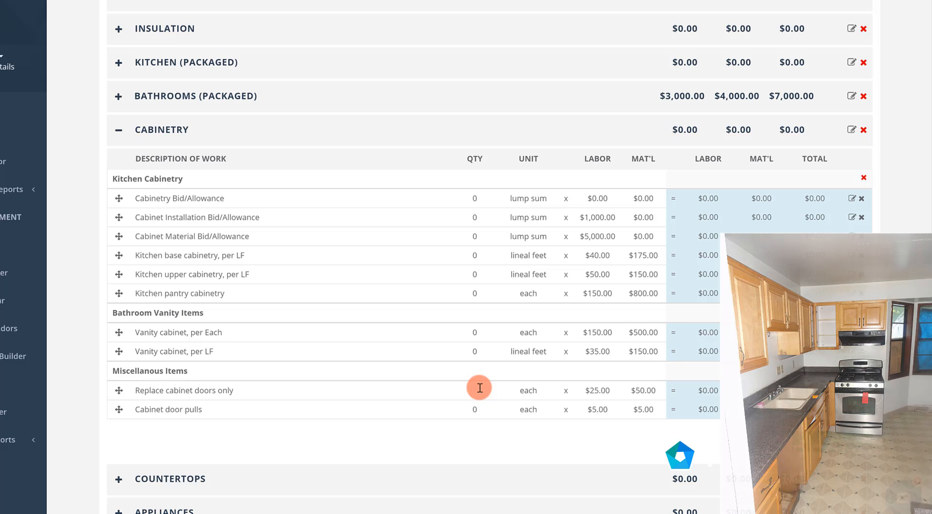
pyautogui.write('1')
pyautogui.click(481, 371)
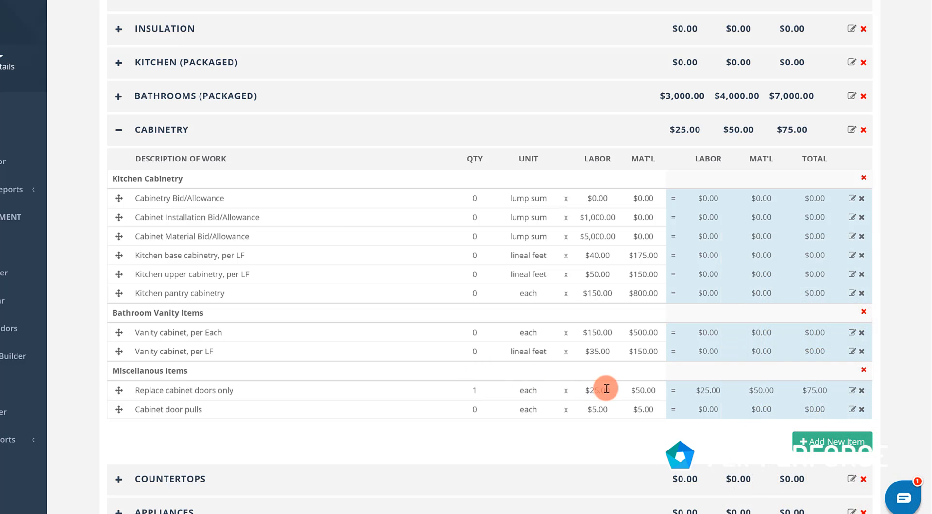
pyautogui.click(644, 390)
pyautogui.click(628, 372)
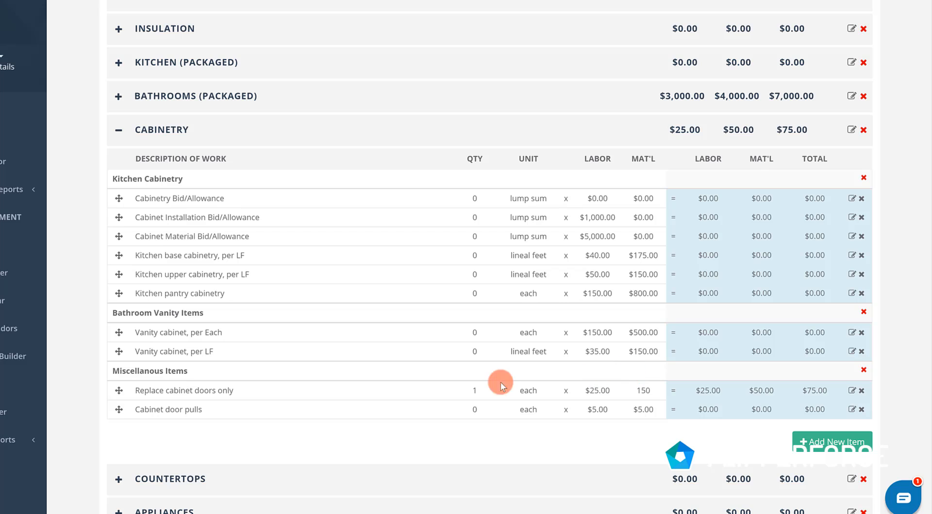
# - Enter 15 cabinet door pulls under the Cabinetry miscellaneous items, and collapse the category
pyautogui.click(473, 411)
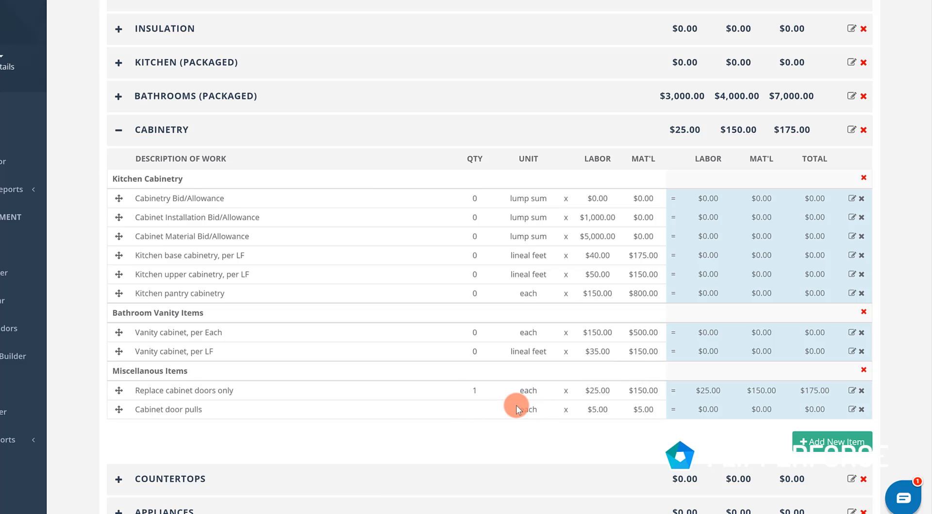
pyautogui.write('15')
pyautogui.click(501, 430)
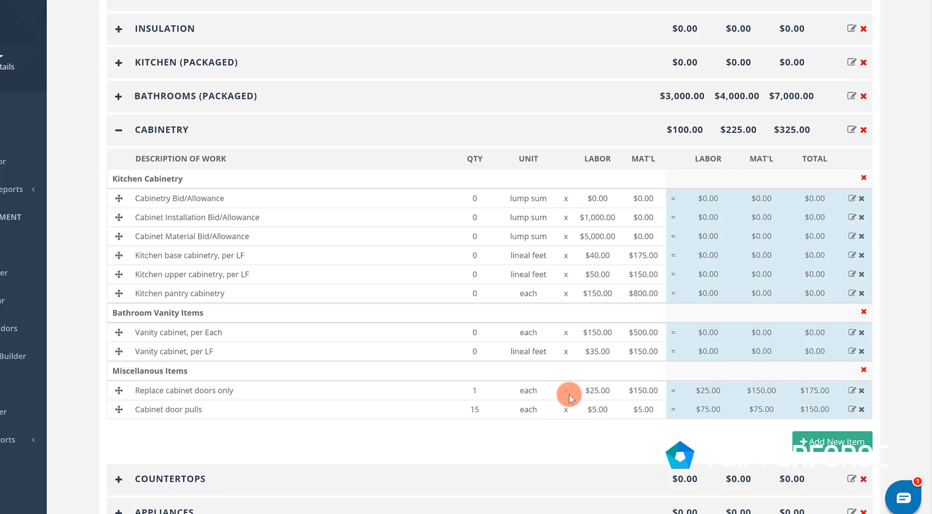
pyautogui.click(119, 132)
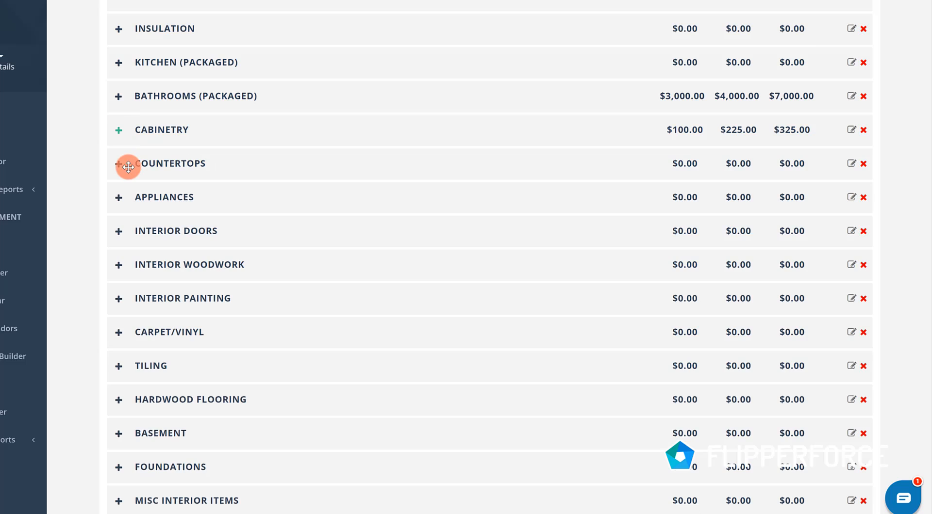
# - In Countertops, enter 30 square feet of low-end stone countertops and 1 kitchen stainless steel sink bowl, and collapse the category
pyautogui.click(120, 165)
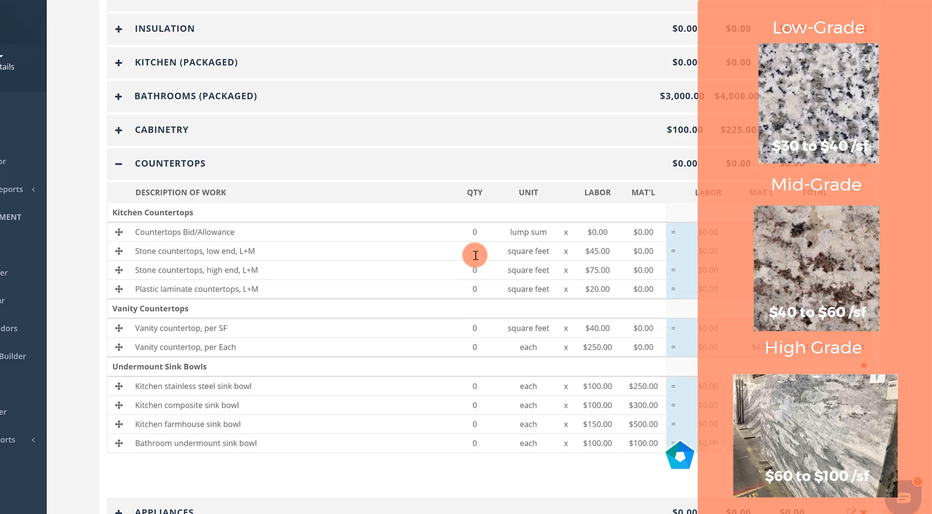
pyautogui.click(476, 256)
pyautogui.write('30')
pyautogui.click(545, 228)
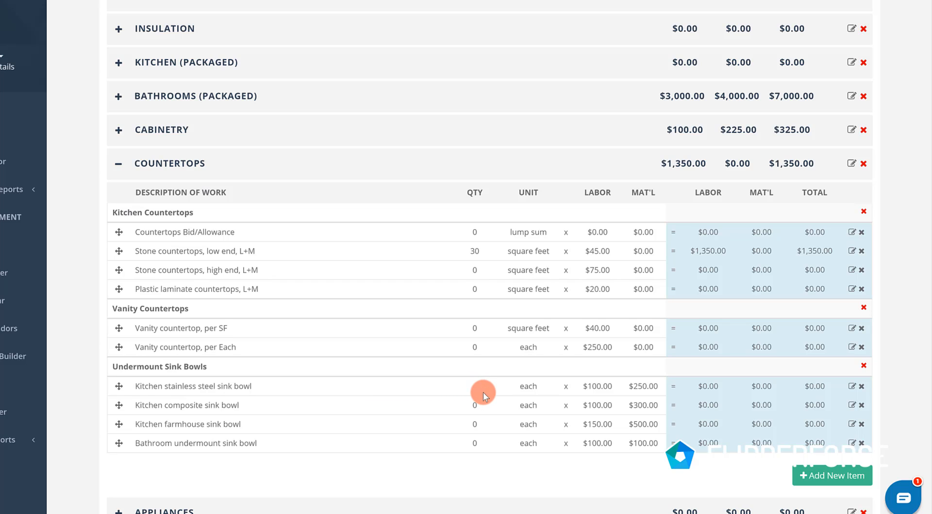
pyautogui.click(450, 365)
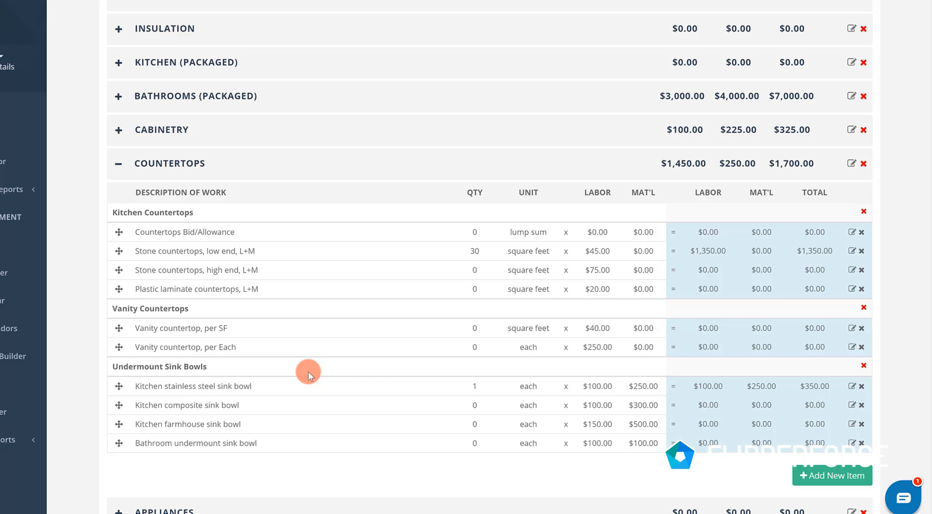
pyautogui.scroll(-2, 370, 355)
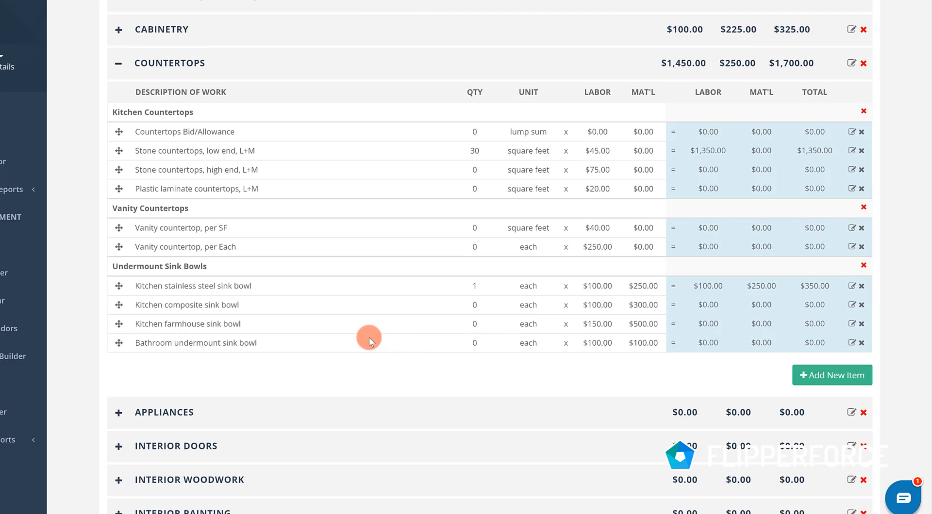
pyautogui.click(119, 66)
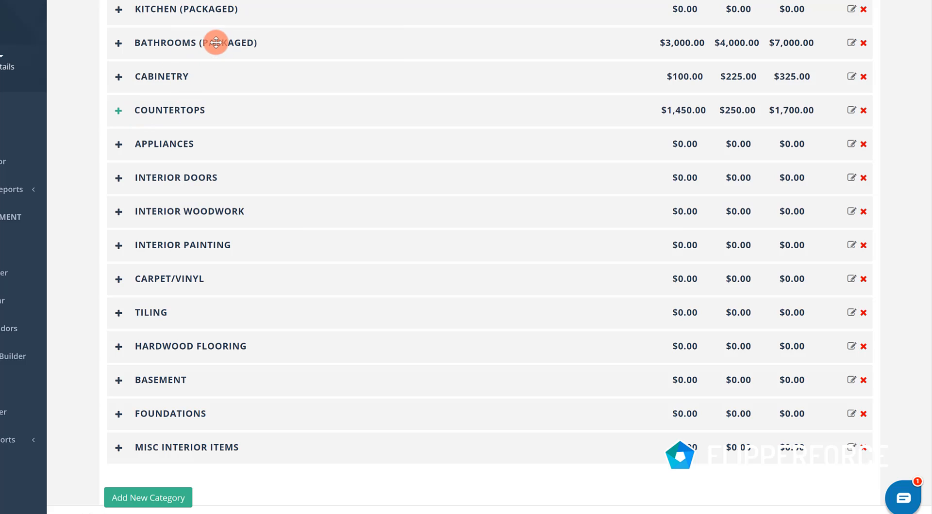
# - In Appliances, set the economy appliance package to a quantity of 1 with a material price of $2,000
pyautogui.click(119, 145)
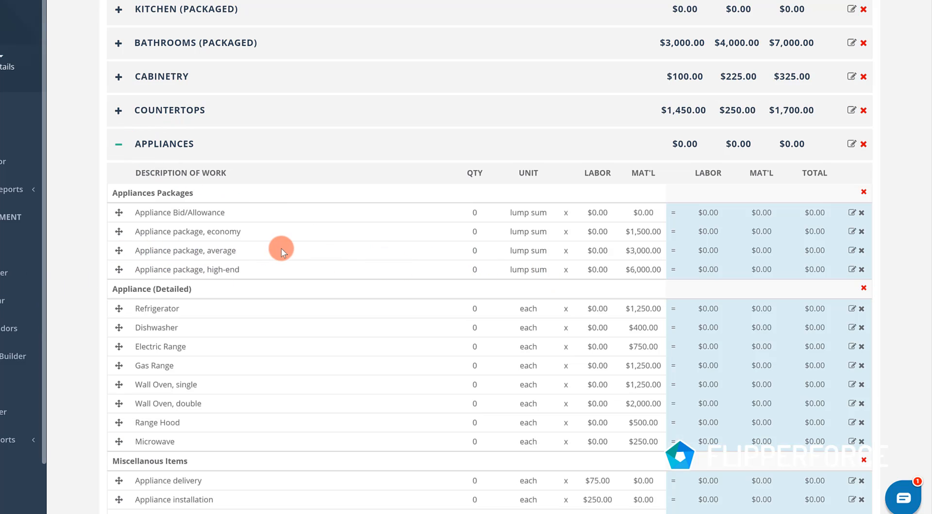
pyautogui.click(475, 234)
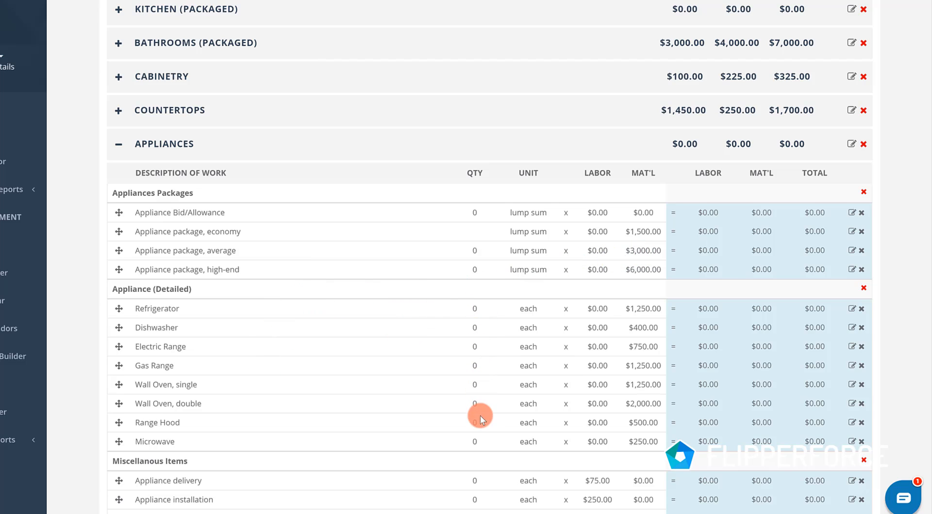
pyautogui.scroll(-2, 473, 409)
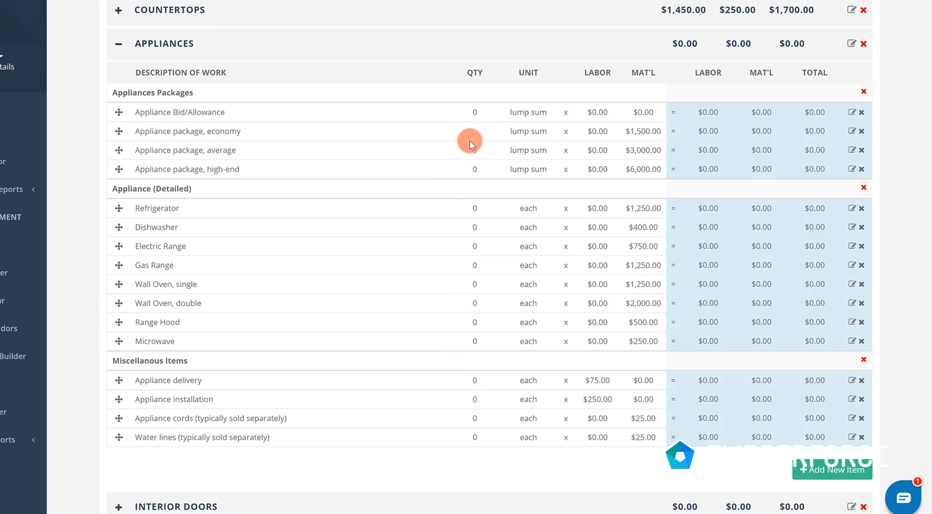
pyautogui.click(650, 130)
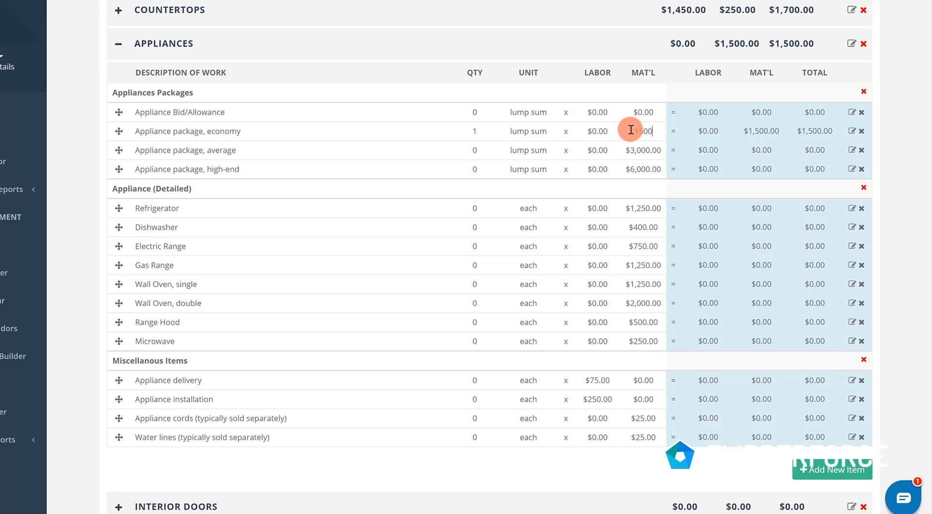
pyautogui.press('BackSpace')
pyautogui.press('BackSpace')
pyautogui.press('BackSpace')
pyautogui.press('BackSpace')
pyautogui.write('2000')
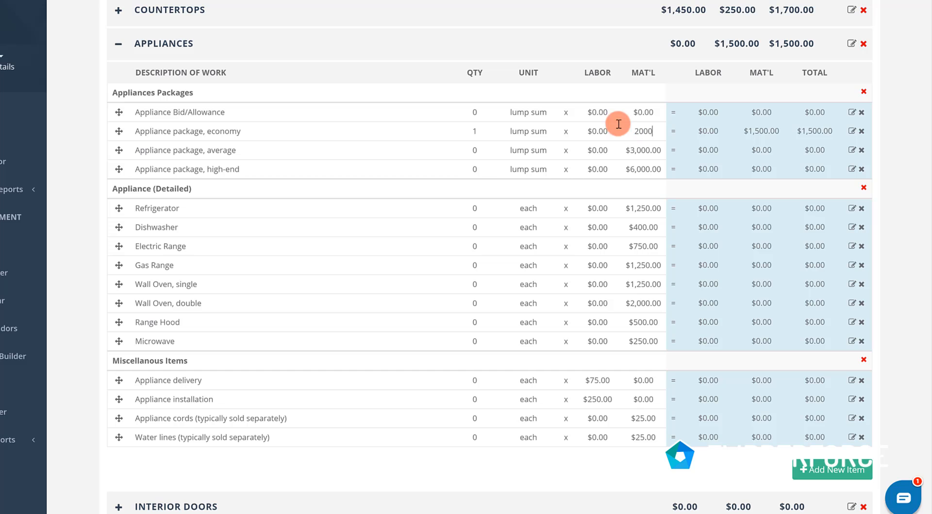
pyautogui.press('Return')
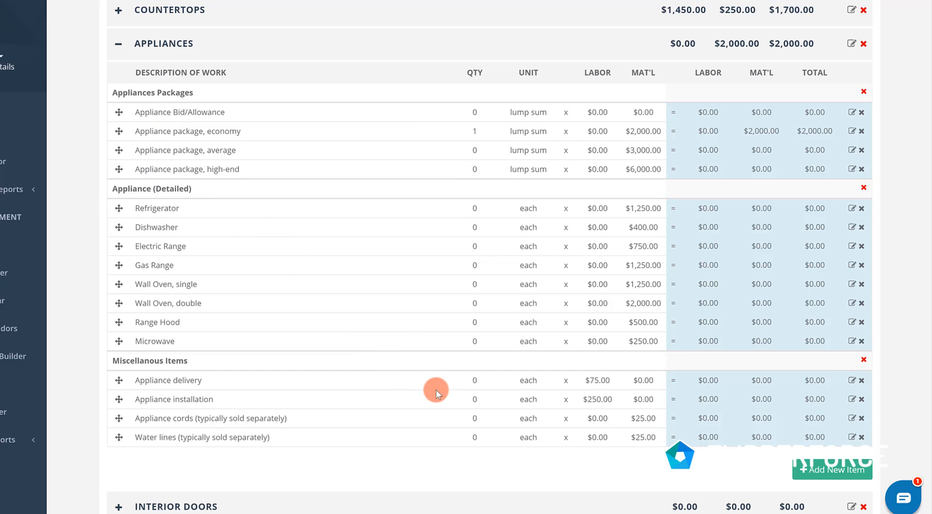
# - Enter a quantity of 1 each for appliance delivery, appliance cords and water lines, and collapse the Appliances category
pyautogui.click(470, 383)
pyautogui.write('1')
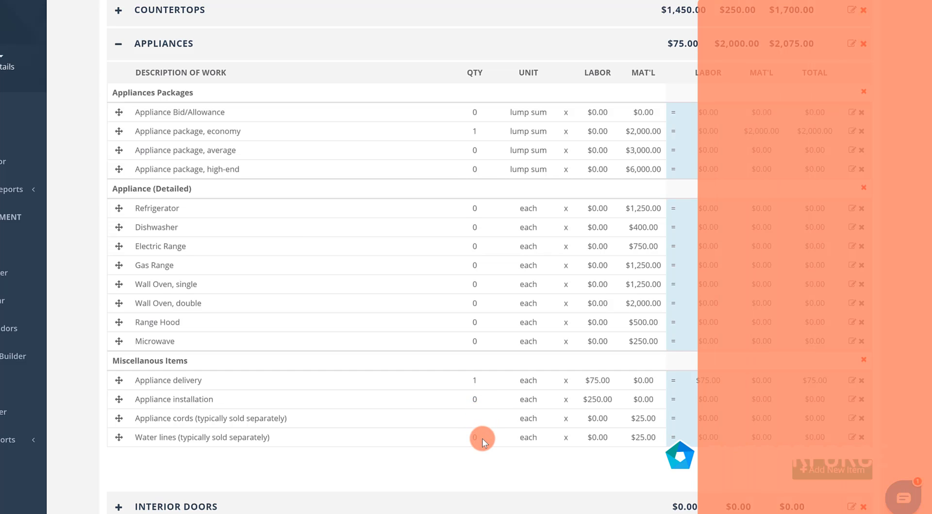
pyautogui.click(476, 438)
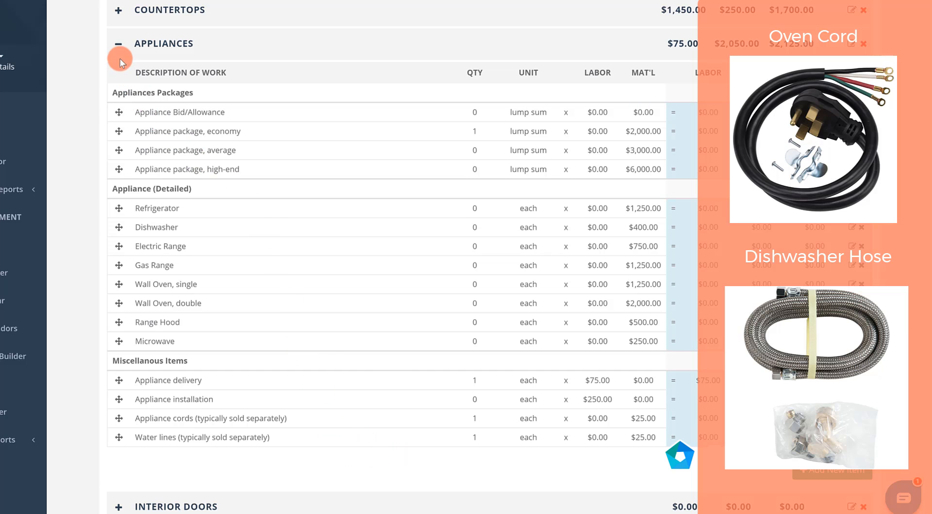
pyautogui.click(118, 44)
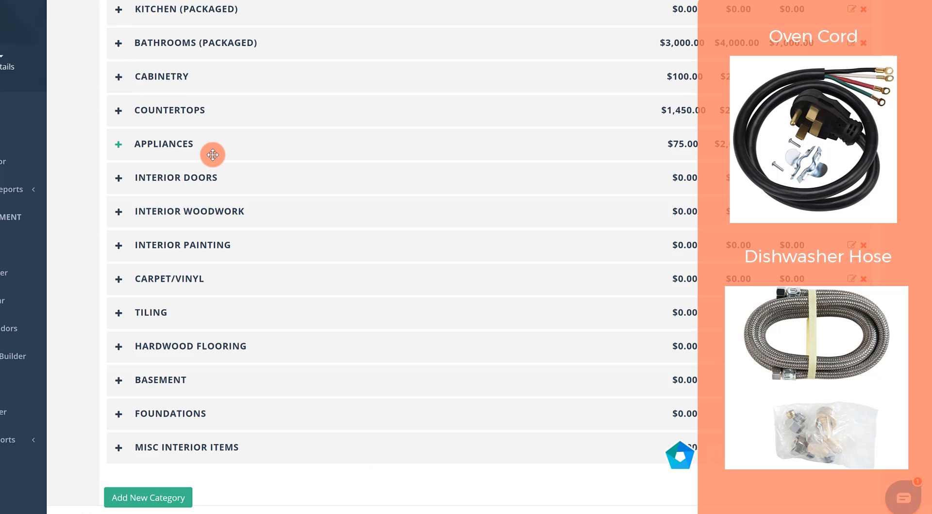
# - In Interior Doors, enter 10 pre-hung hollow-core doors, 5 passage door hardware sets and 5 privacy door hardware sets
pyautogui.click(118, 178)
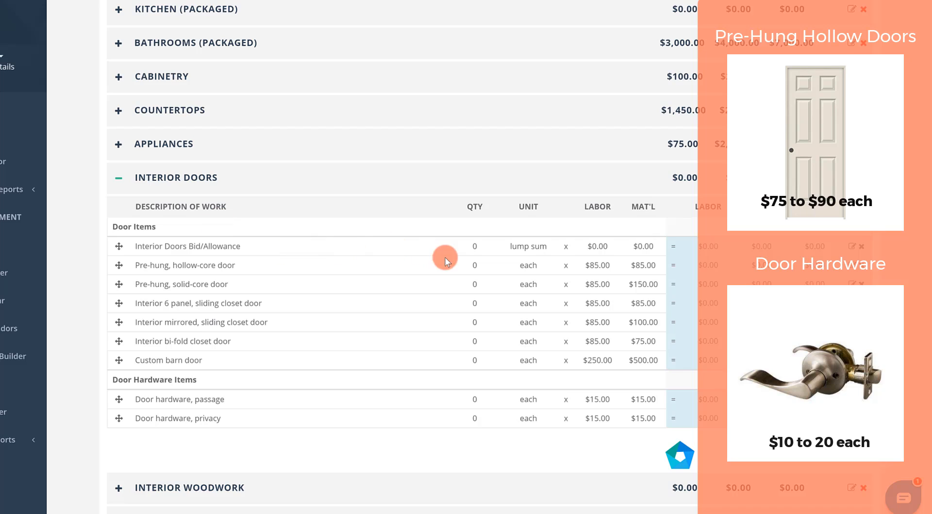
pyautogui.click(473, 266)
pyautogui.write('10')
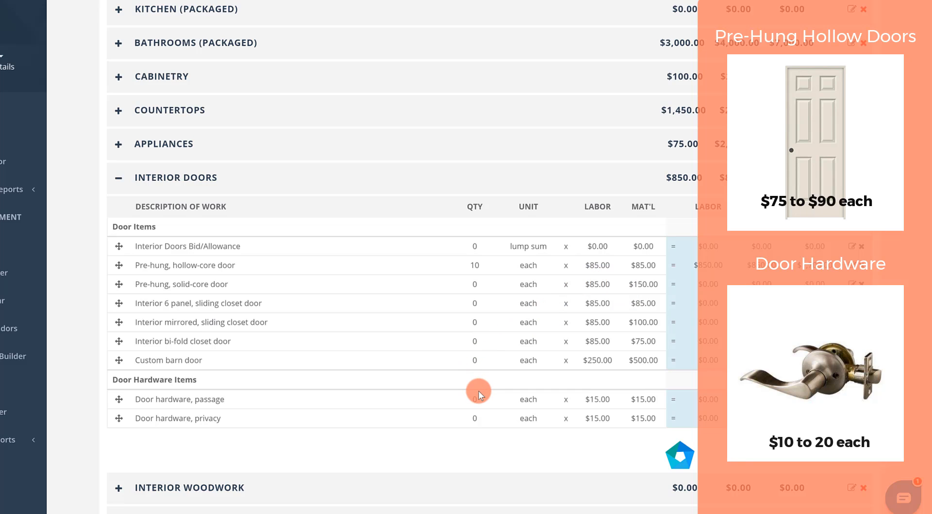
pyautogui.click(475, 419)
pyautogui.click(504, 471)
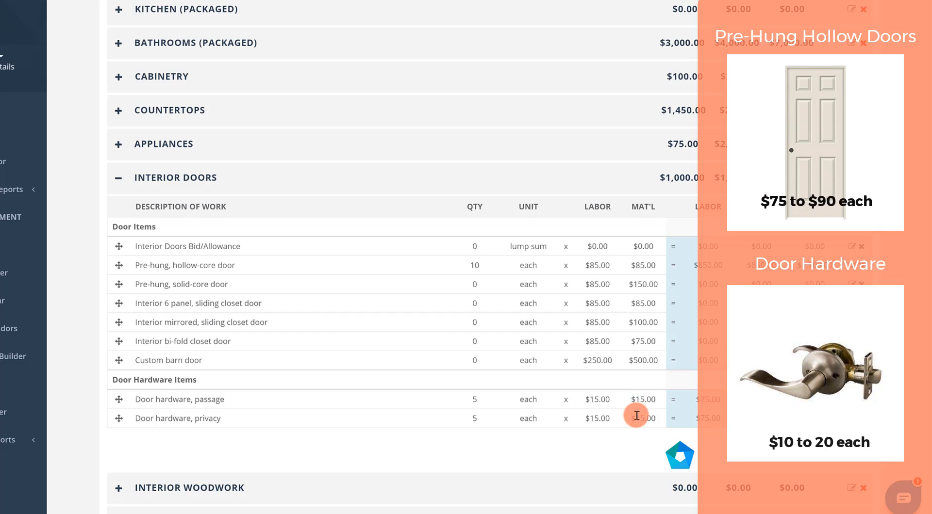
# - Set the material price of the passage door hardware to $10, and collapse the Interior Doors category
pyautogui.click(641, 399)
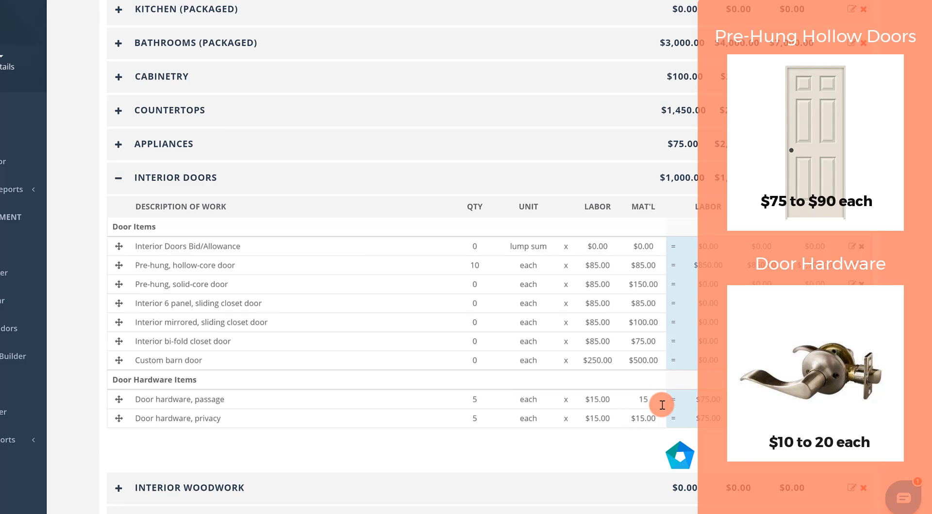
pyautogui.press('BackSpace')
pyautogui.write('0')
pyautogui.click(499, 449)
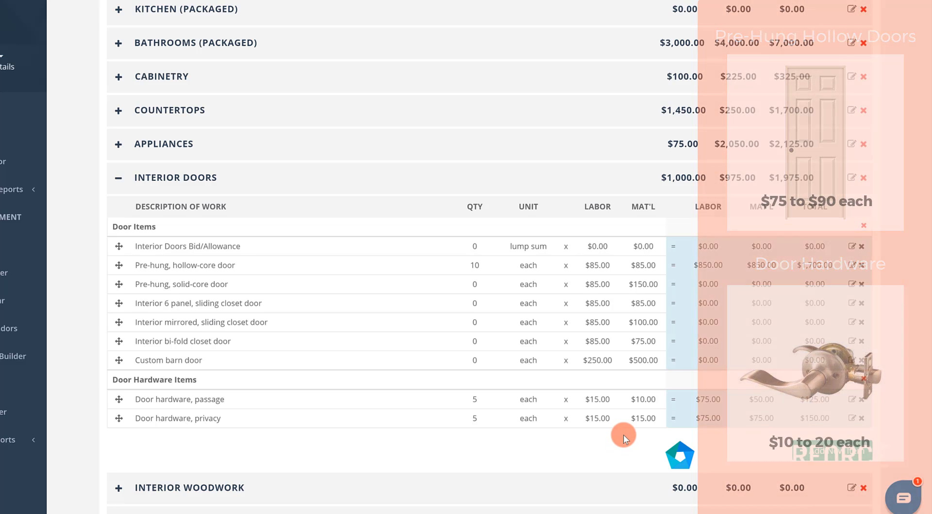
pyautogui.click(117, 180)
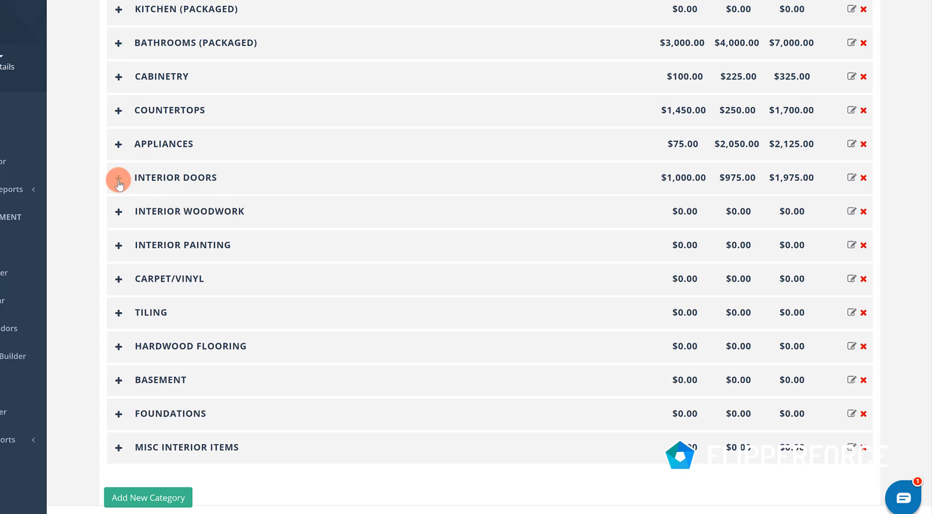
# - In Interior Woodwork, enter 100 lineal feet of wood base with shoe molding and 3 closet kits priced per each
pyautogui.click(118, 216)
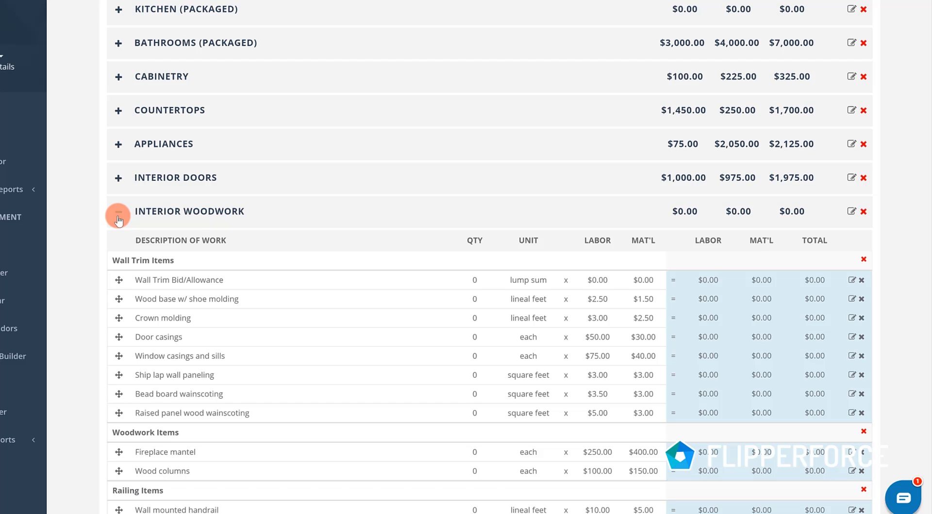
pyautogui.click(474, 300)
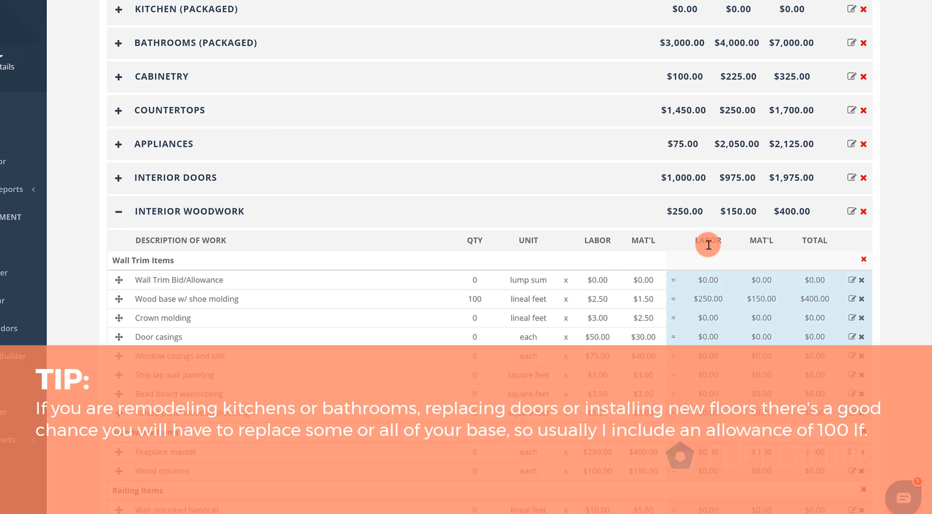
pyautogui.scroll(-2, 224, 338)
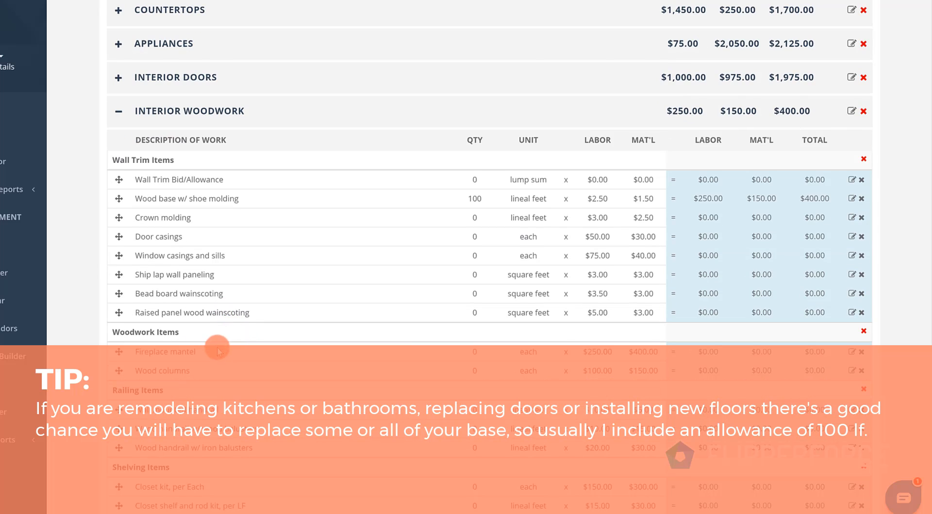
pyautogui.scroll(-2, 308, 366)
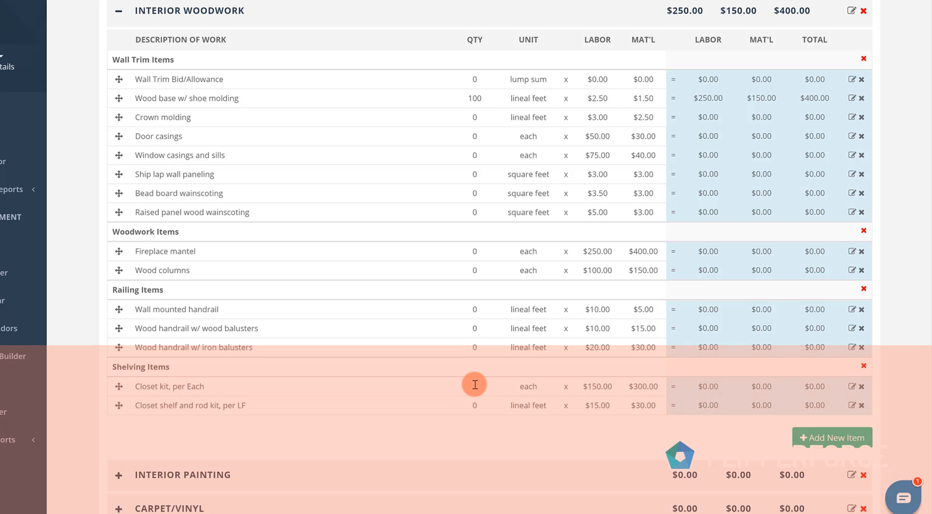
pyautogui.click(475, 386)
pyautogui.write('3')
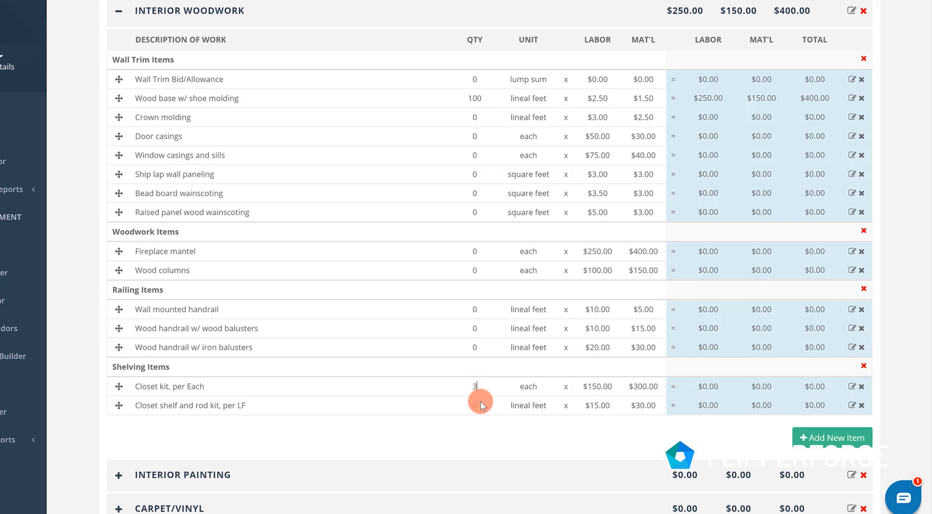
pyautogui.click(465, 426)
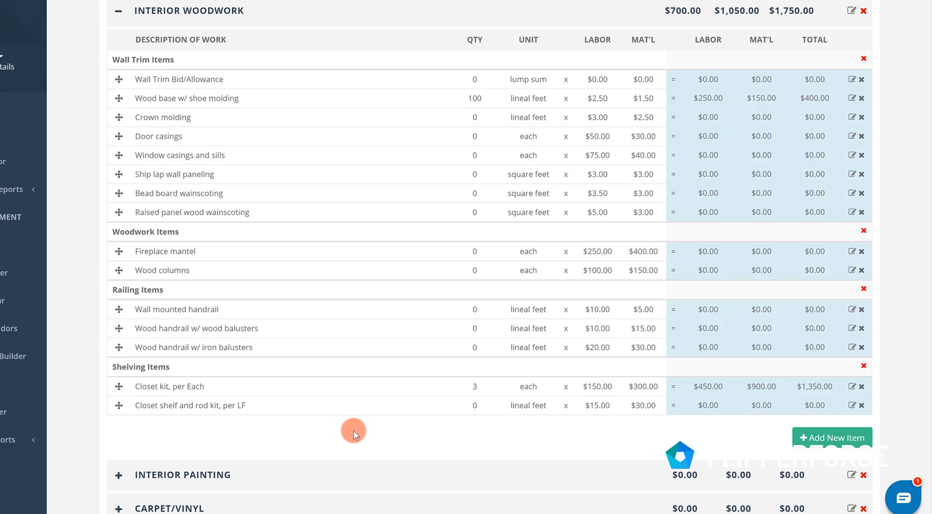
# - Set the closet kit's material price to $150, and collapse the Interior Woodwork category
pyautogui.click(641, 390)
pyautogui.press('BackSpace')
pyautogui.press('BackSpace')
pyautogui.press('BackSpace')
pyautogui.write('150')
pyautogui.press('Return')
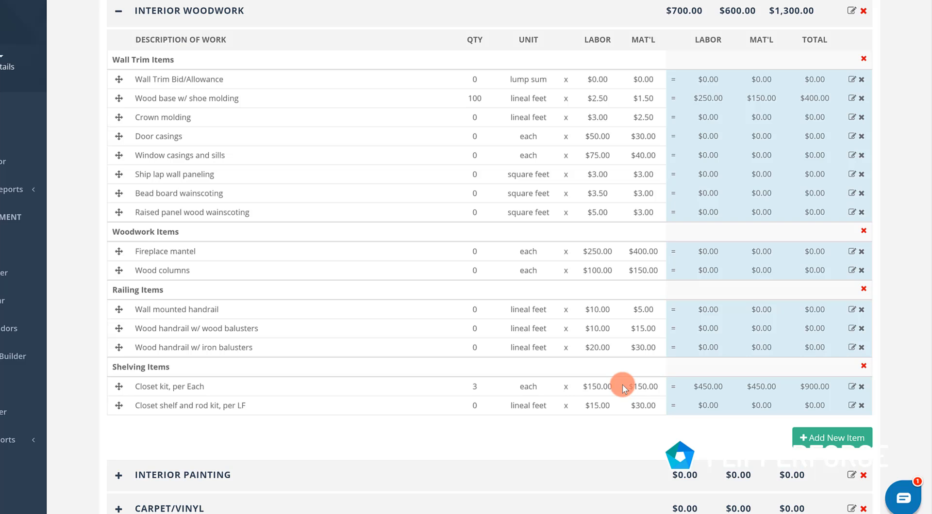
pyautogui.scroll(8, 150, 305)
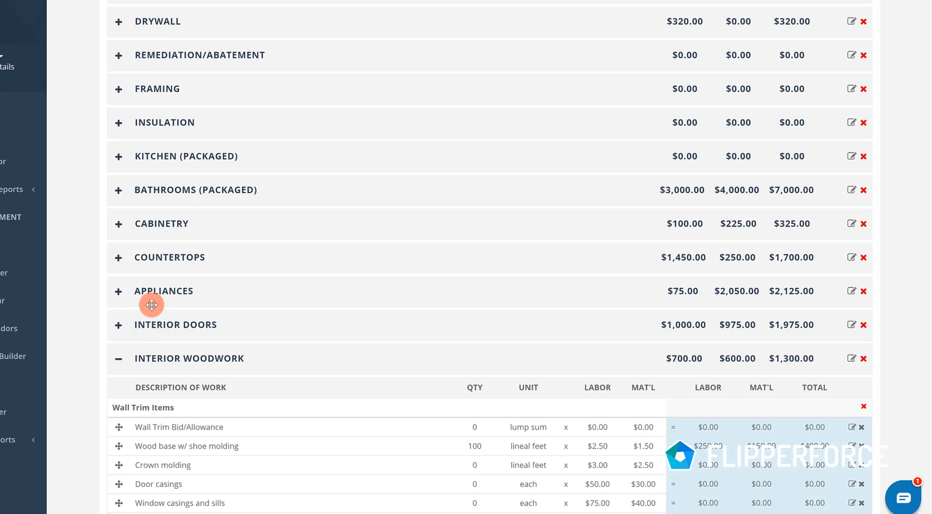
pyautogui.click(119, 412)
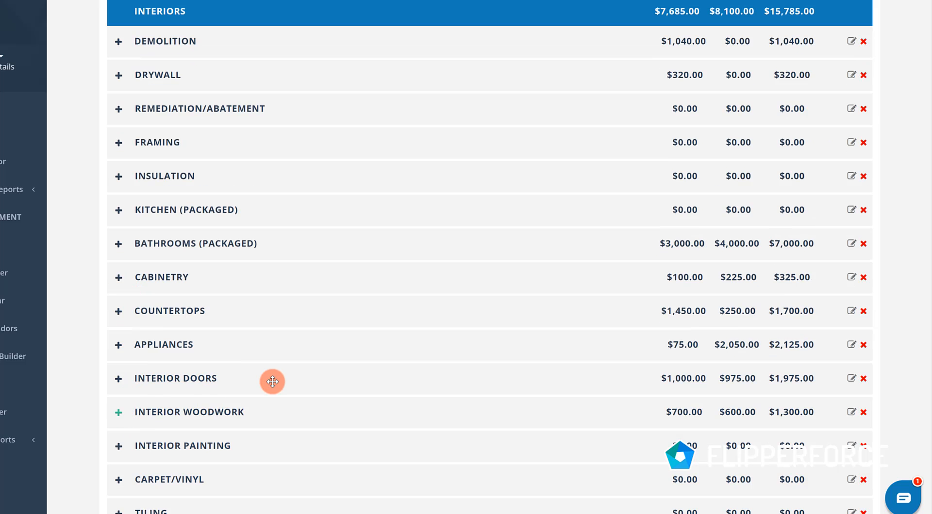
# - In Interior Painting, enter 1500 square feet for painting walls and ceilings per property square foot, and collapse the category
pyautogui.scroll(-2, 271, 380)
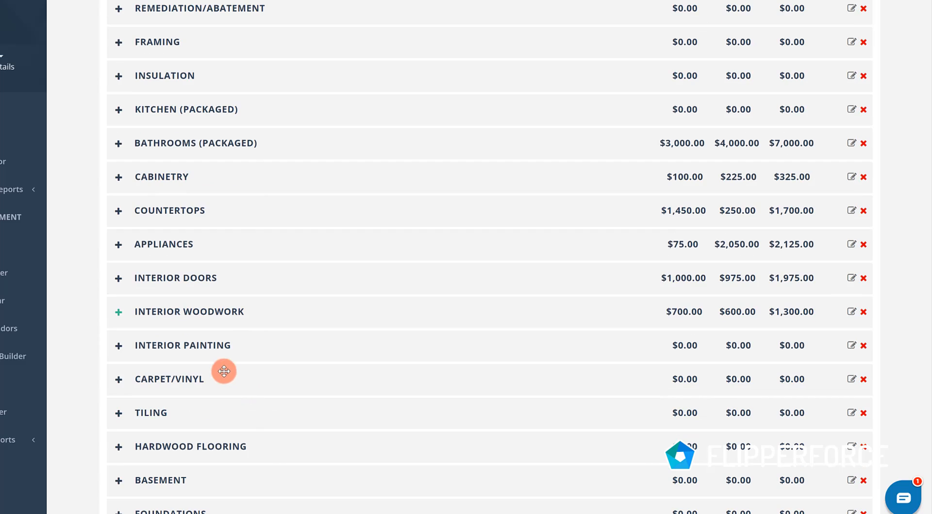
pyautogui.click(119, 346)
pyautogui.scroll(-2, 343, 380)
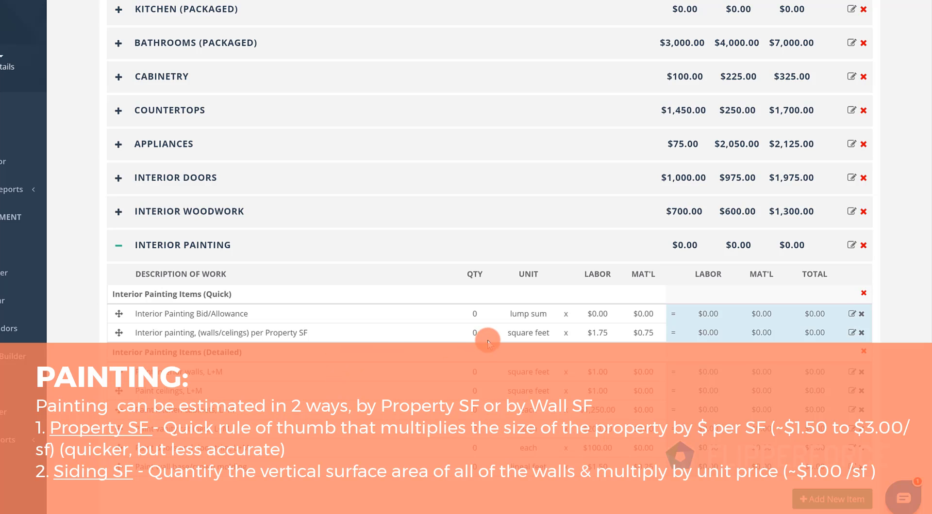
pyautogui.click(472, 333)
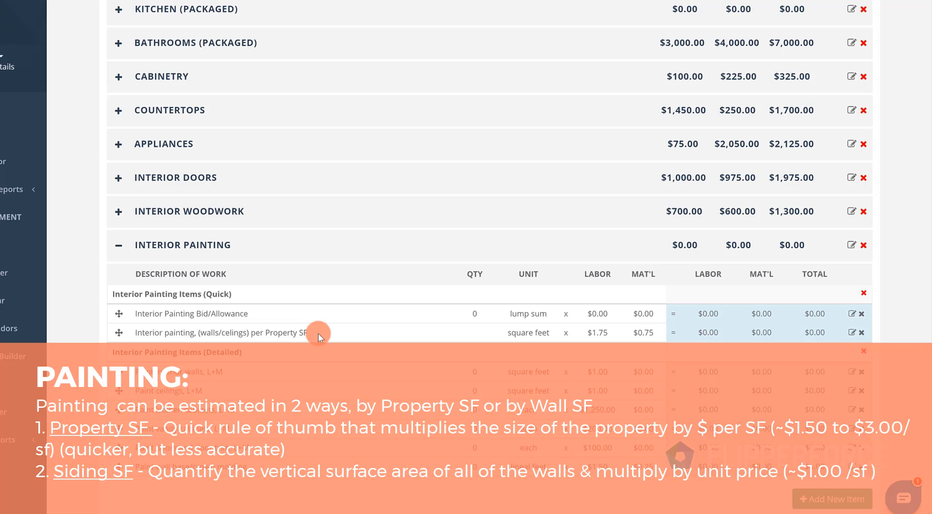
pyautogui.write('1500')
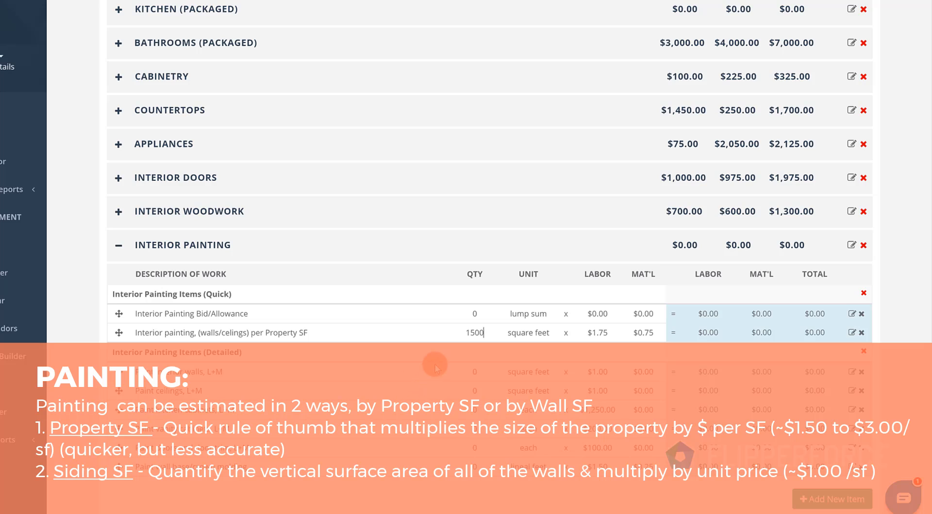
pyautogui.click(435, 359)
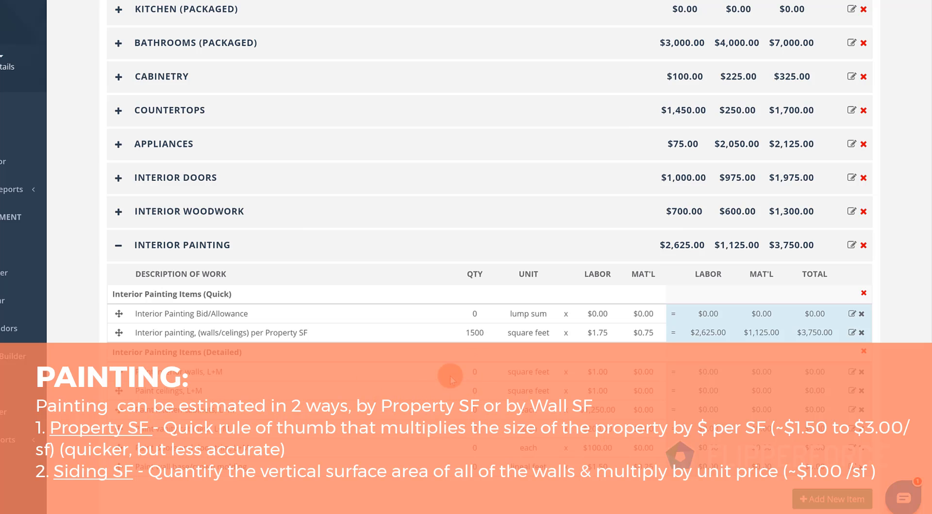
pyautogui.scroll(-2, 475, 366)
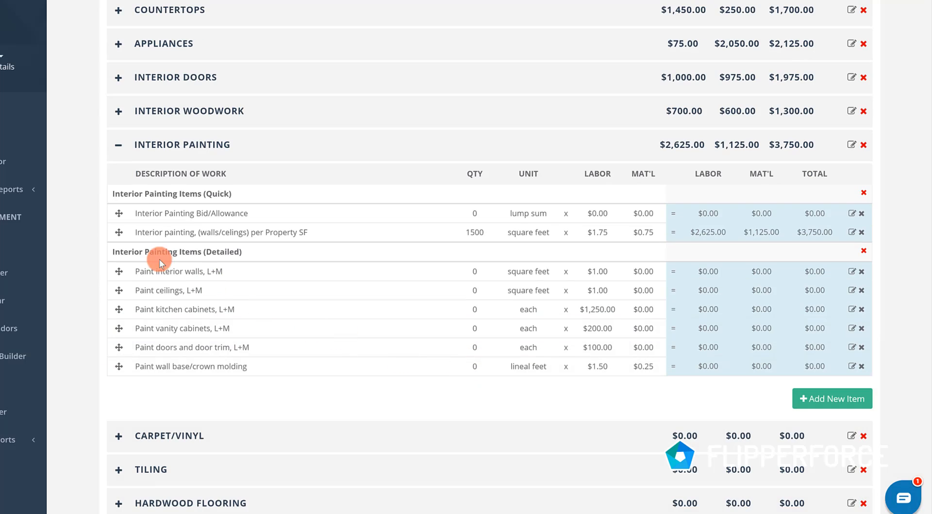
pyautogui.click(118, 144)
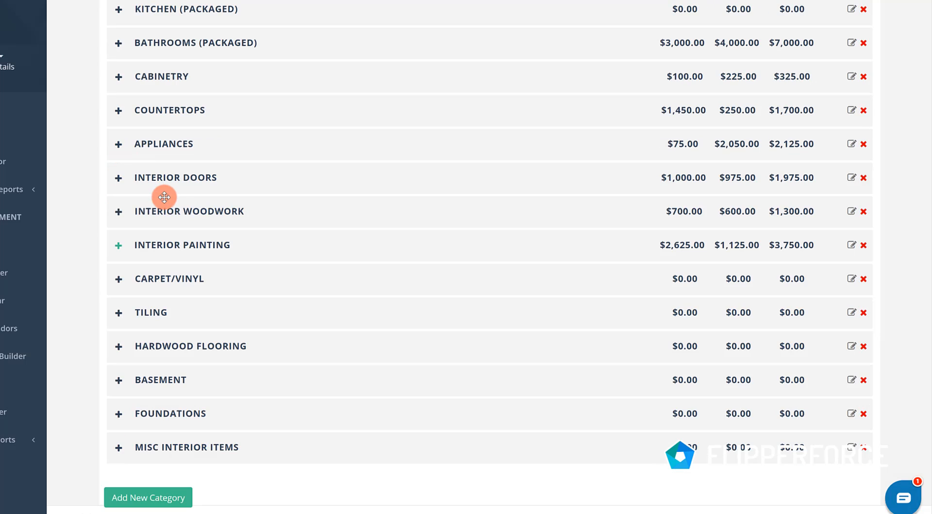
# - In Carpet/Vinyl, enter 900 square feet of average grade carpet
pyautogui.click(119, 279)
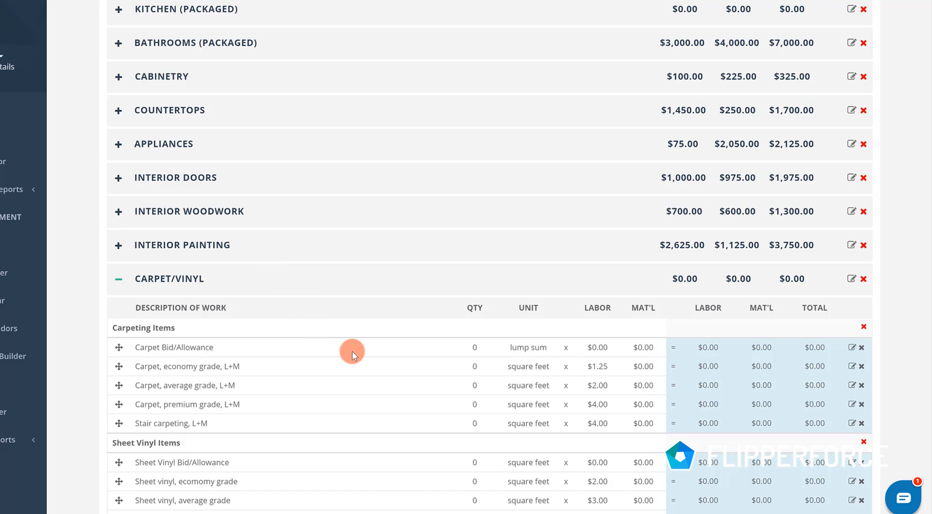
pyautogui.scroll(-2, 375, 350)
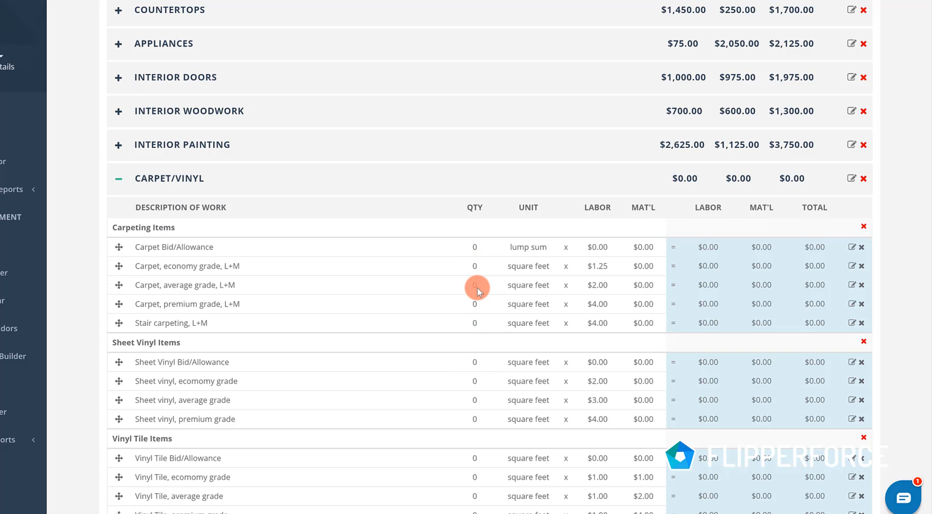
pyautogui.write('900')
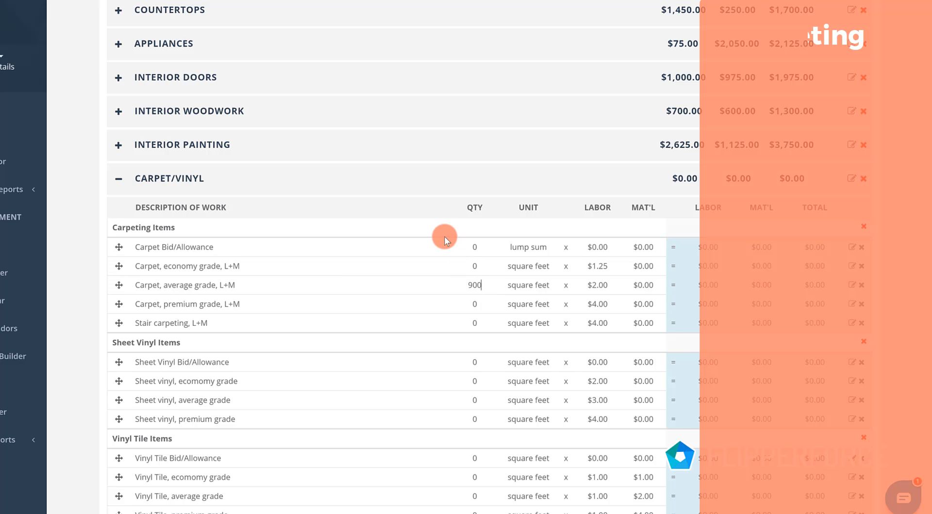
pyautogui.click(518, 252)
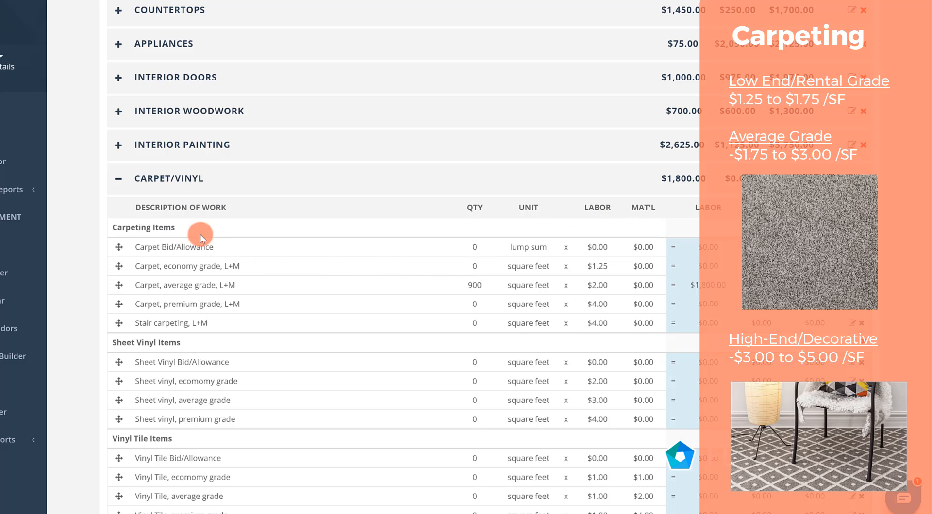
# - In Tiling, enter 25 square feet of kitchen backsplash tile, leaving both the Carpet/Vinyl and Tiling categories collapsed
pyautogui.click(118, 179)
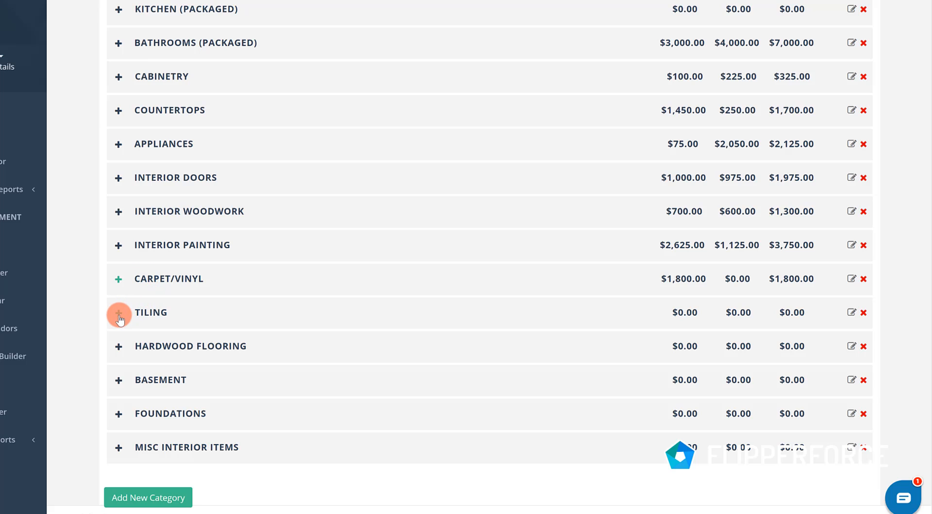
pyautogui.click(119, 315)
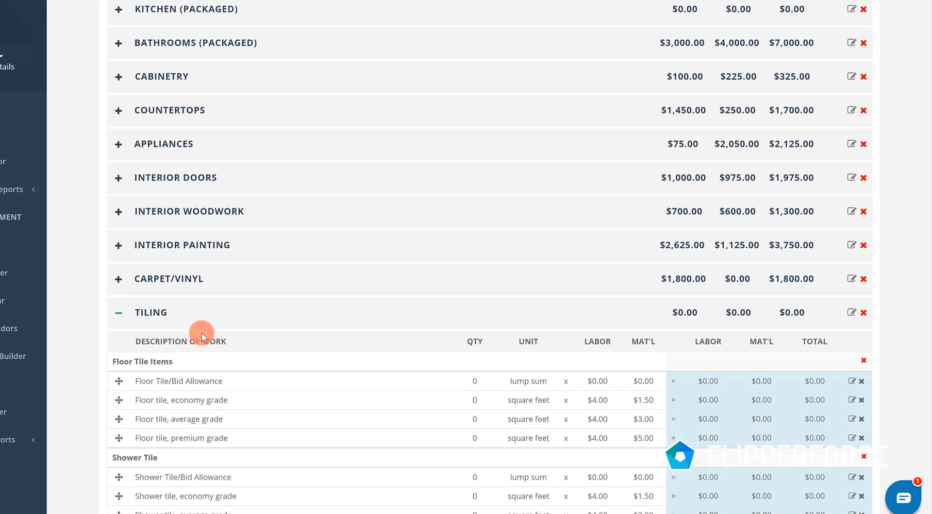
pyautogui.scroll(-4, 206, 334)
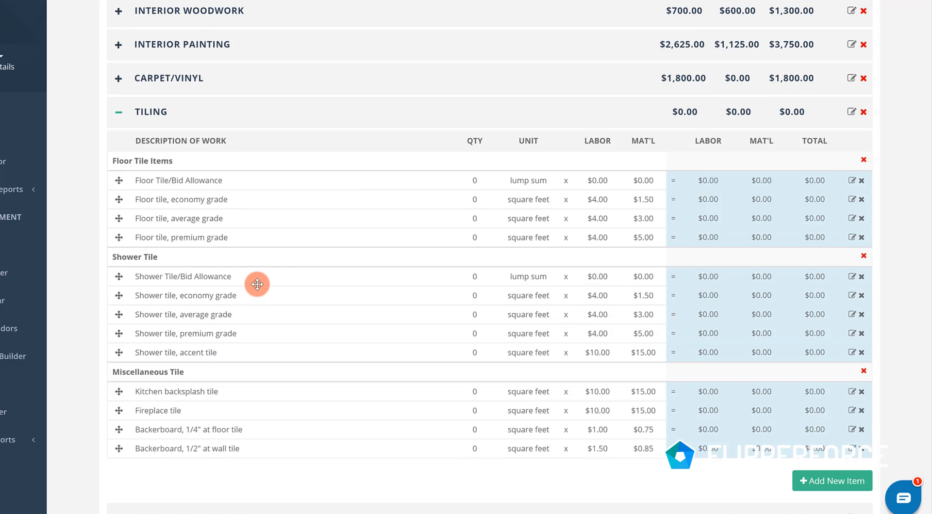
pyautogui.scroll(6, 257, 284)
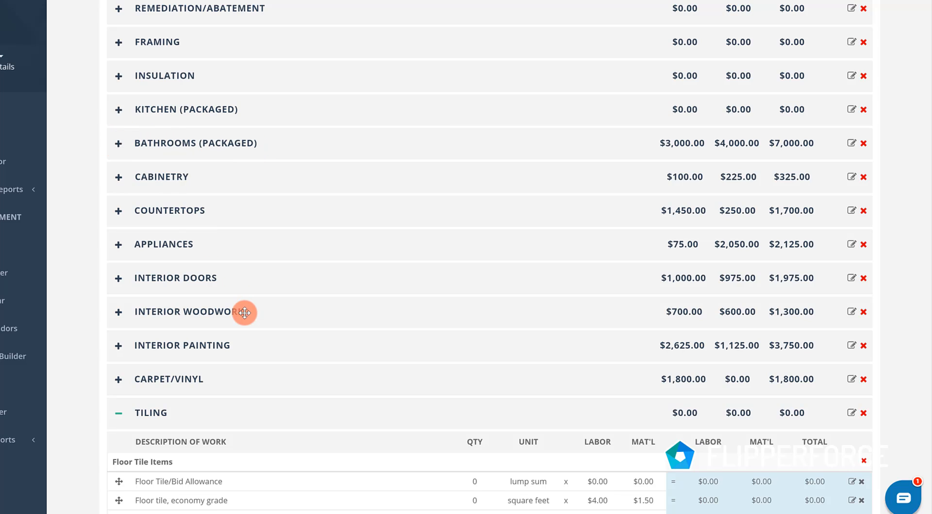
pyautogui.scroll(-4, 245, 321)
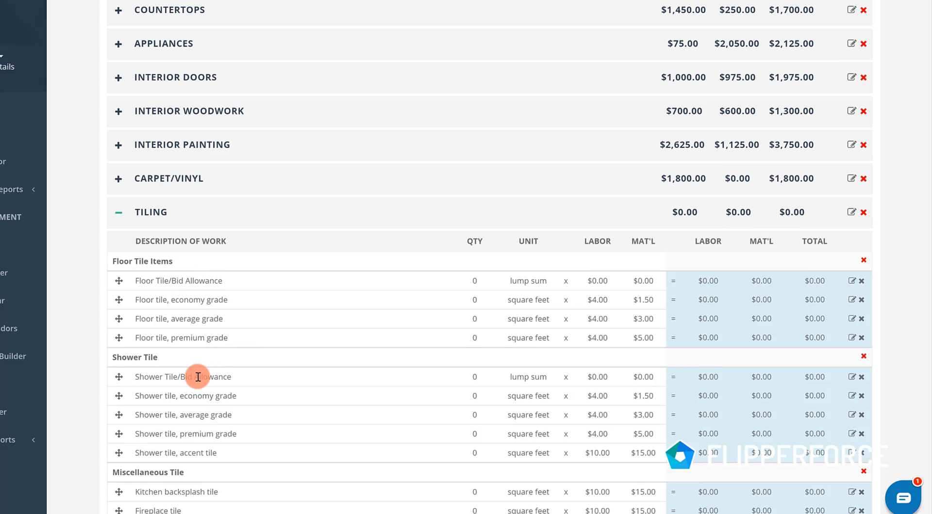
pyautogui.scroll(-2, 199, 374)
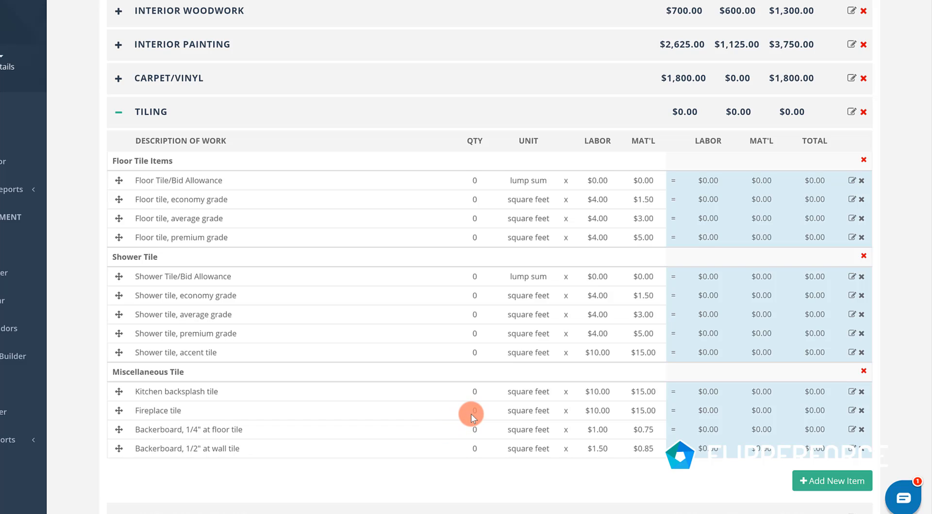
pyautogui.click(474, 386)
pyautogui.write('25')
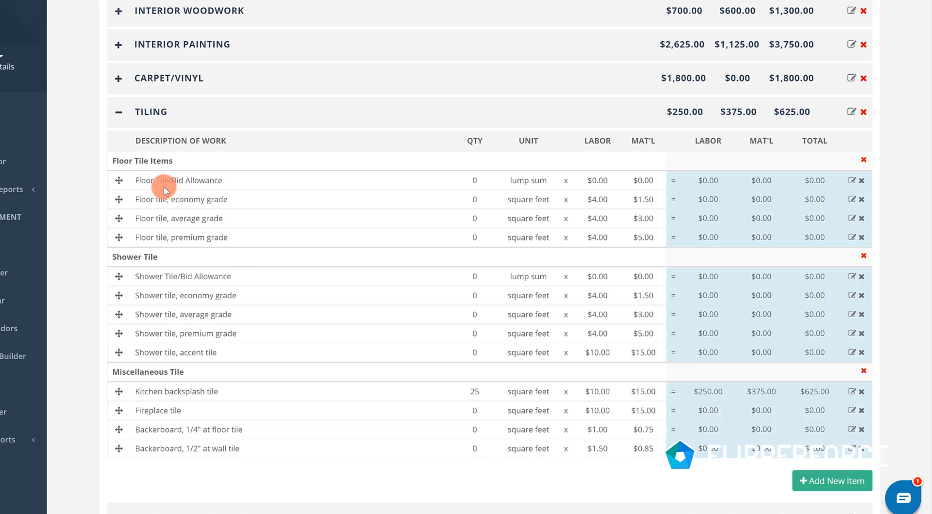
pyautogui.click(120, 115)
pyautogui.scroll(2, 204, 121)
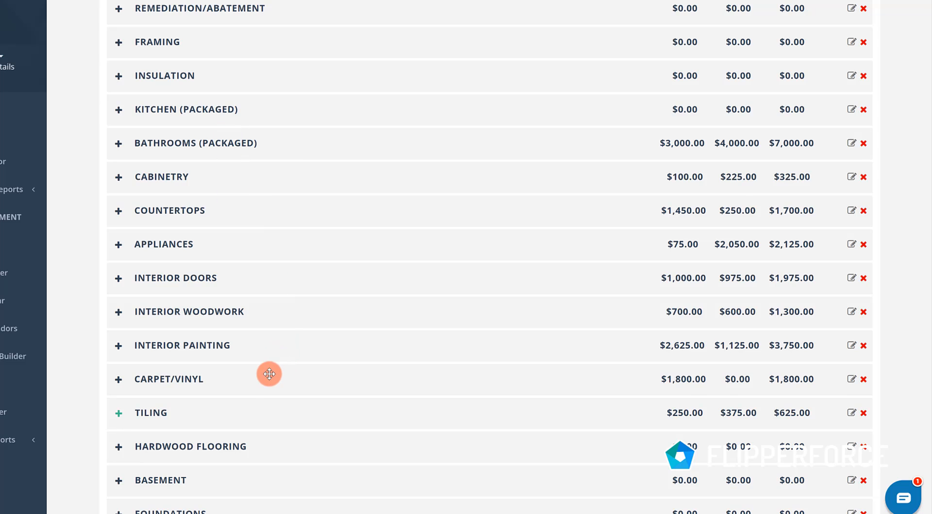
# - In Hardwood Flooring, enter a quantity of 300 square feet for average grade hardwood flooring
pyautogui.scroll(-2, 219, 384)
pyautogui.click(118, 347)
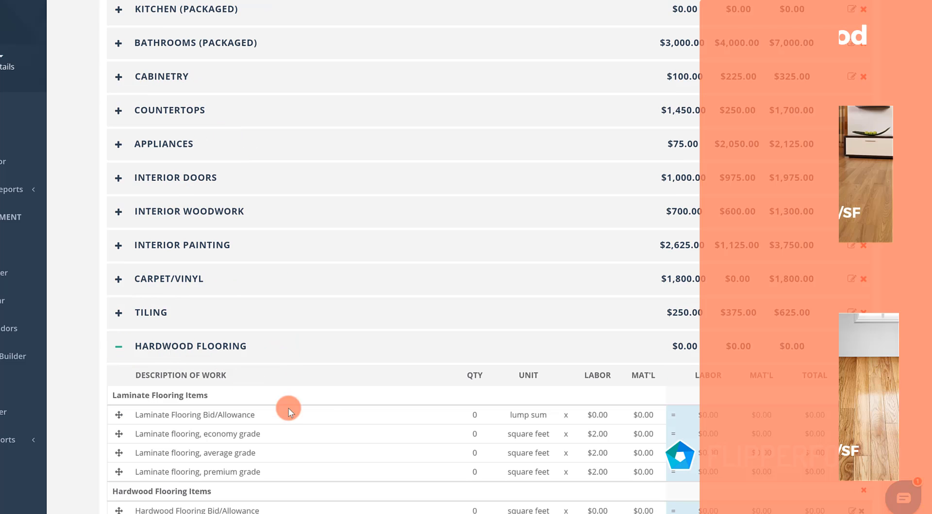
pyautogui.scroll(-2, 342, 416)
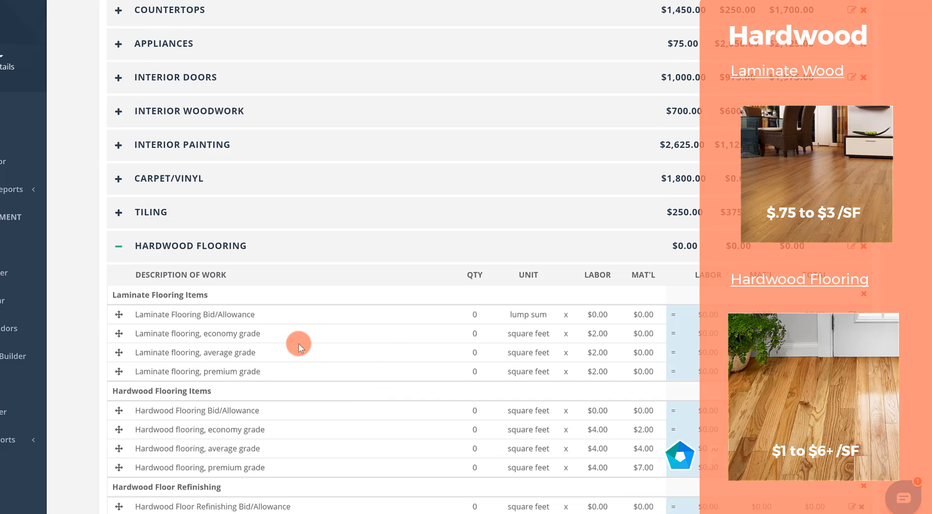
pyautogui.scroll(-2, 301, 348)
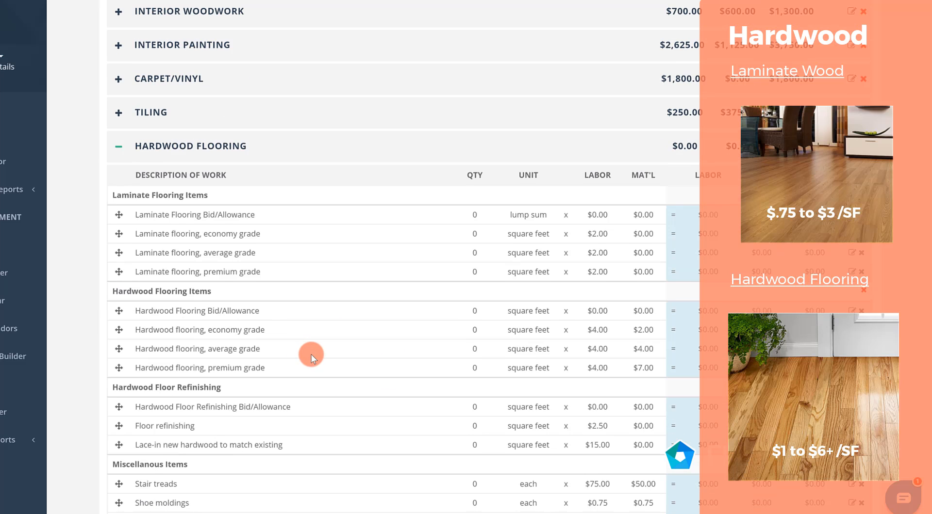
pyautogui.click(475, 348)
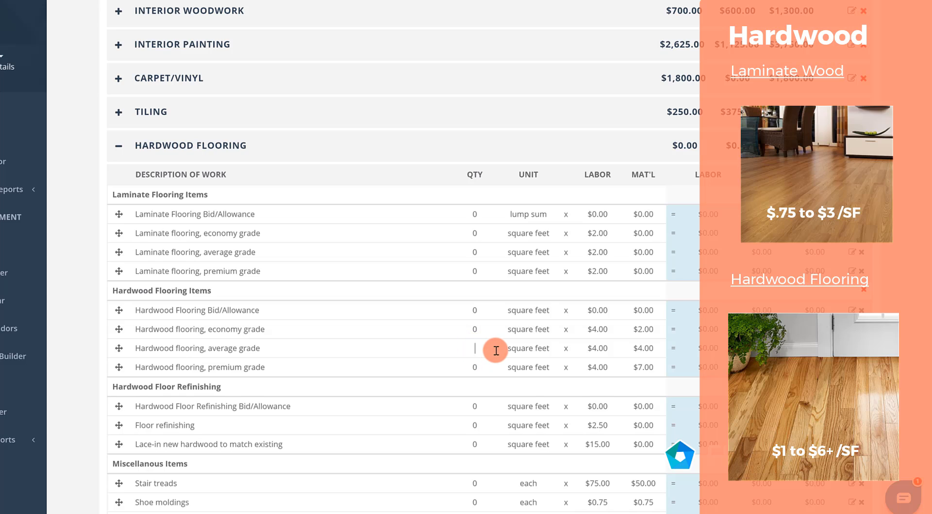
pyautogui.write('300')
pyautogui.click(537, 390)
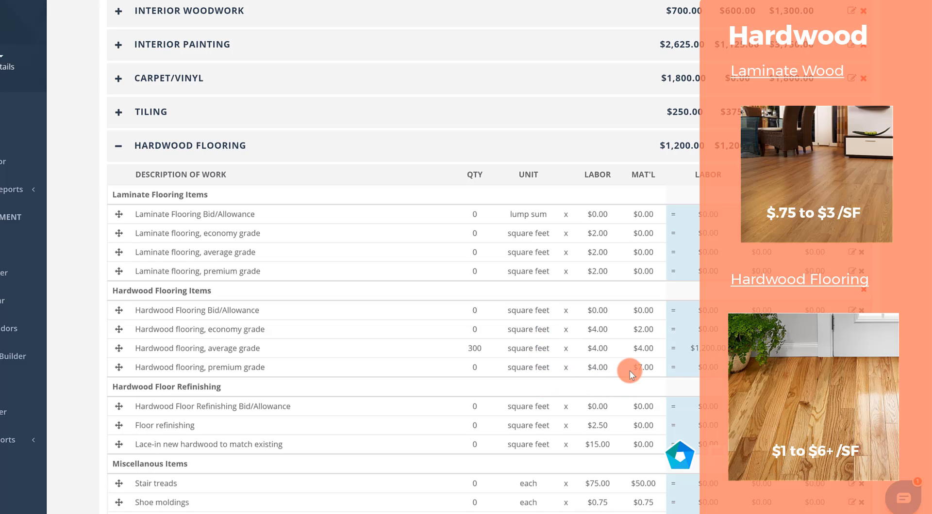
# - Set the average grade hardwood flooring's material price to $3.00, and collapse the Hardwood Flooring category
pyautogui.click(644, 350)
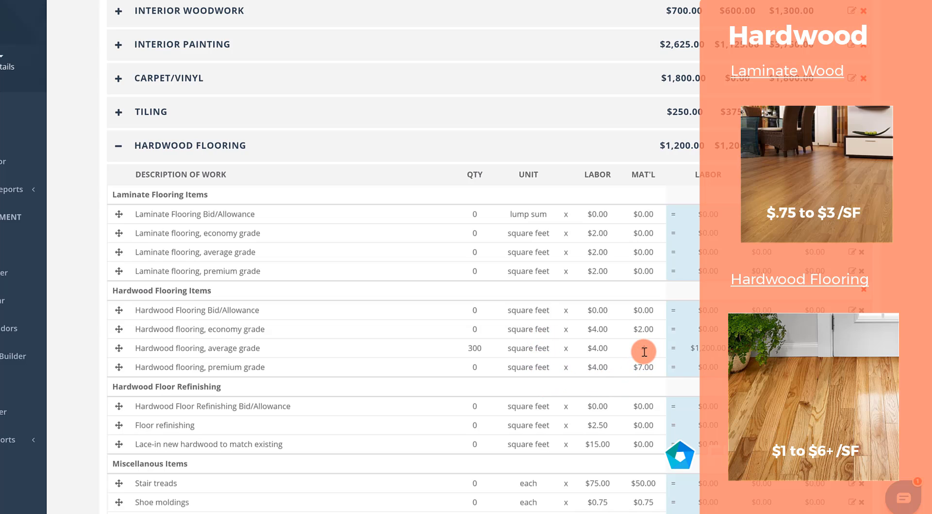
pyautogui.write('3')
pyautogui.click(639, 382)
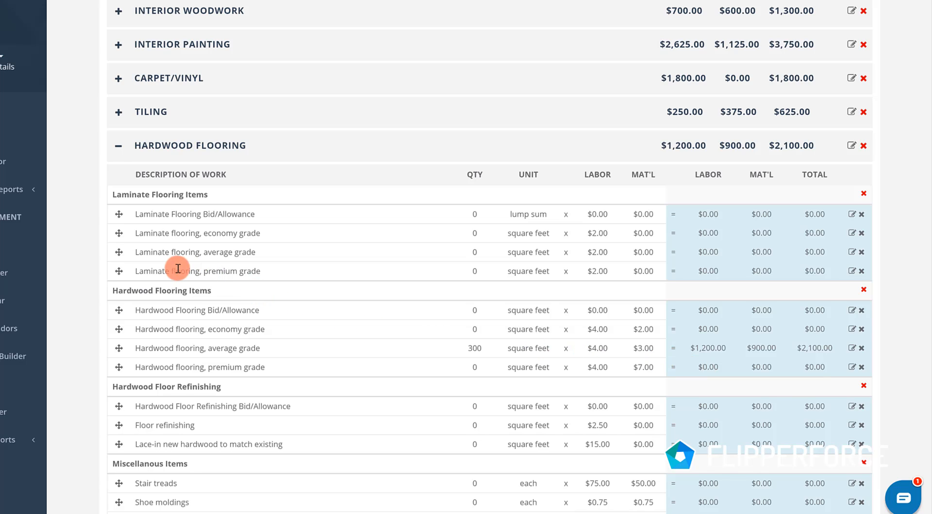
pyautogui.click(118, 147)
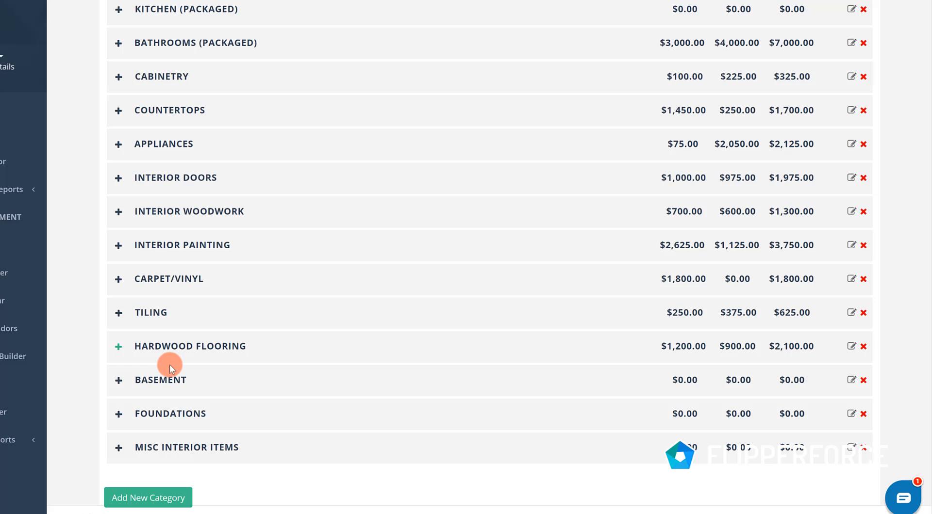
pyautogui.click(118, 447)
pyautogui.scroll(-2, 120, 457)
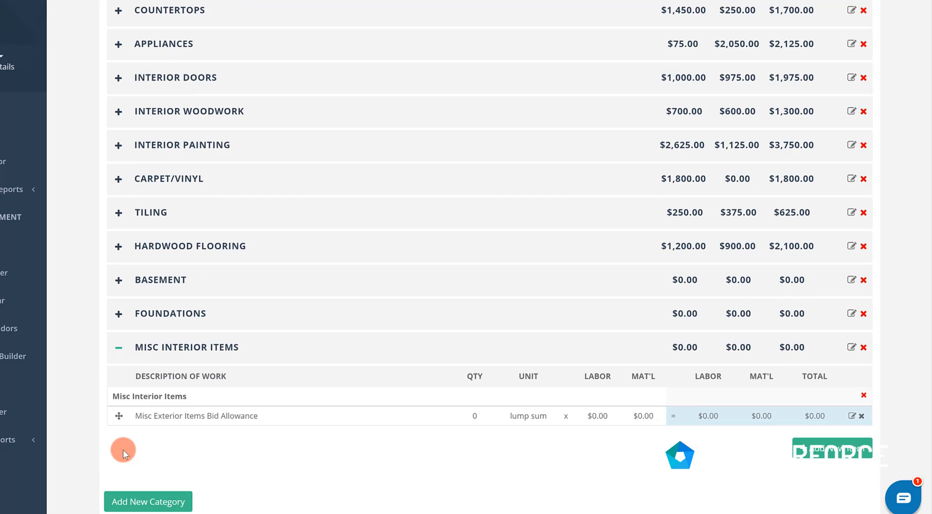
pyautogui.click(120, 334)
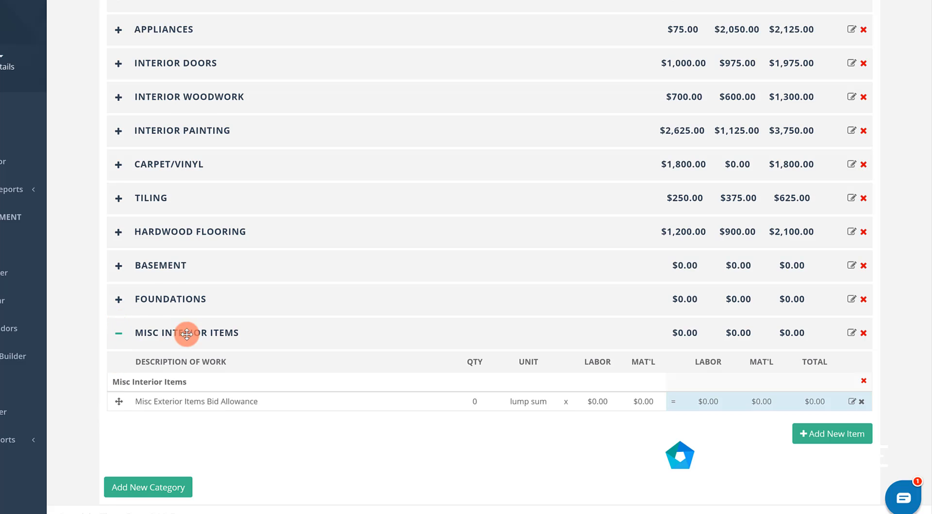
pyautogui.scroll(6, 247, 333)
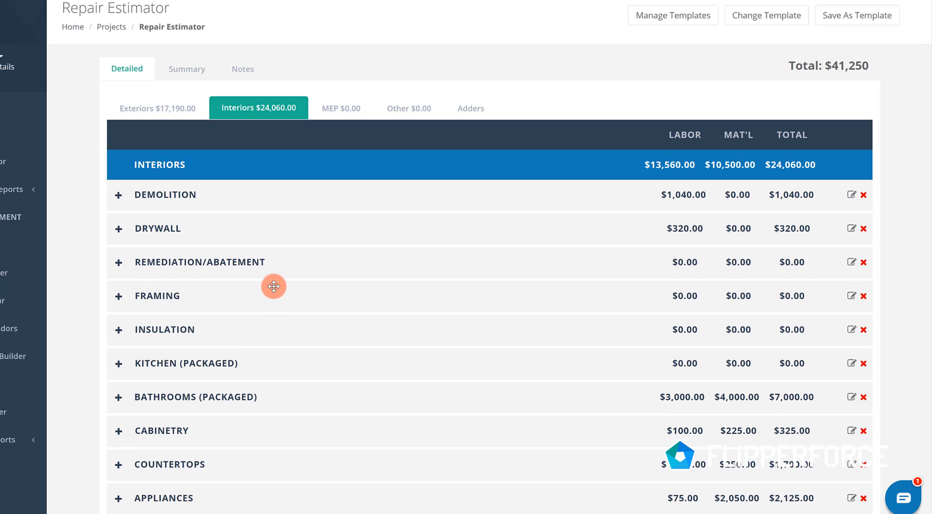
# - In the MEP section's Plumbing category, enter a quantity of 1 each for the kitchen faucet fixture and the garbage disposal
pyautogui.click(362, 115)
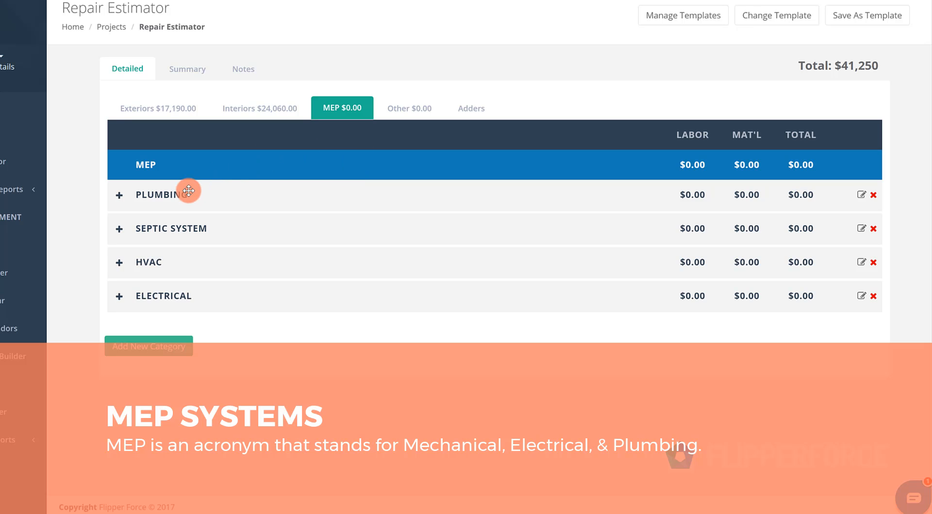
pyautogui.click(124, 199)
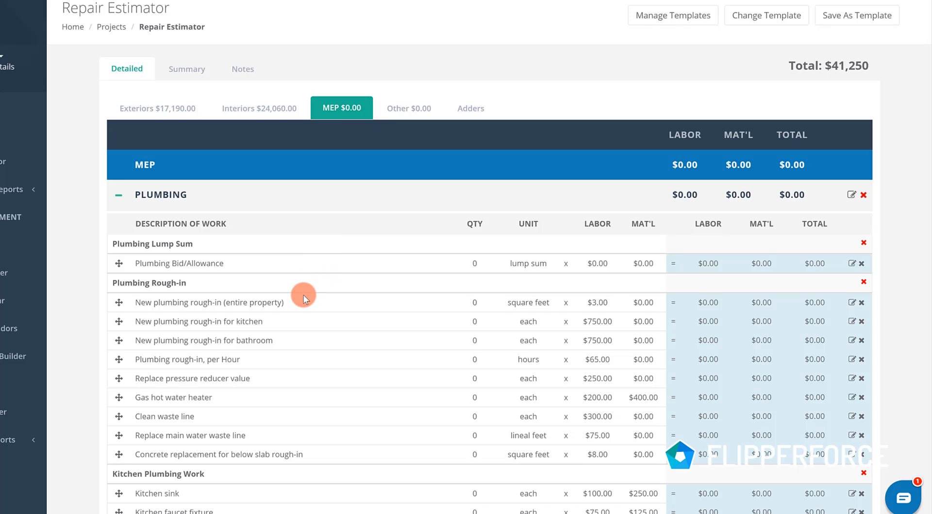
pyautogui.scroll(-2, 304, 286)
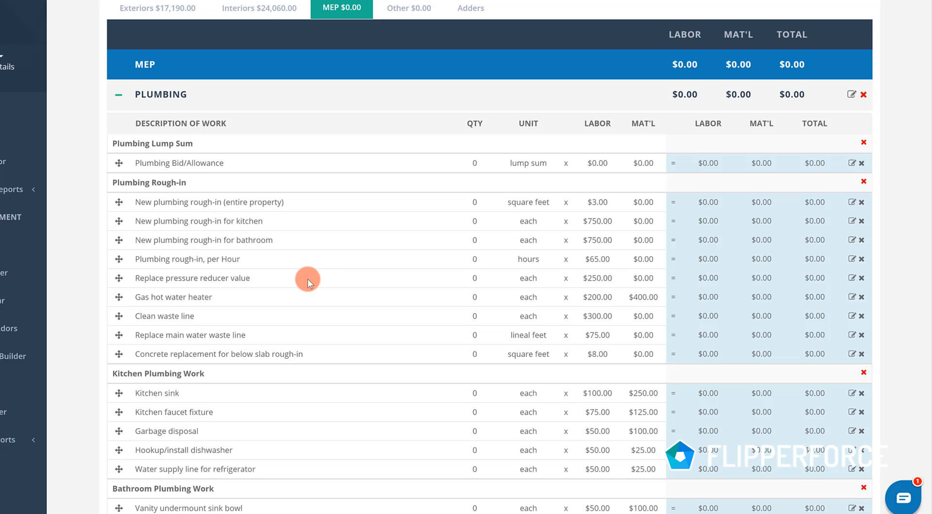
pyautogui.scroll(-2, 307, 279)
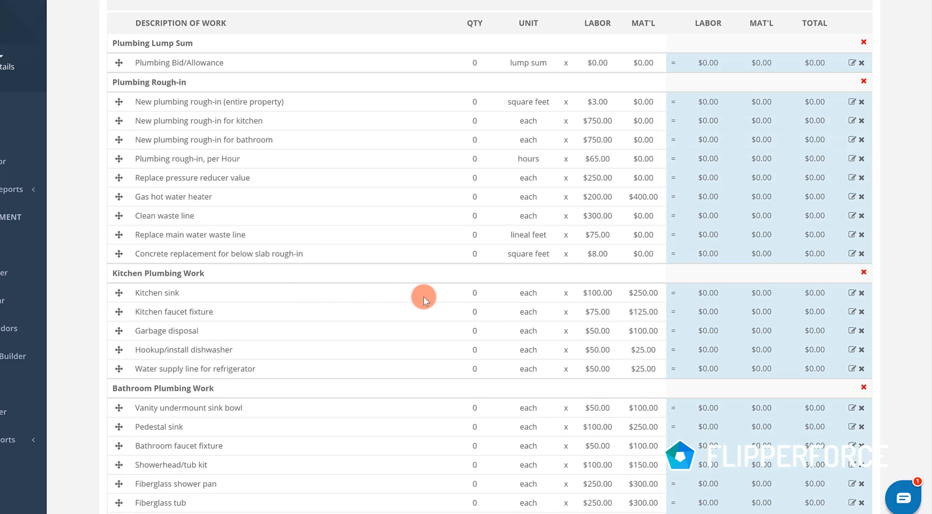
pyautogui.click(475, 330)
pyautogui.write('1')
# - Enter a quantity of 1 each for the dishwasher hookup and the refrigerator water supply line, and collapse the Plumbing category
pyautogui.click(477, 354)
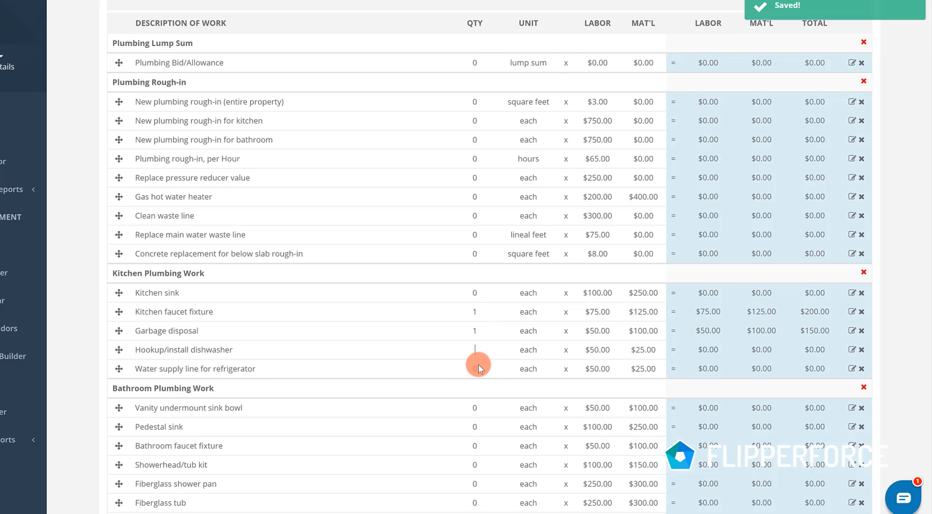
pyautogui.write('1')
pyautogui.click(474, 367)
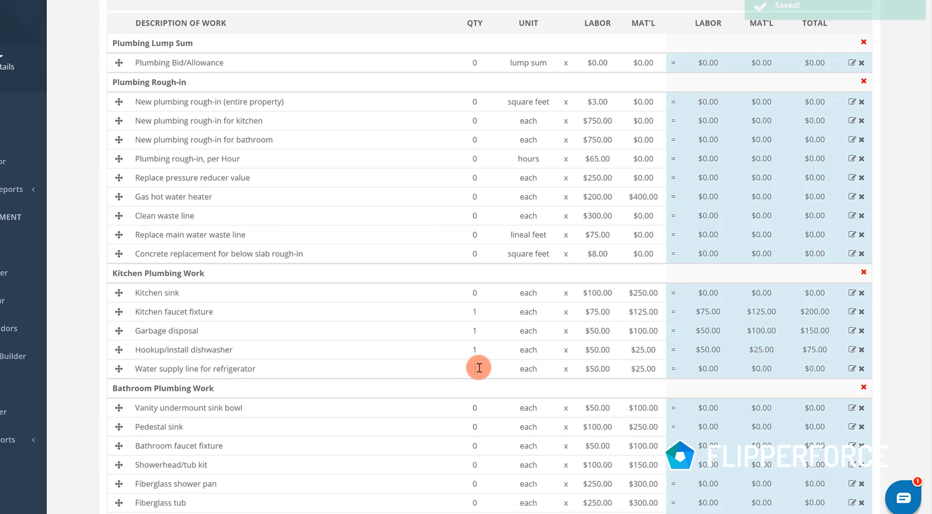
pyautogui.write('1')
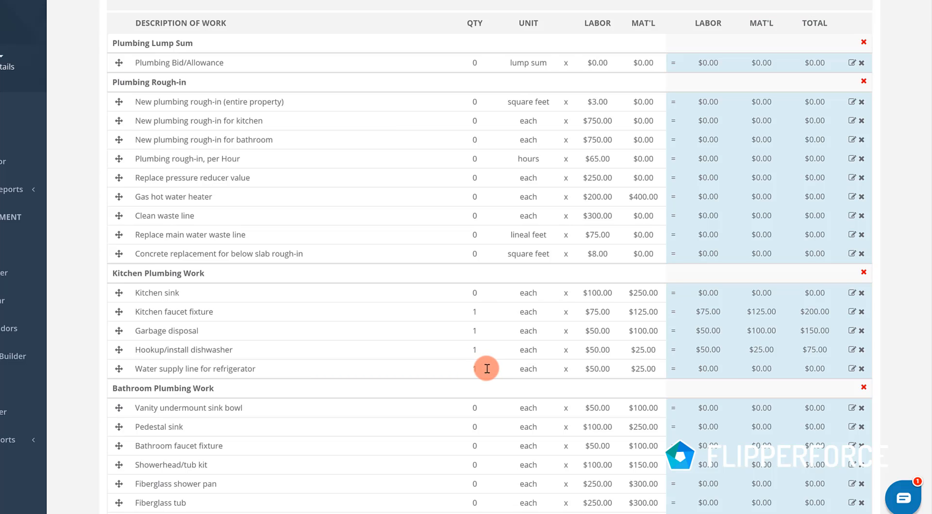
pyautogui.click(441, 385)
pyautogui.scroll(-2, 462, 340)
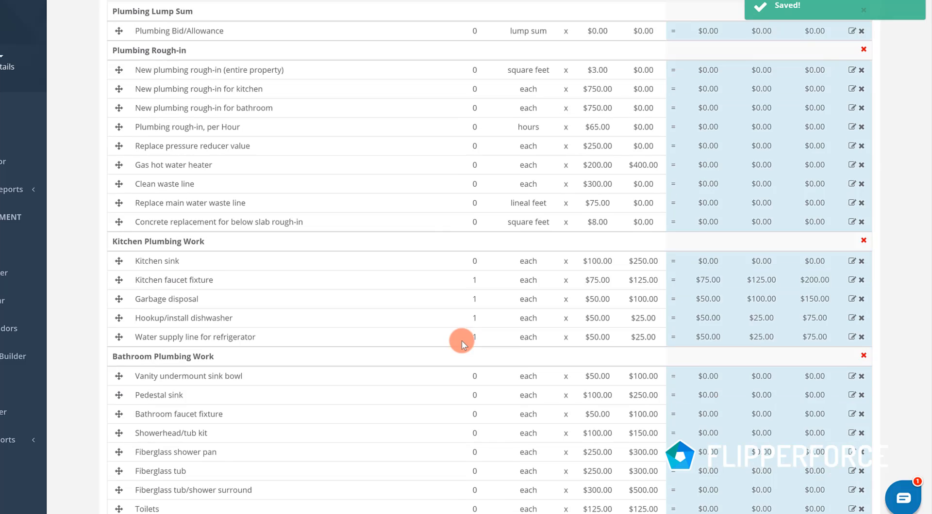
pyautogui.scroll(-2, 246, 311)
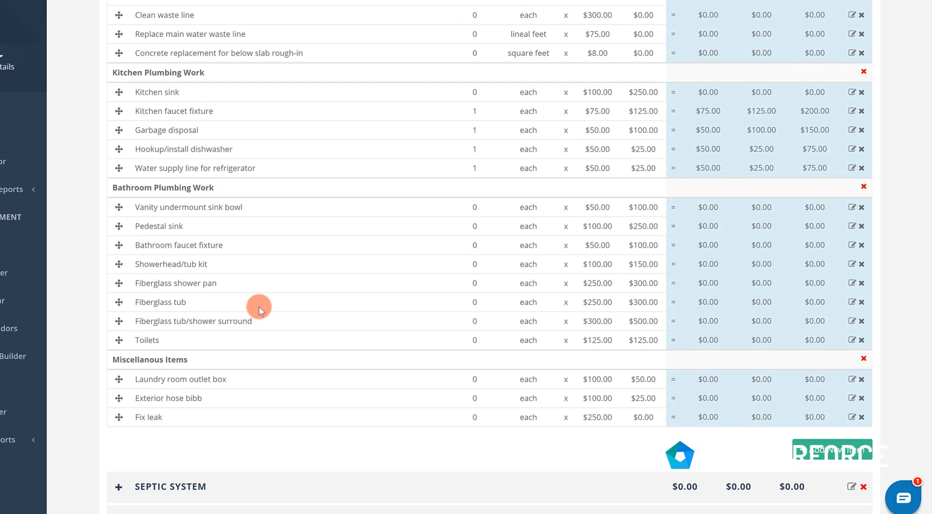
pyautogui.scroll(8, 308, 287)
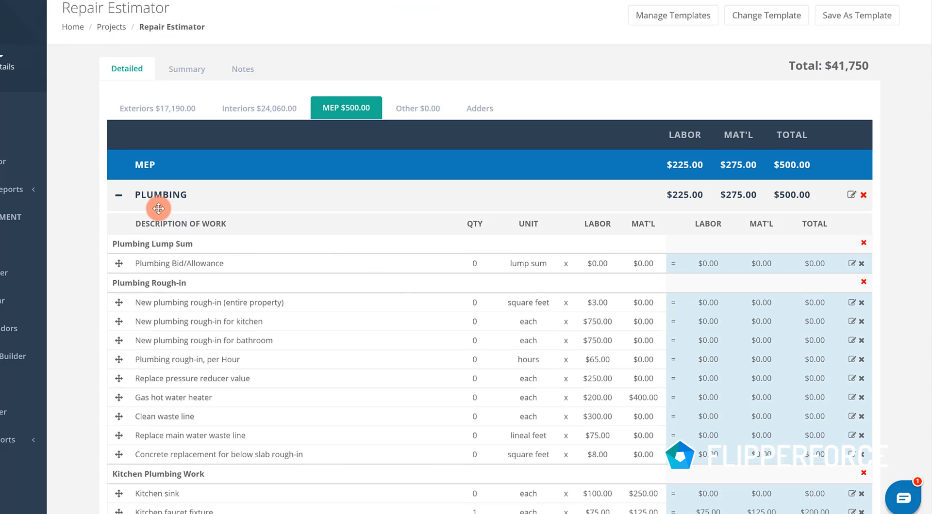
pyautogui.click(118, 199)
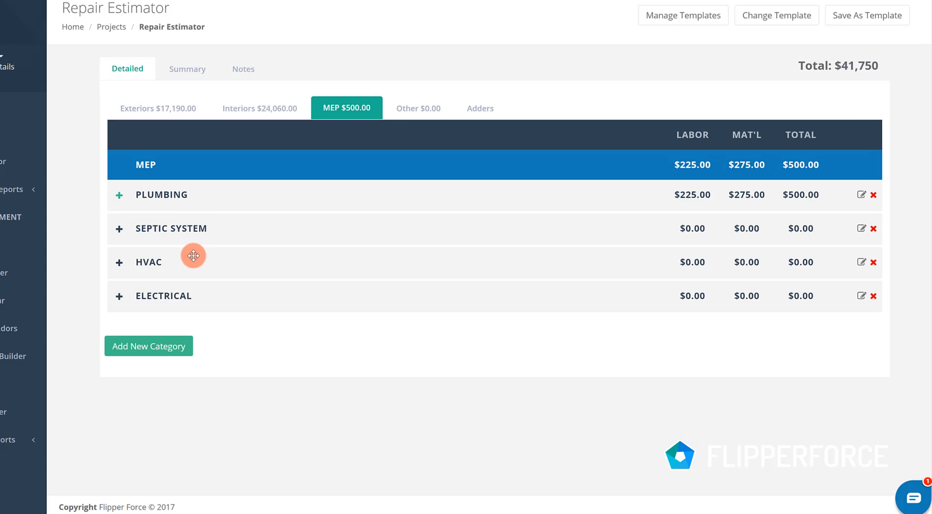
# - In HVAC, enter a quantity of 1 each for the equipment tune-up/service call and the programmable thermostat
pyautogui.click(118, 263)
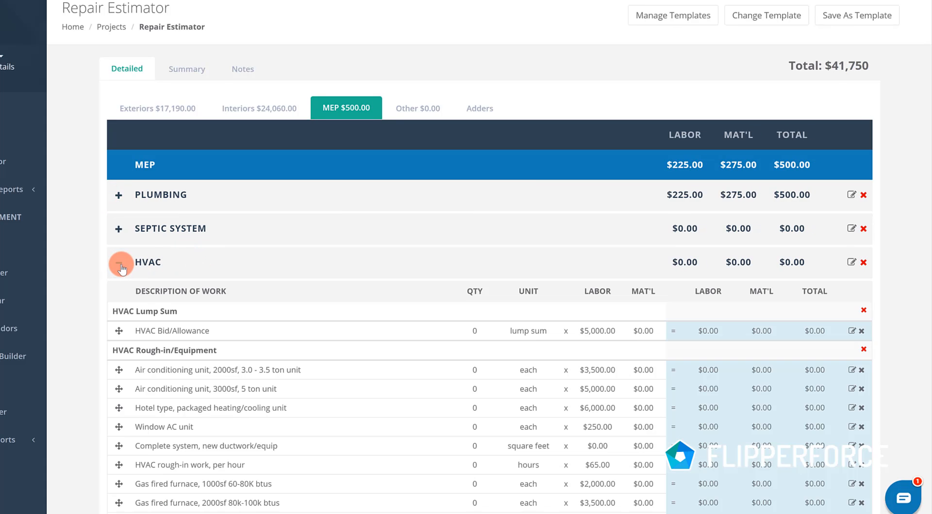
pyautogui.scroll(-2, 365, 361)
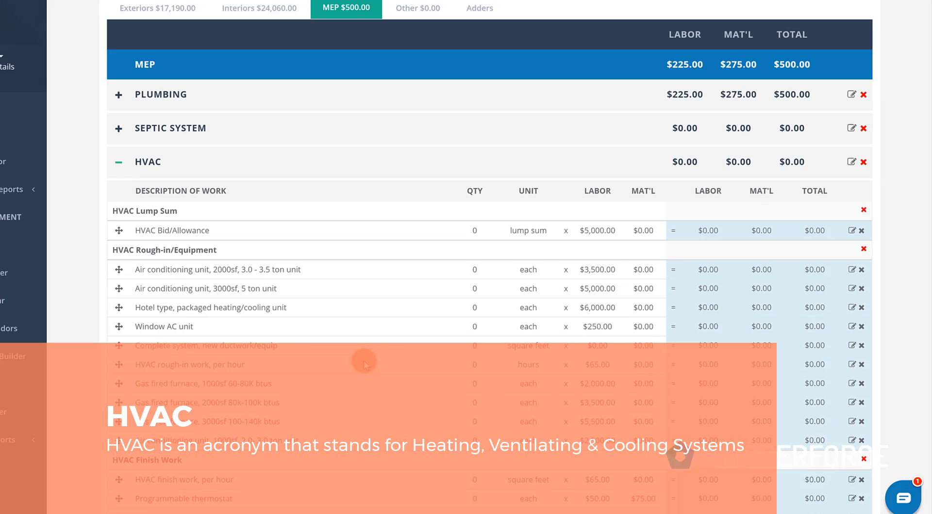
pyautogui.scroll(-2, 377, 361)
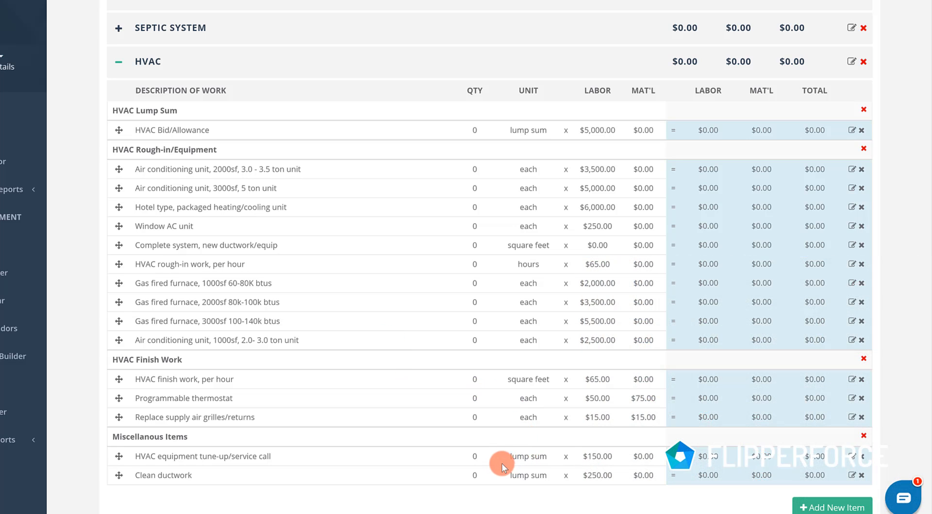
pyautogui.click(476, 459)
pyautogui.write('1')
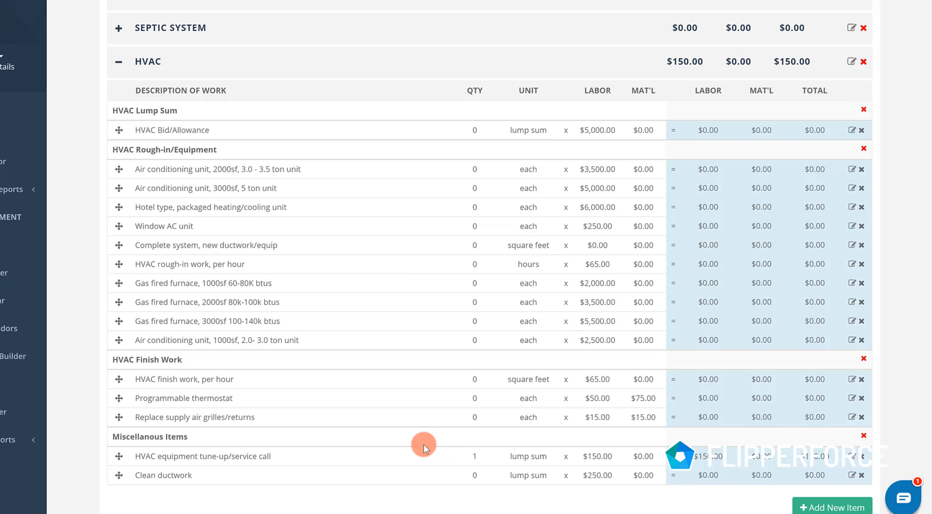
pyautogui.click(473, 403)
pyautogui.write('1')
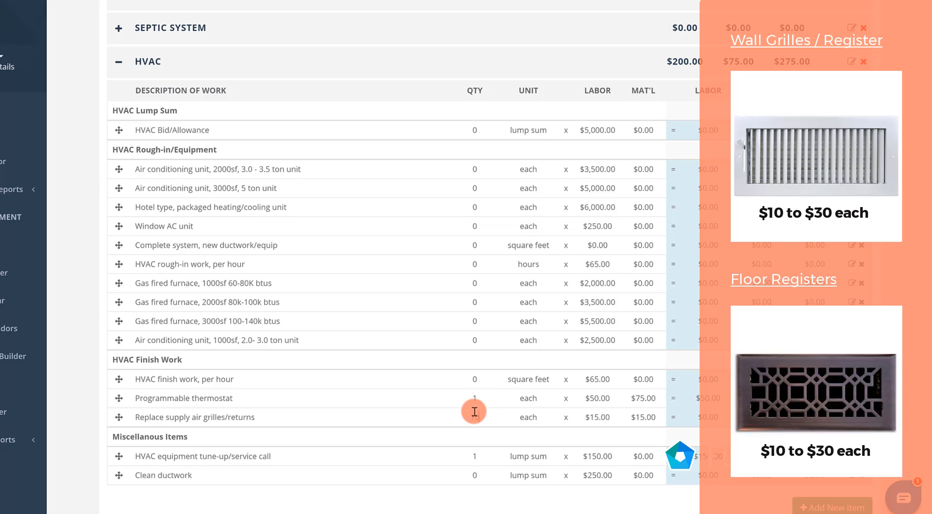
# - Enter a quantity of 10 for replacing the supply air grilles/returns, and collapse the HVAC category
pyautogui.write('0')
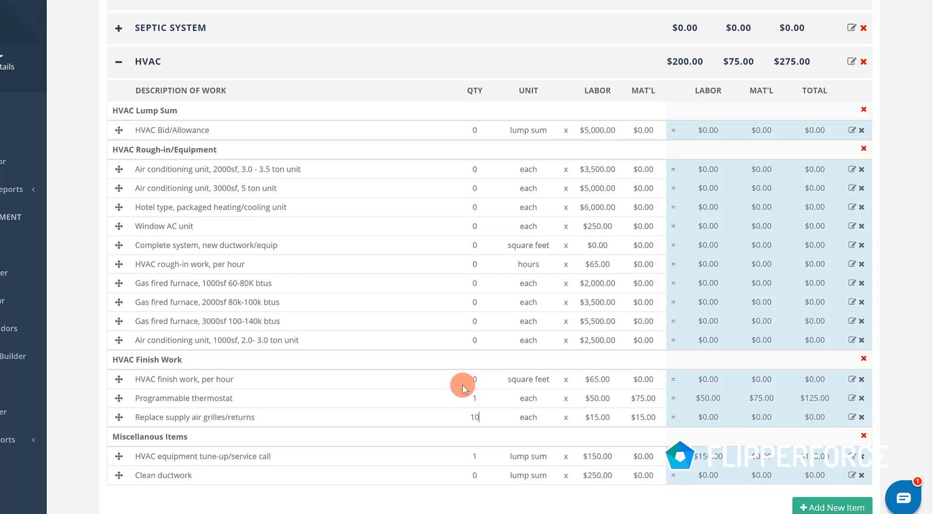
pyautogui.click(485, 435)
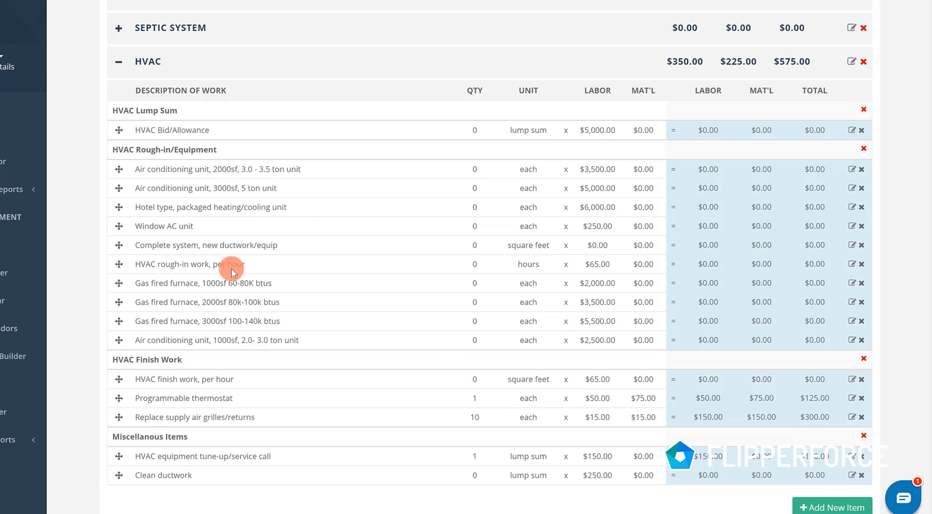
pyautogui.click(119, 63)
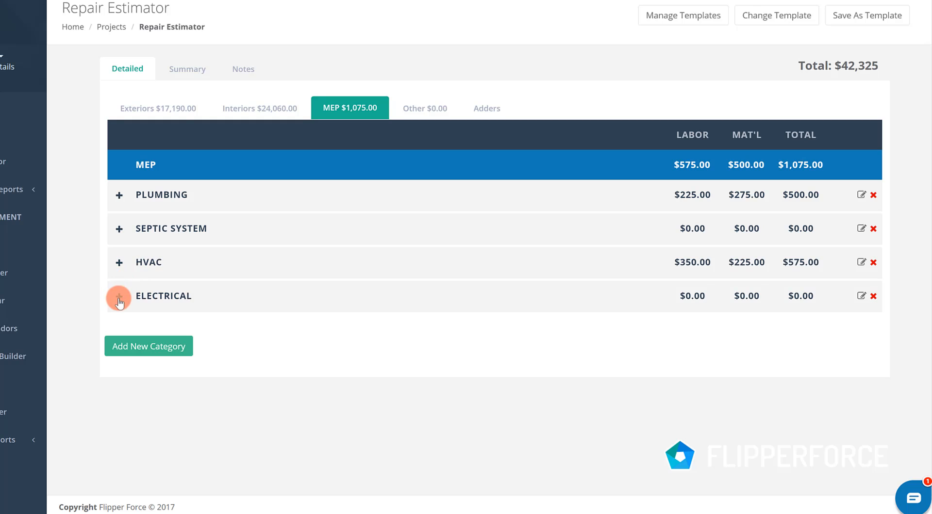
# - In the Electrical category, enter a quantity of 1500 square feet for the new electrical panel and wiring throughout
pyautogui.click(152, 299)
pyautogui.scroll(-4, 563, 333)
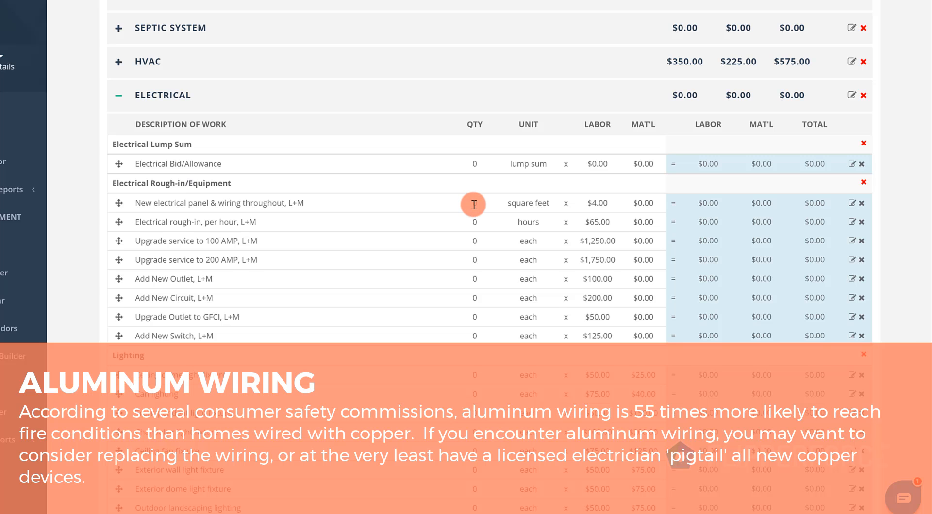
pyautogui.click(473, 205)
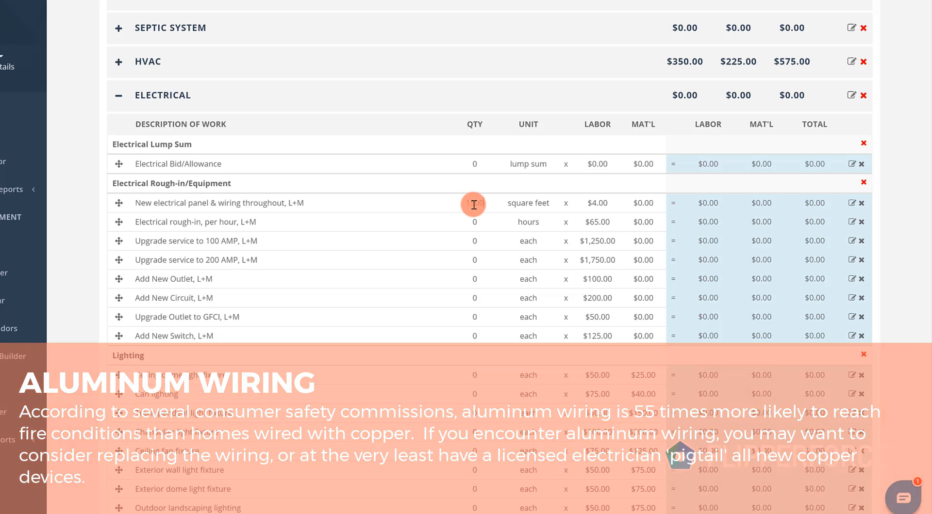
pyautogui.write('1500')
# - Set the labor price of the new electrical panel and wiring throughout to $3.00 per square foot
pyautogui.click(592, 206)
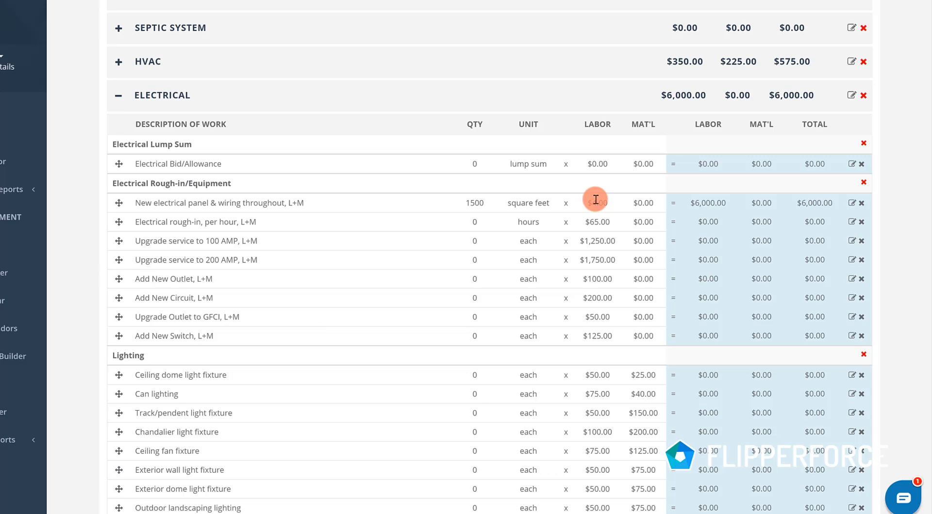
pyautogui.click(597, 201)
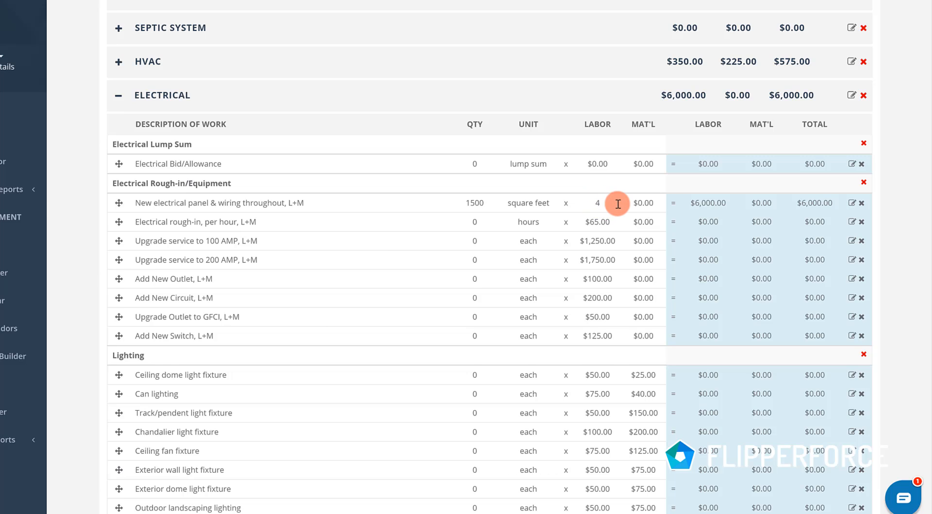
pyautogui.press('BackSpace')
pyautogui.write('3')
pyautogui.press('Return')
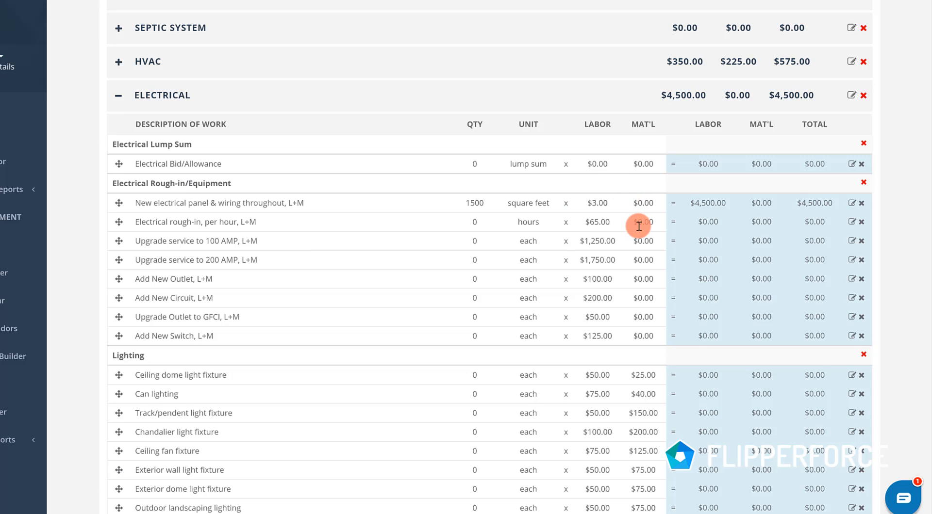
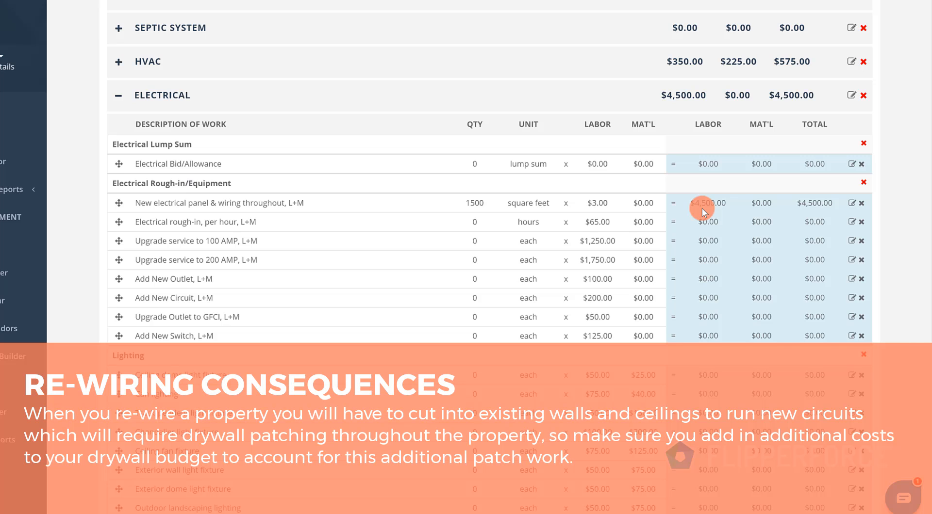
# - Collapse Electrical and, in the Interiors Drywall category, set the Drywall Bid/Allowance quantity to 16 hours, then collapse Drywall
pyautogui.click(118, 95)
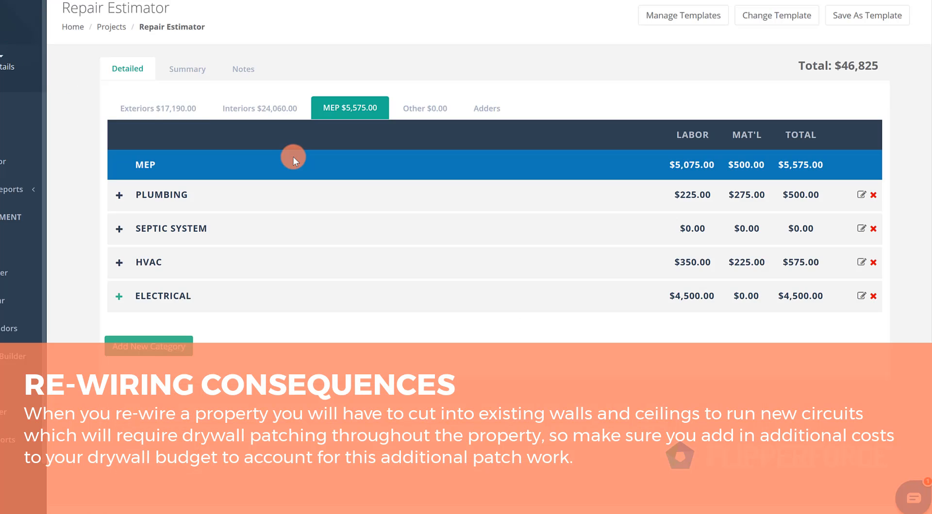
pyautogui.click(187, 110)
pyautogui.click(260, 108)
pyautogui.scroll(-2, 118, 349)
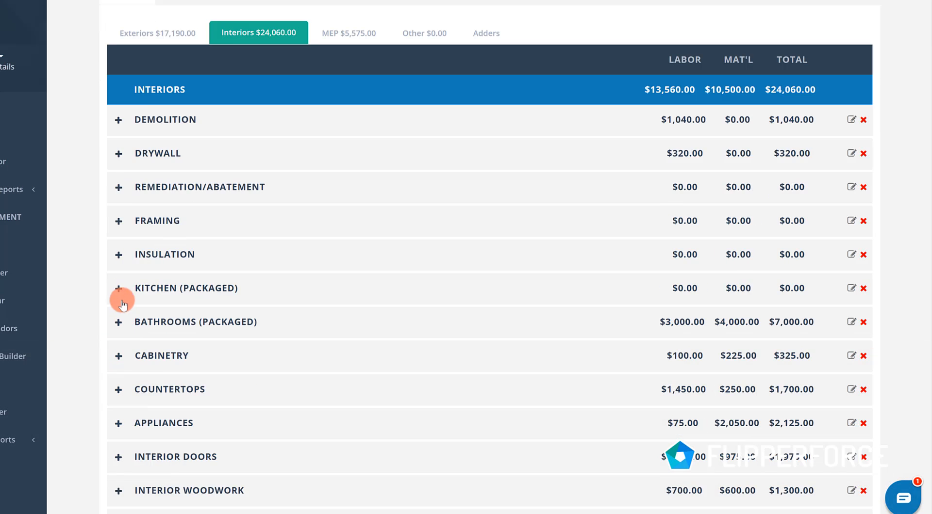
pyautogui.click(119, 129)
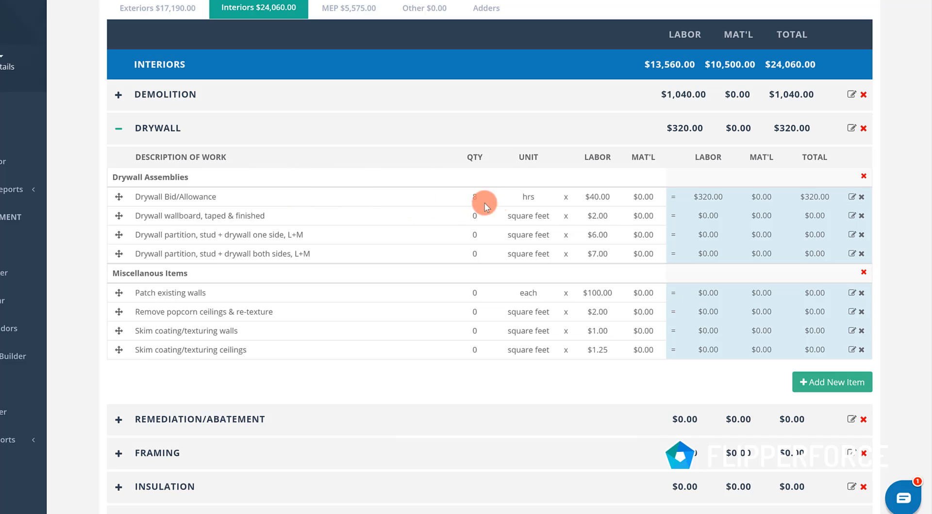
pyautogui.click(465, 179)
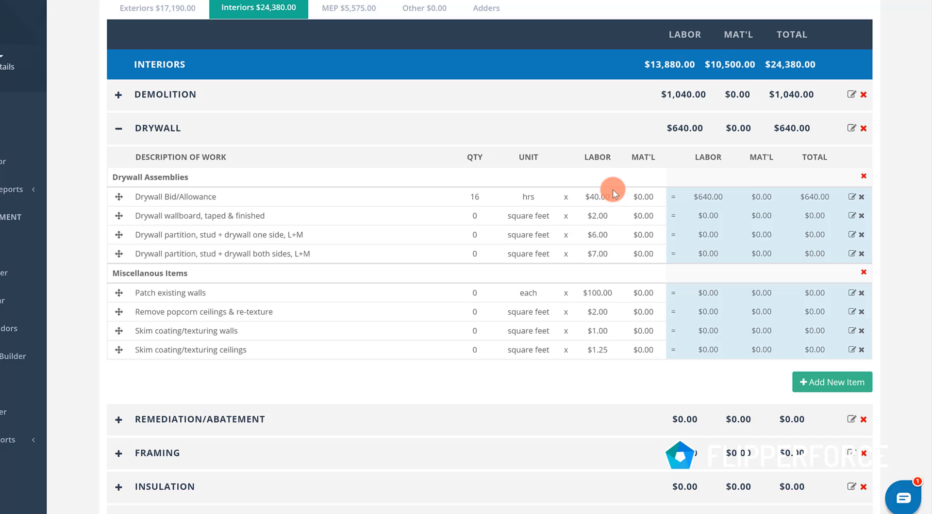
pyautogui.click(119, 131)
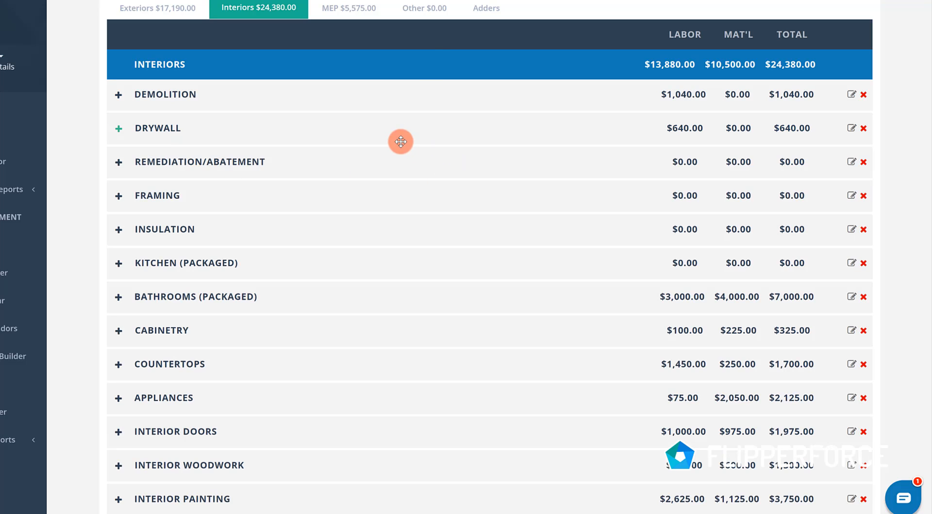
# - In the MEP Electrical category's Lighting items, enter a quantity of 5 for ceiling dome light fixtures and 1 for the chandelier fixture
pyautogui.scroll(1, 351, 51)
pyautogui.scroll(4, 352, 51)
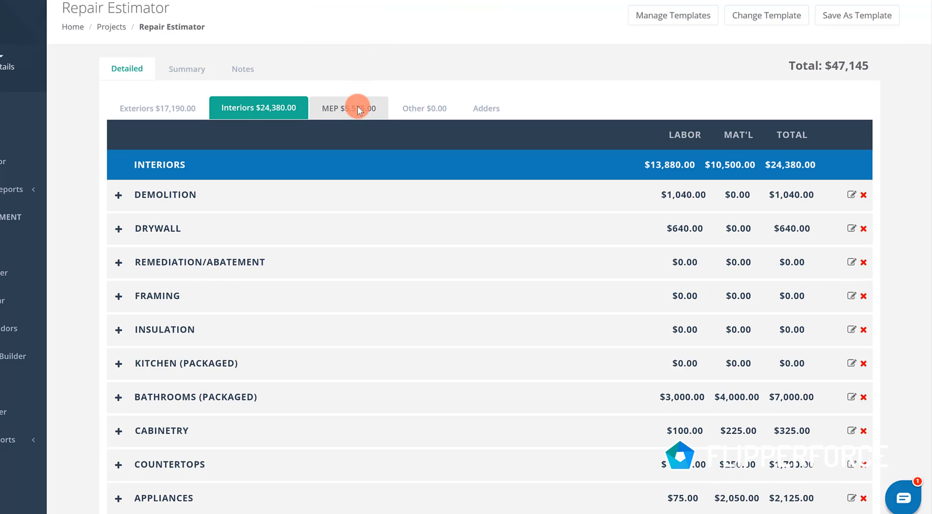
pyautogui.click(364, 108)
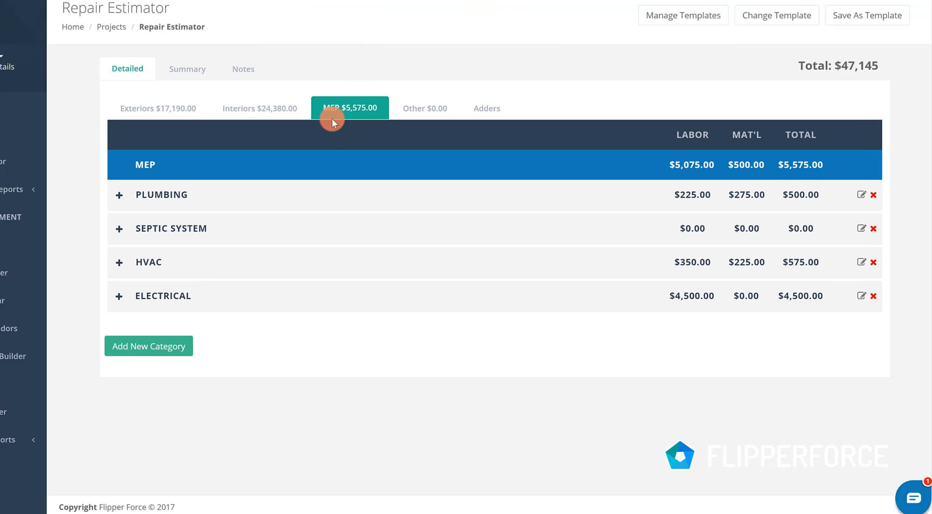
pyautogui.click(119, 298)
pyautogui.scroll(-4, 209, 298)
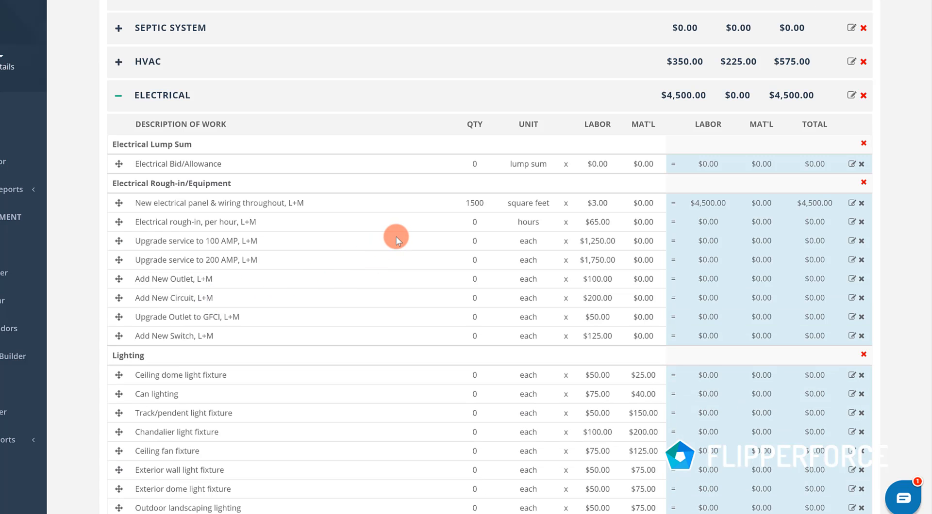
pyautogui.scroll(-2, 396, 237)
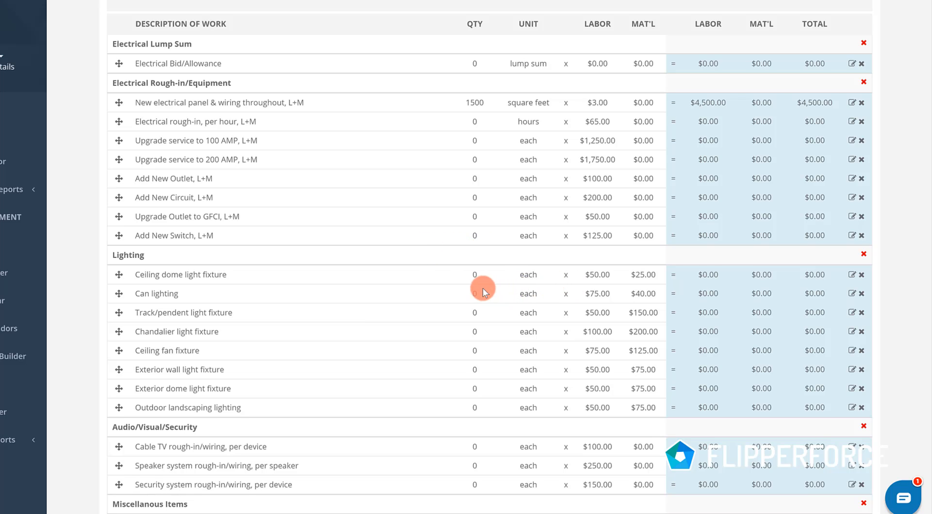
pyautogui.click(479, 276)
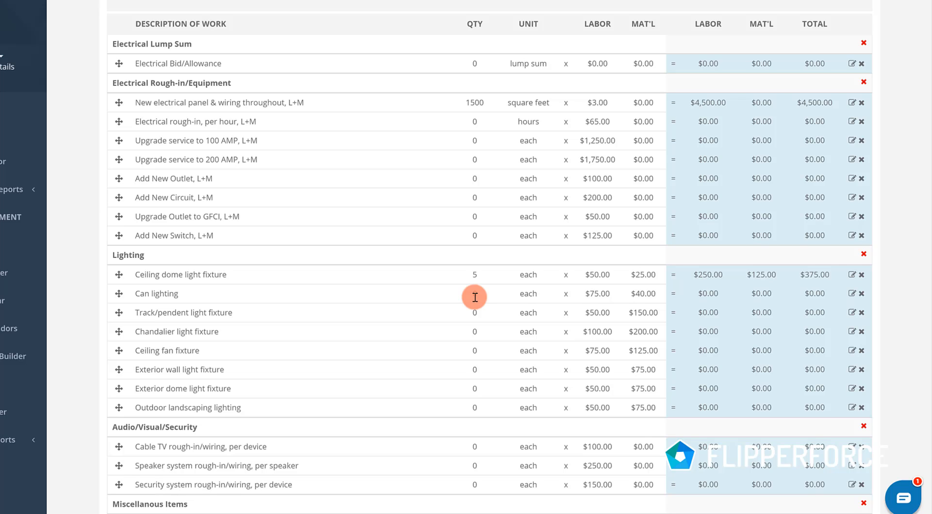
pyautogui.click(480, 333)
pyautogui.write('1')
# - Enter a quantity of 4 for the ceiling fan fixtures and 2 for the exterior wall light fixtures
pyautogui.click(474, 350)
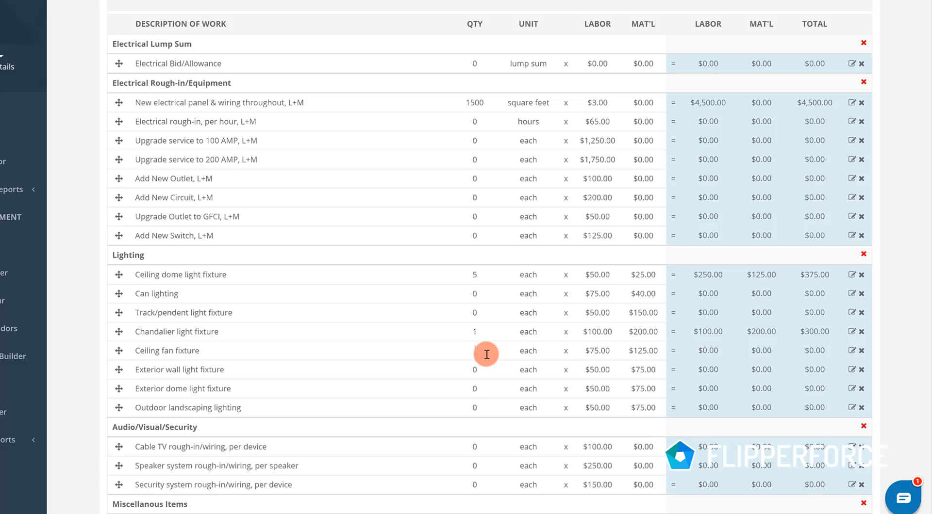
pyautogui.write('4')
pyautogui.click(475, 375)
pyautogui.write('2')
pyautogui.press('Return')
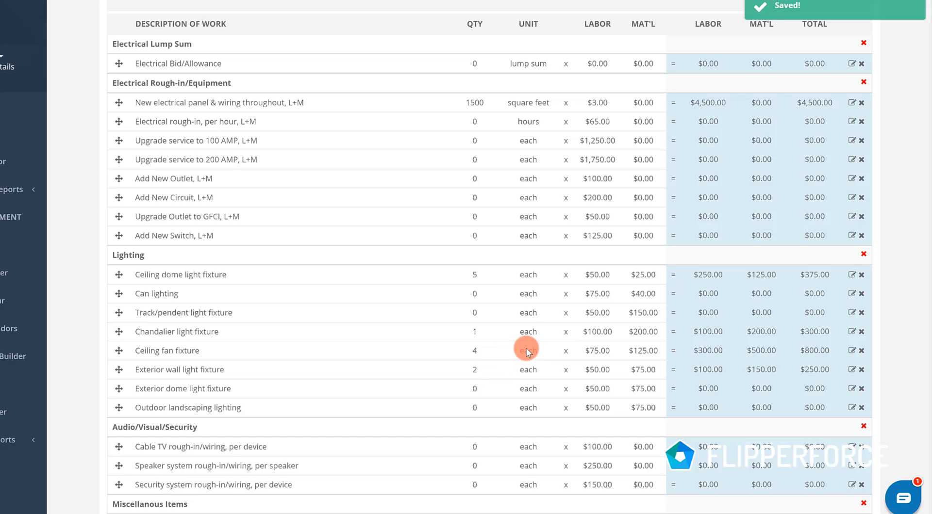
# - Set the labor price to $0 for the ceiling dome, can lighting and track/pendent light fixtures
pyautogui.click(597, 275)
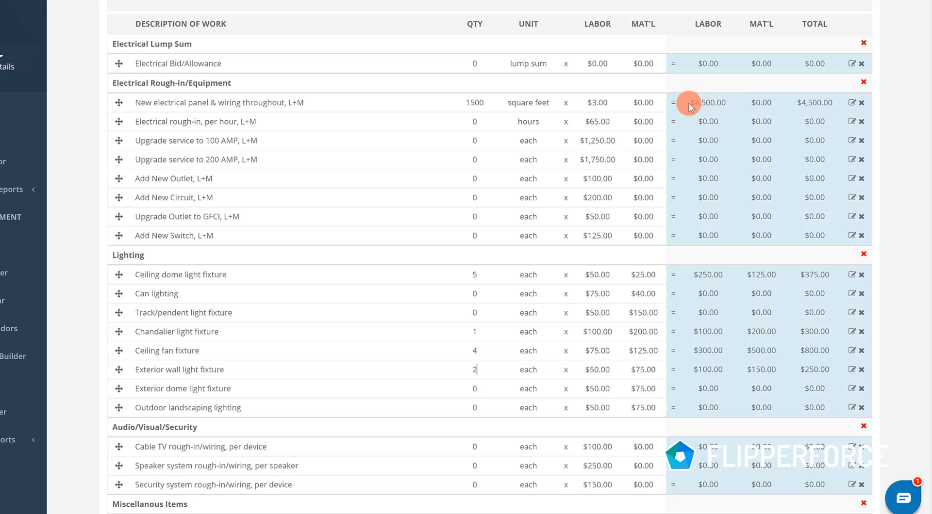
pyautogui.click(603, 276)
pyautogui.press('BackSpace')
pyautogui.press('BackSpace')
pyautogui.write('0')
pyautogui.click(598, 294)
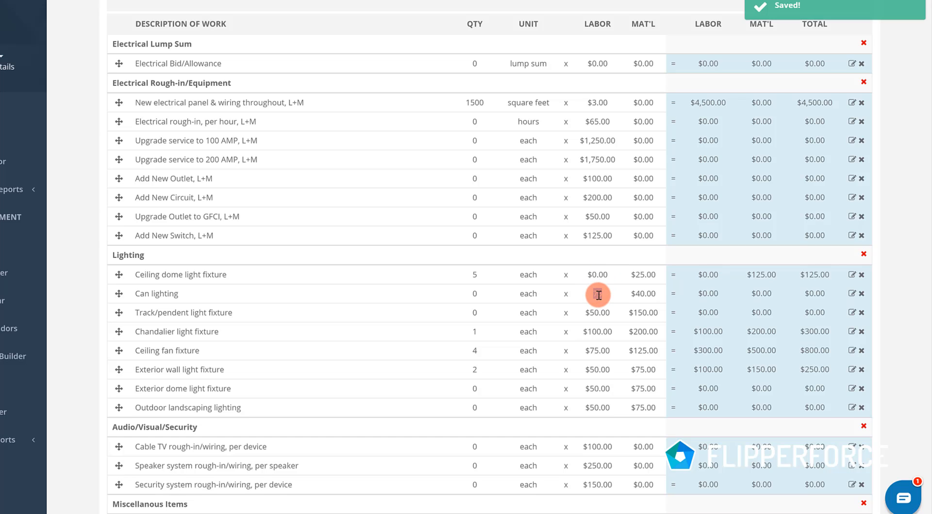
pyautogui.click(598, 312)
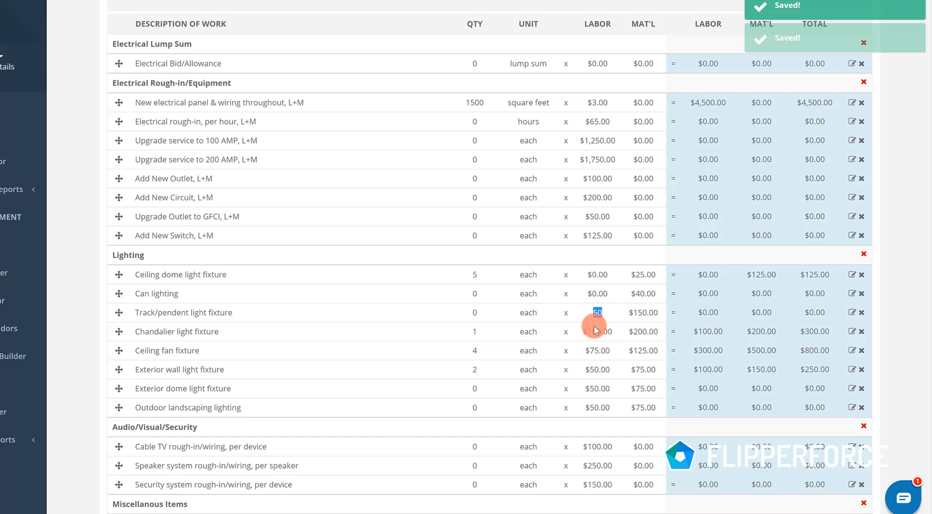
# - Set the labor price to $0 for the chandelier, ceiling fan and exterior wall light fixtures, and collapse the Electrical category
pyautogui.click(595, 333)
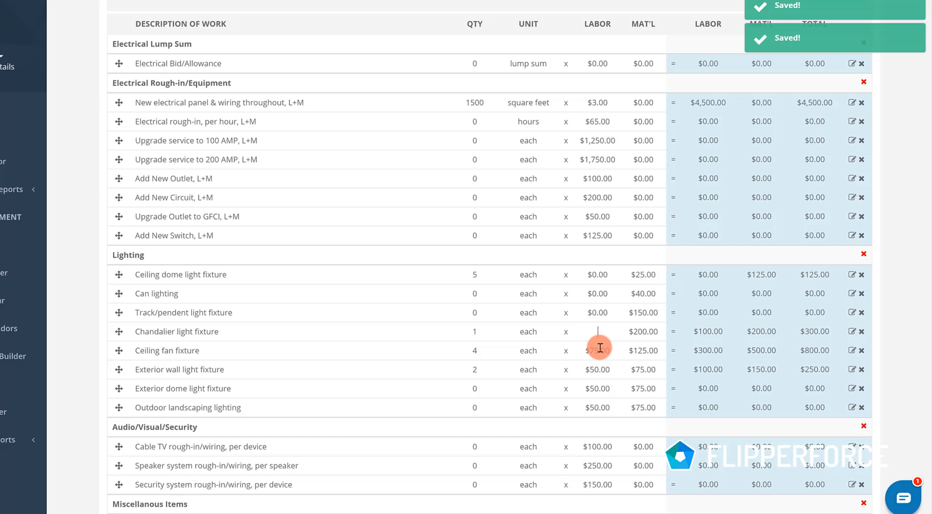
pyautogui.click(598, 350)
pyautogui.click(596, 374)
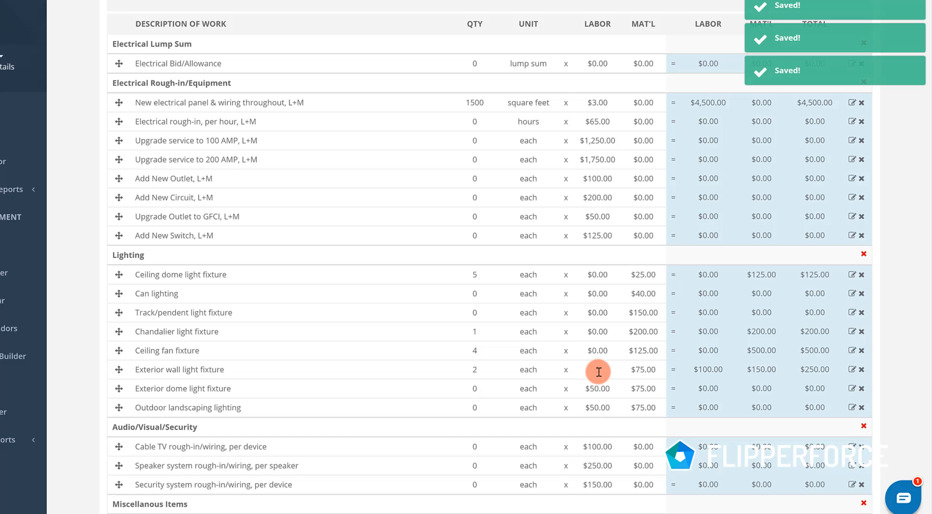
pyautogui.click(560, 423)
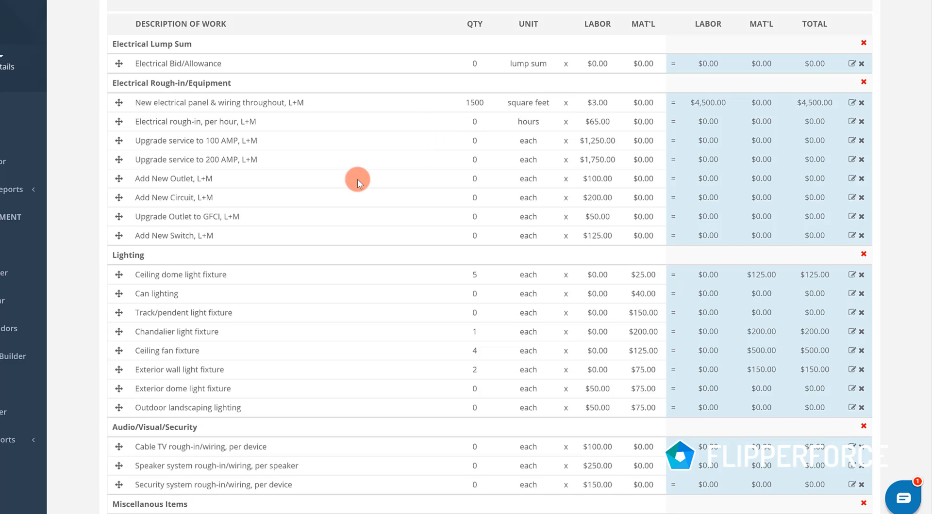
pyautogui.scroll(-2, 304, 172)
pyautogui.scroll(4, 290, 186)
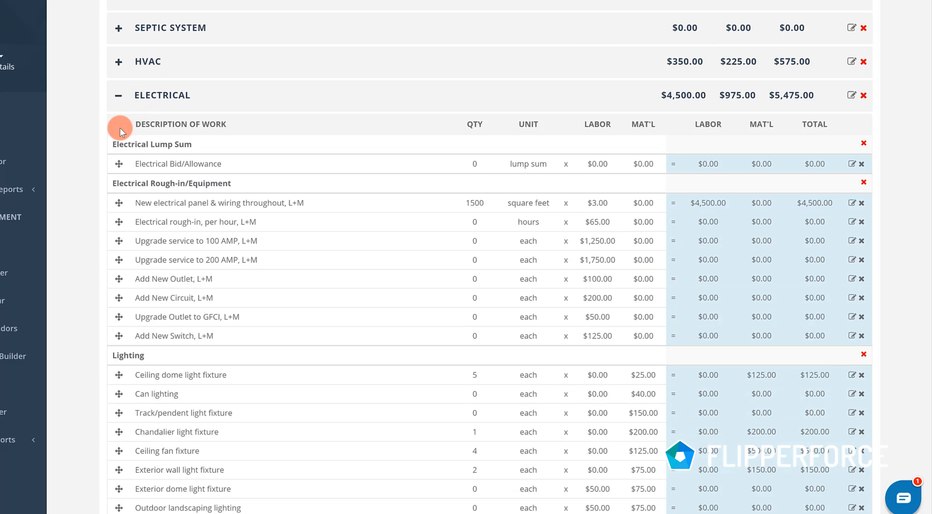
pyautogui.click(119, 95)
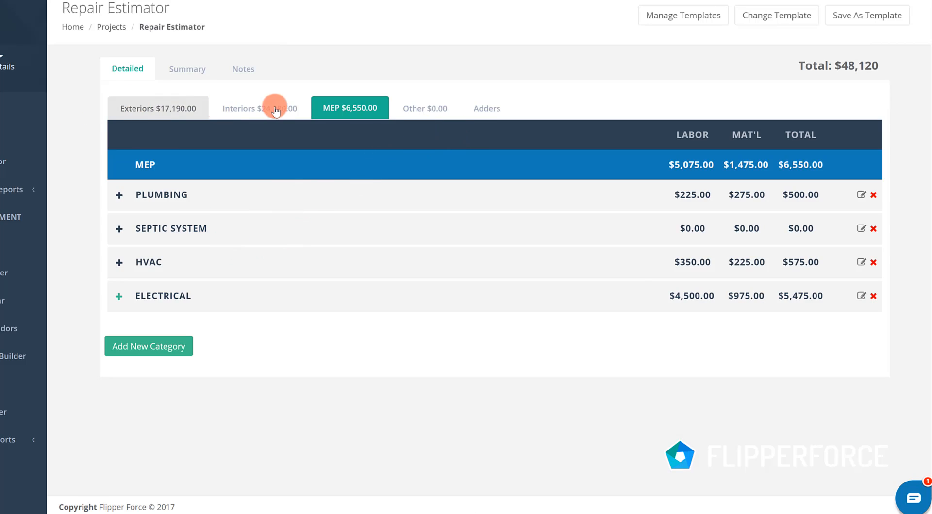
# - Examine the work items under General Conditions, Architectural/Engineering and Building Permits in the Other section, collapsing each category again
pyautogui.click(447, 112)
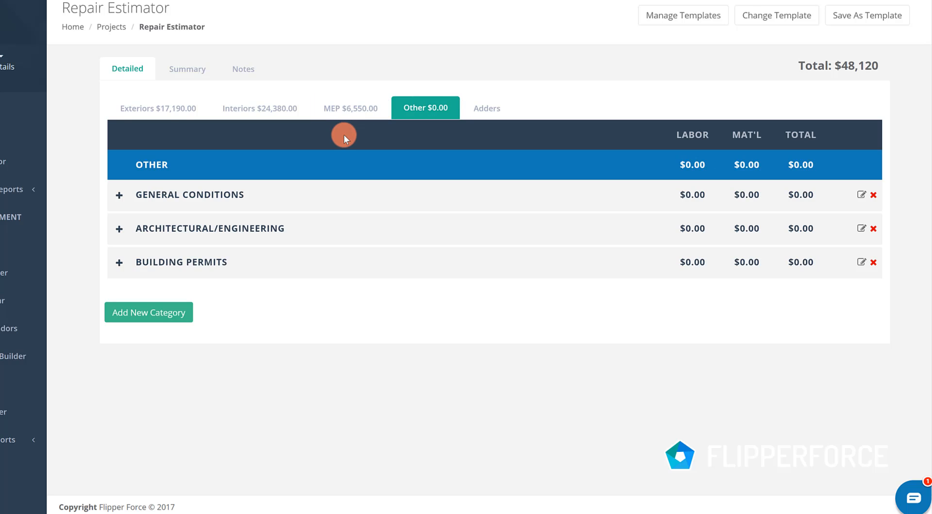
pyautogui.click(120, 195)
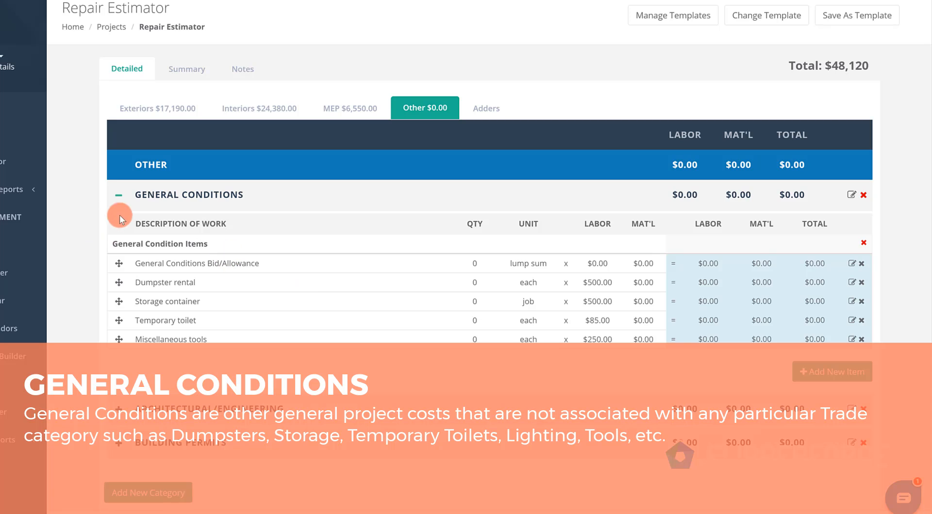
pyautogui.click(119, 195)
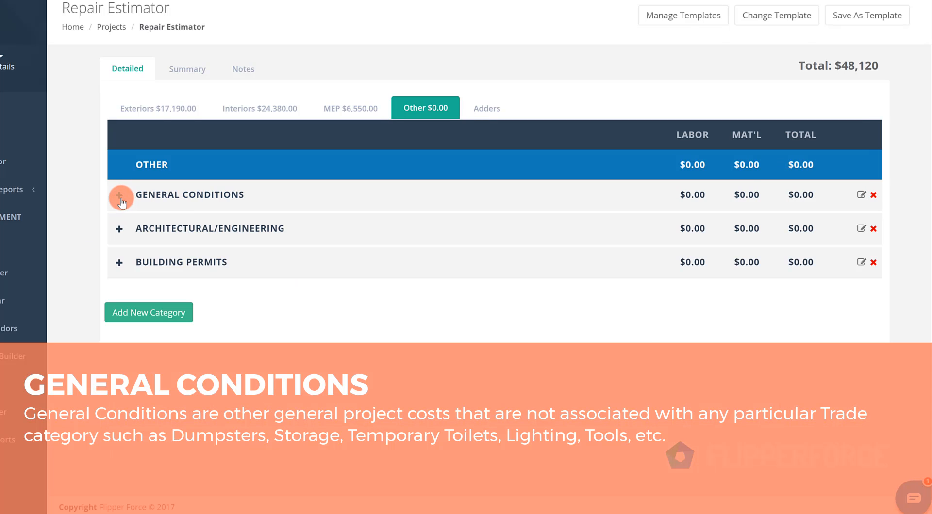
pyautogui.click(120, 196)
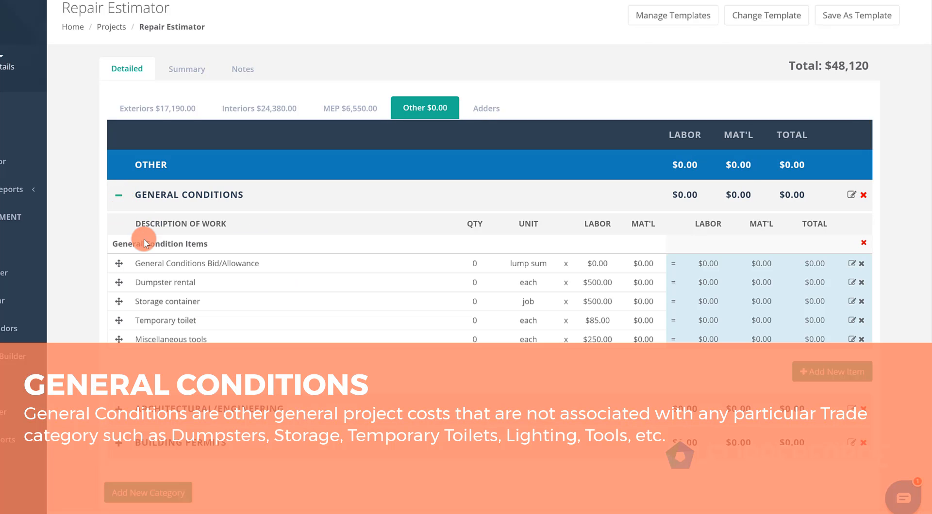
pyautogui.click(120, 207)
pyautogui.click(120, 230)
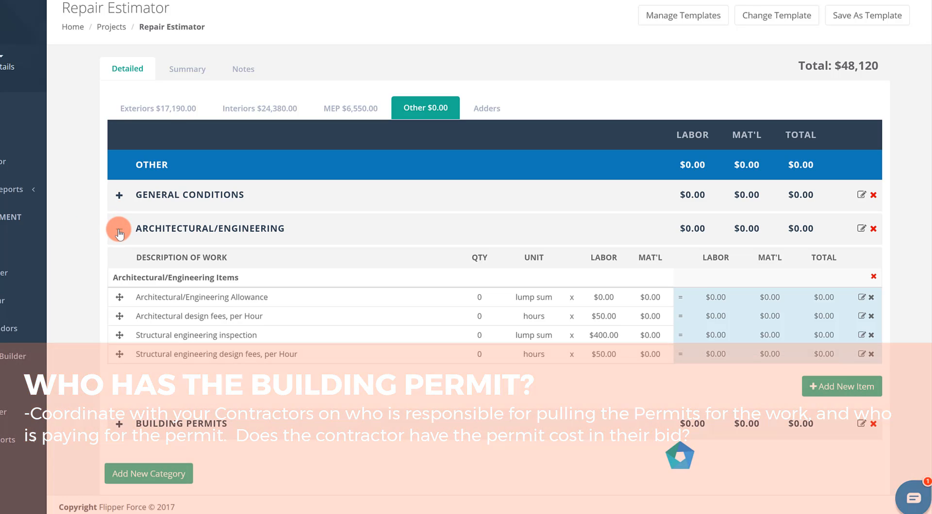
pyautogui.click(120, 232)
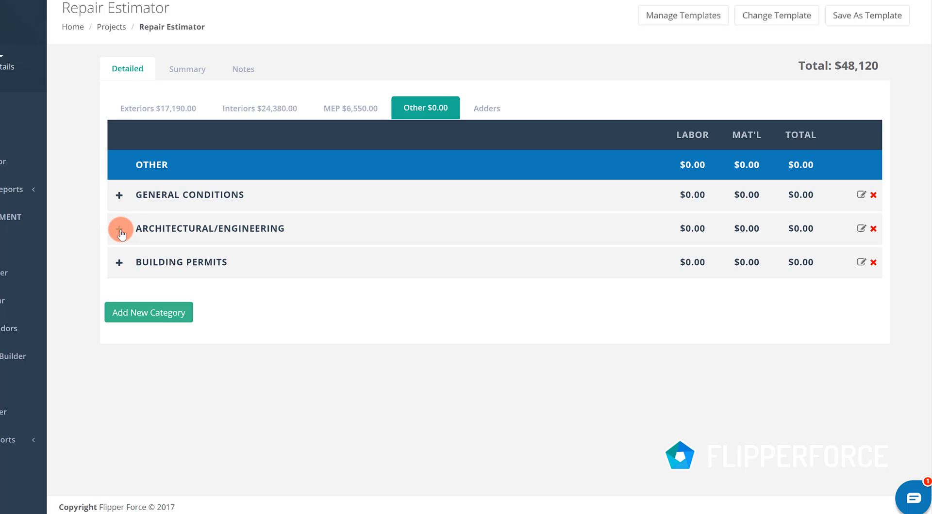
pyautogui.click(119, 263)
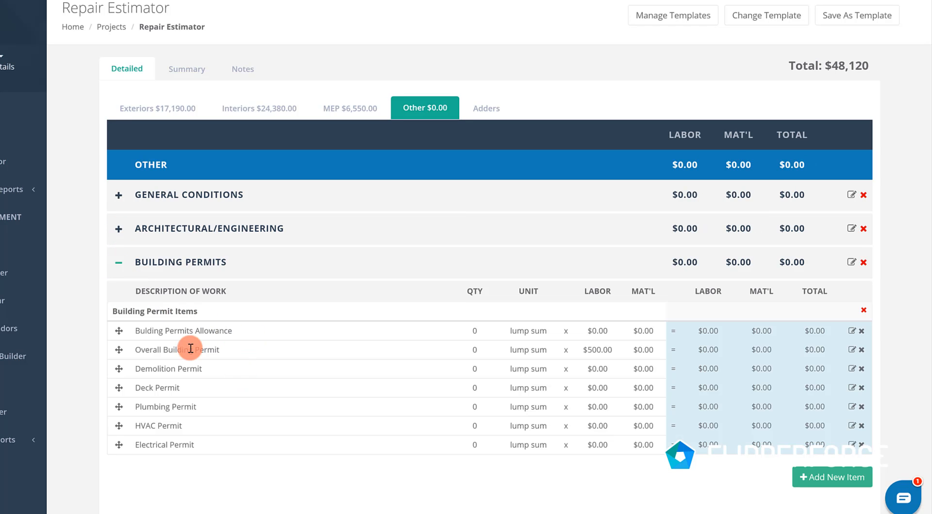
pyautogui.click(119, 265)
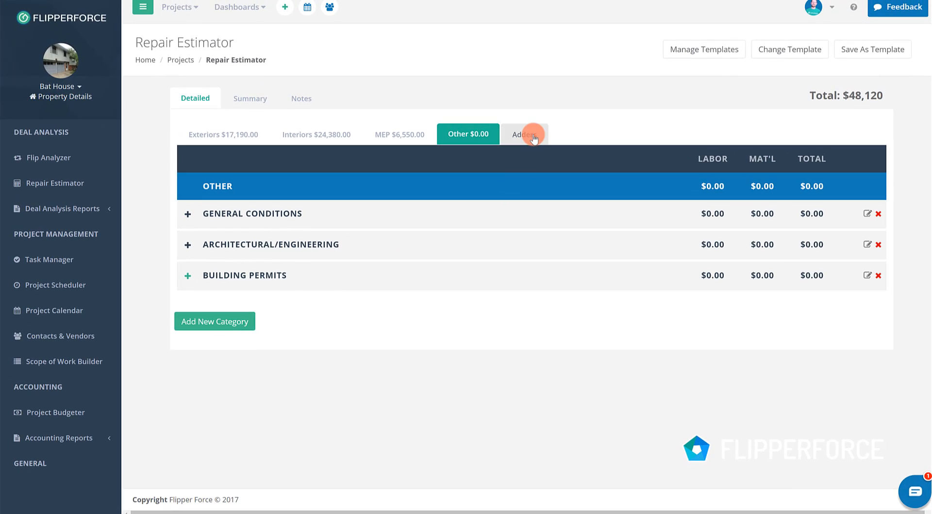
# - Open the estimate's Adders, try a location adjustment of 50% of the subtotal, and clear that value
pyautogui.click(532, 136)
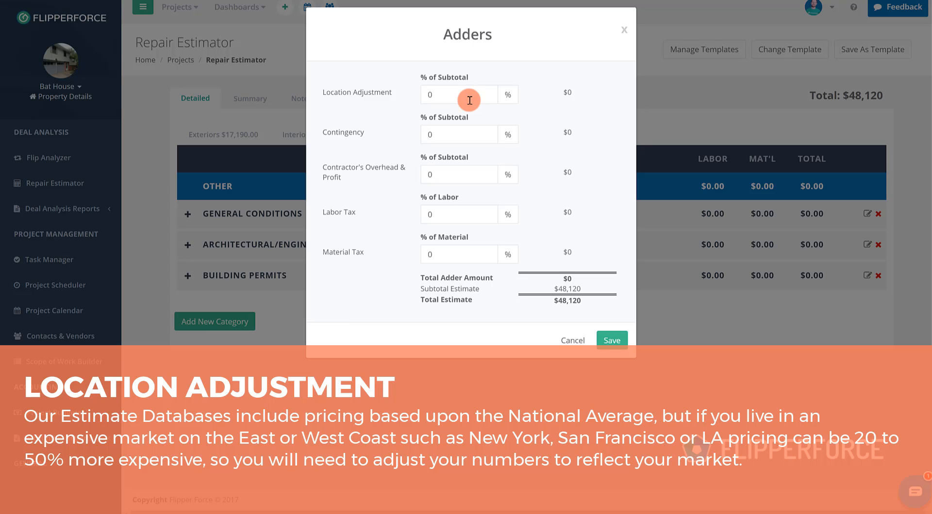
pyautogui.click(469, 100)
pyautogui.write('50')
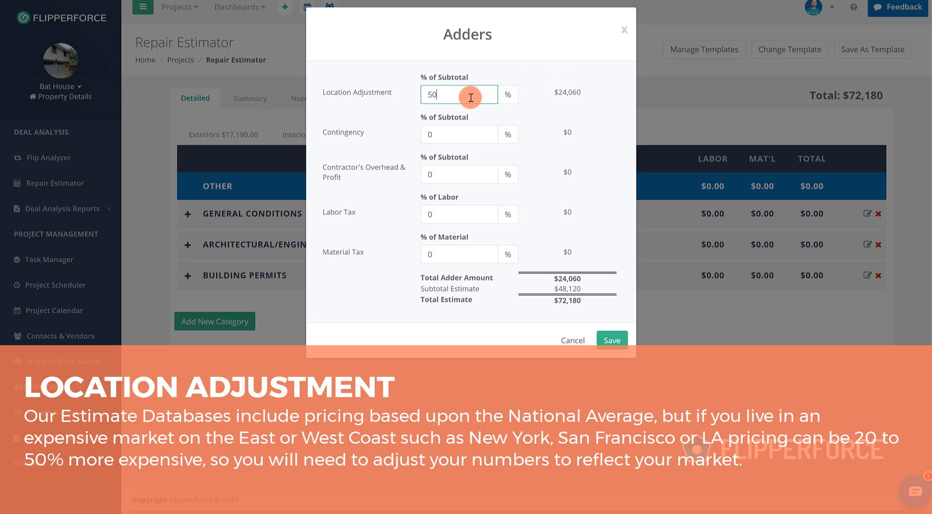
pyautogui.click(543, 76)
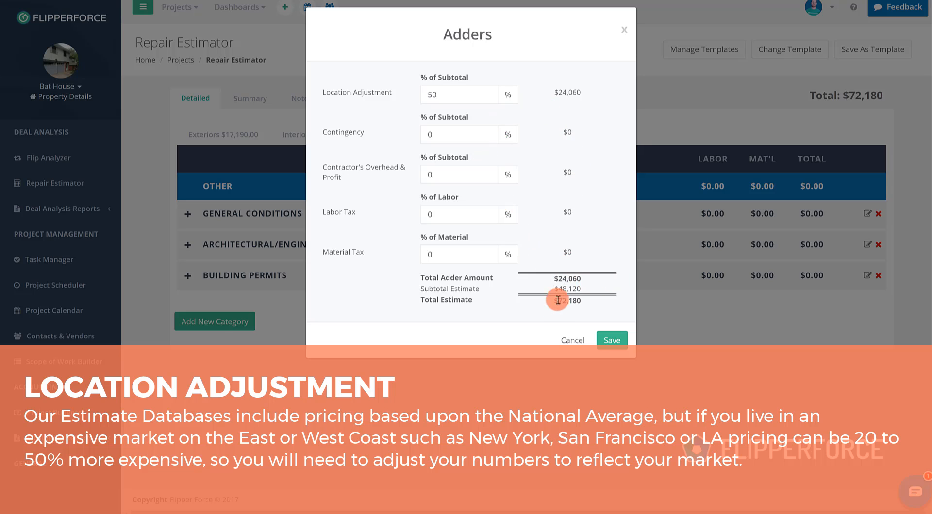
pyautogui.doubleClick(430, 102)
pyautogui.press('BackSpace')
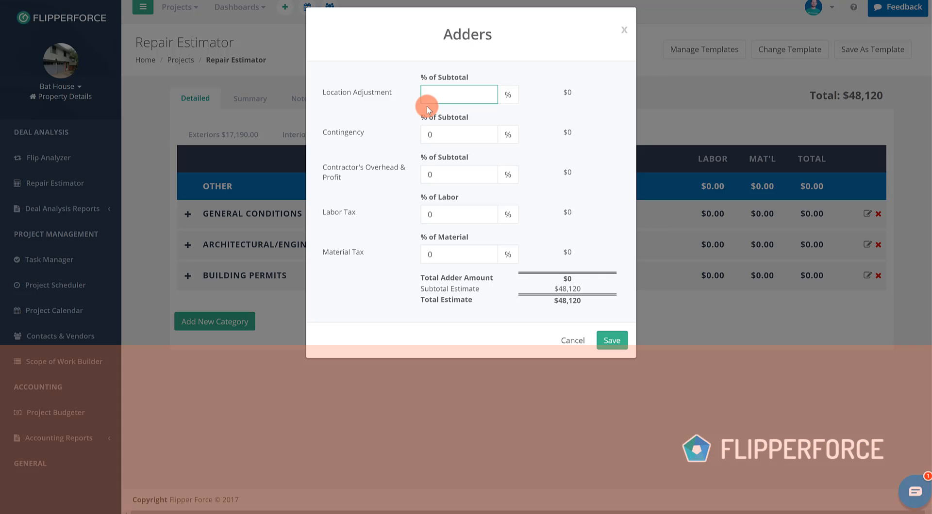
# - Set the contingency adder to 10% of the subtotal
pyautogui.click(454, 139)
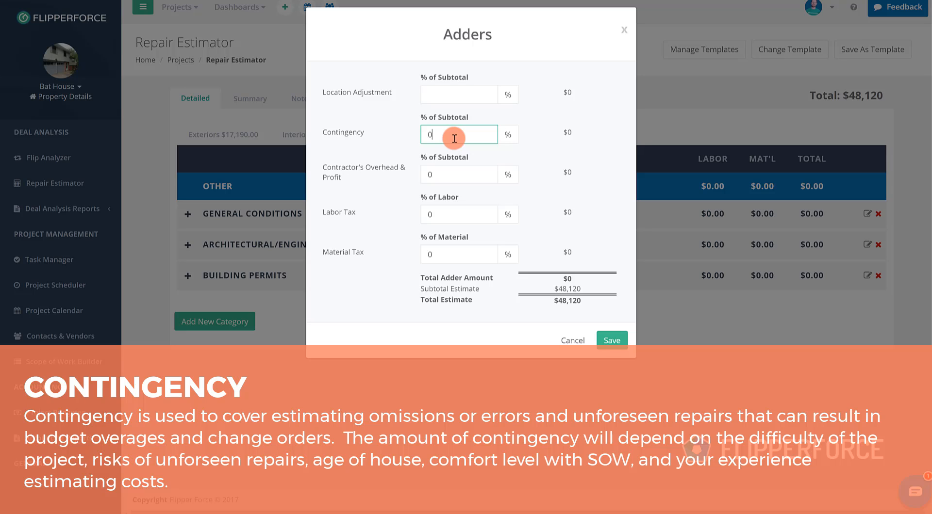
pyautogui.press('BackSpace')
pyautogui.write('10')
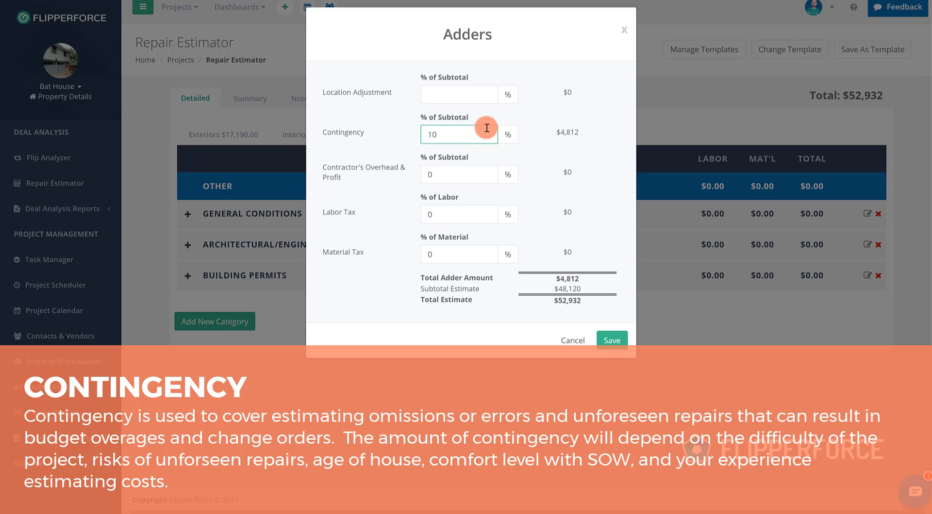
pyautogui.click(541, 127)
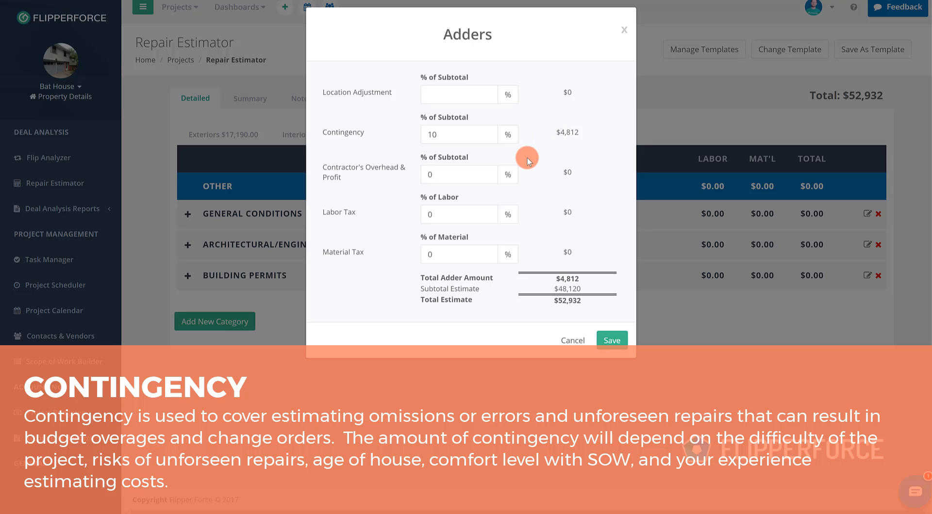
pyautogui.moveTo(554, 132); pyautogui.dragTo(573, 128)
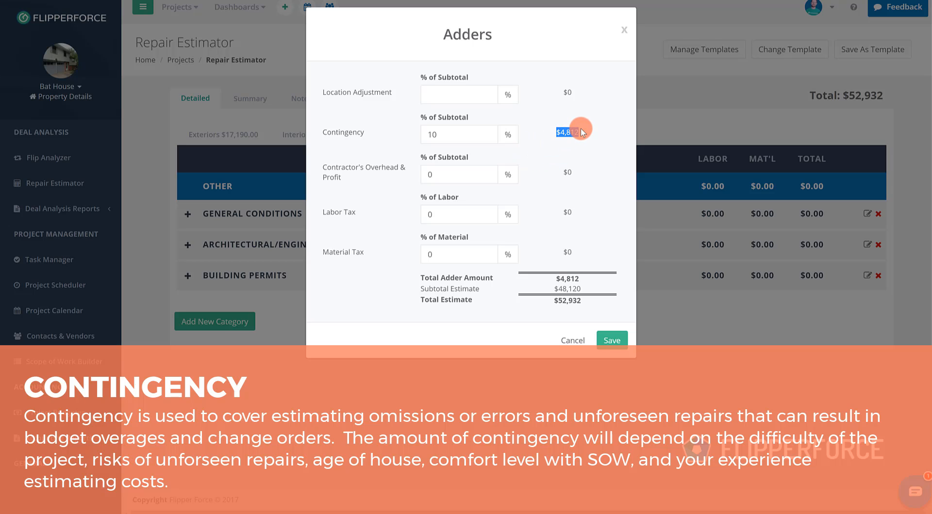
pyautogui.click(547, 138)
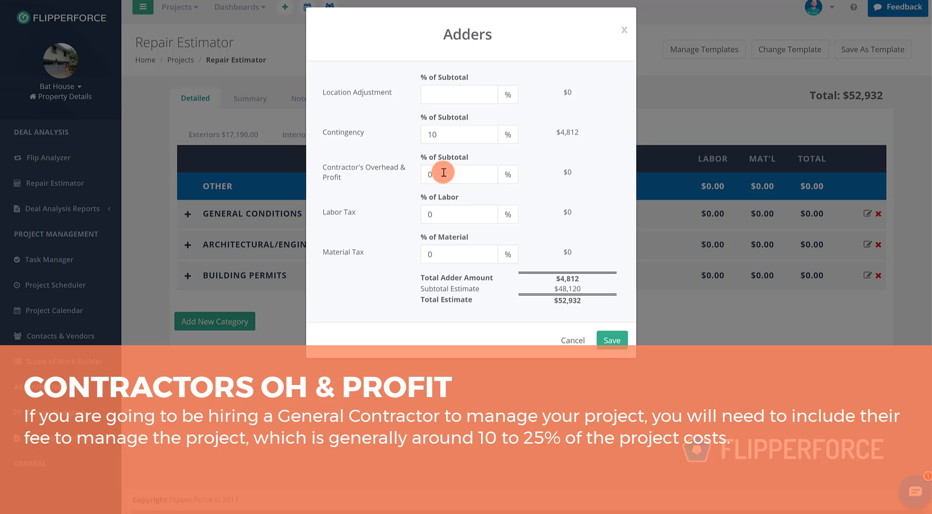
# - Try a contractor's overhead and profit adder of 15% of the subtotal, and clear that value
pyautogui.click(469, 170)
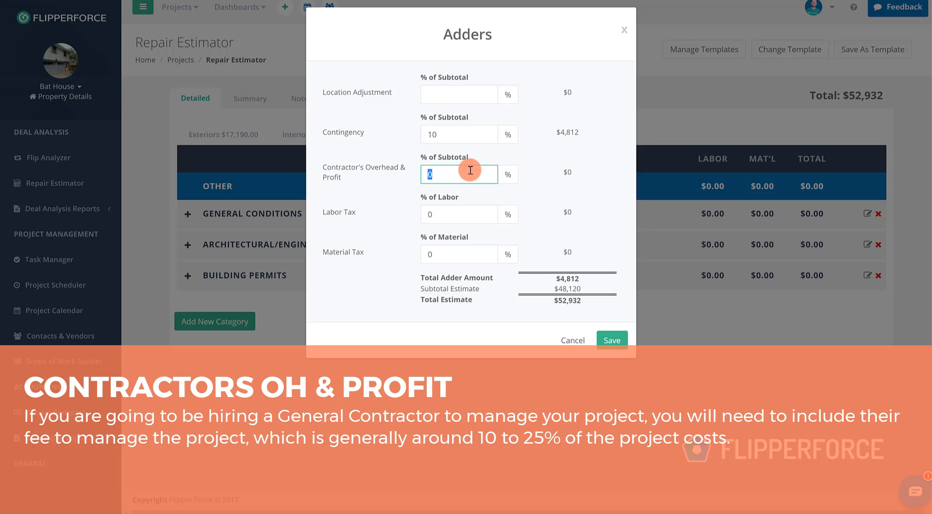
pyautogui.write('15')
pyautogui.click(540, 153)
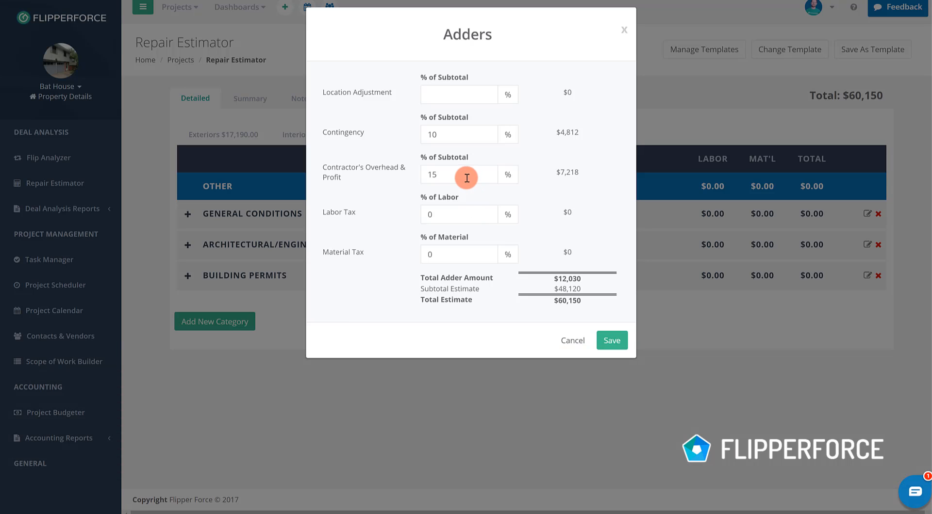
pyautogui.doubleClick(466, 177)
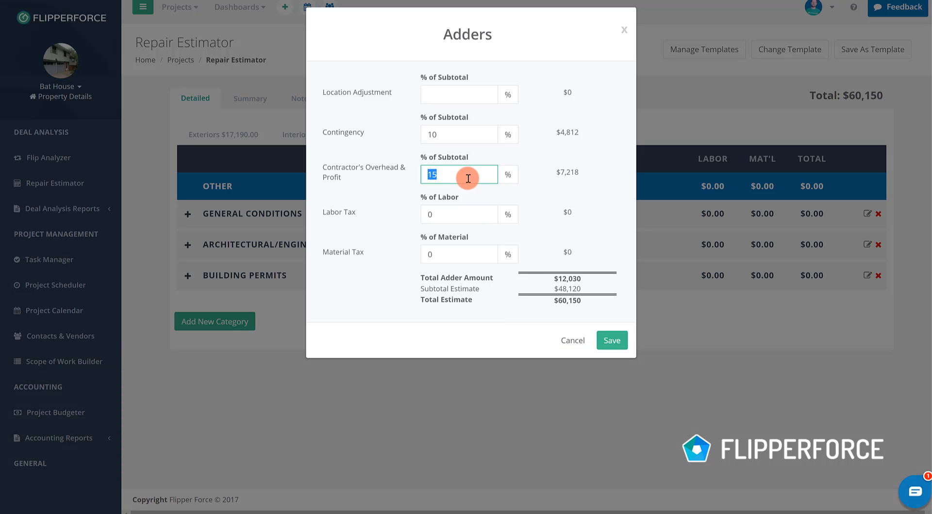
pyautogui.press('BackSpace')
pyautogui.click(540, 190)
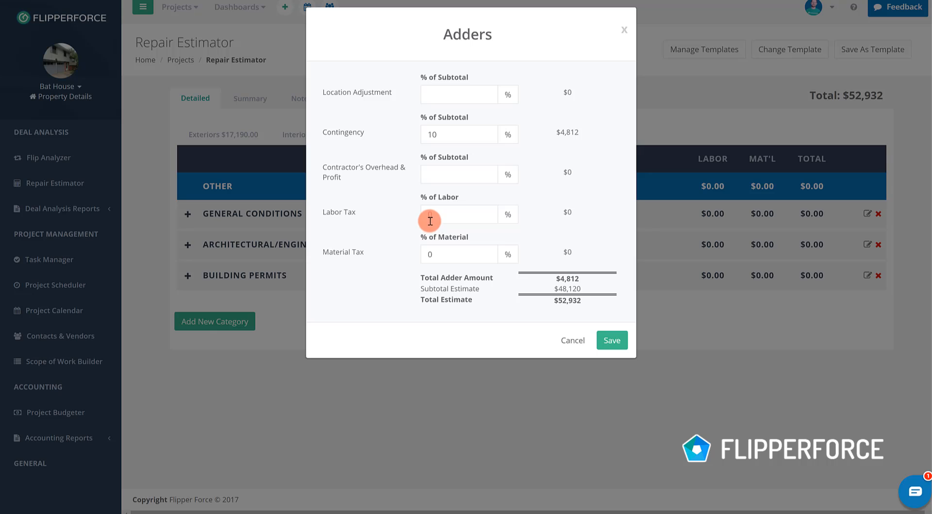
# - Try a labor tax adder of 10% of labor, and clear that value
pyautogui.click(456, 220)
pyautogui.hotkey('ctrl', 'a')
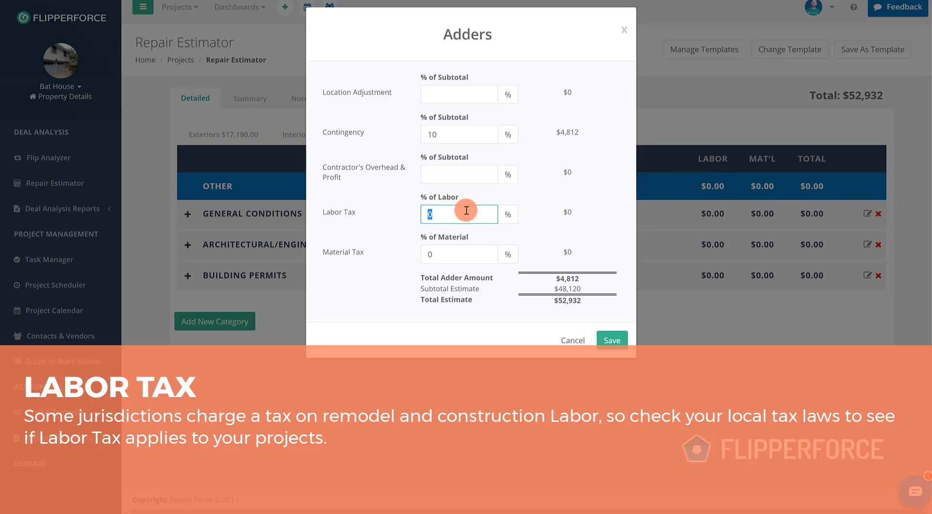
pyautogui.write('10')
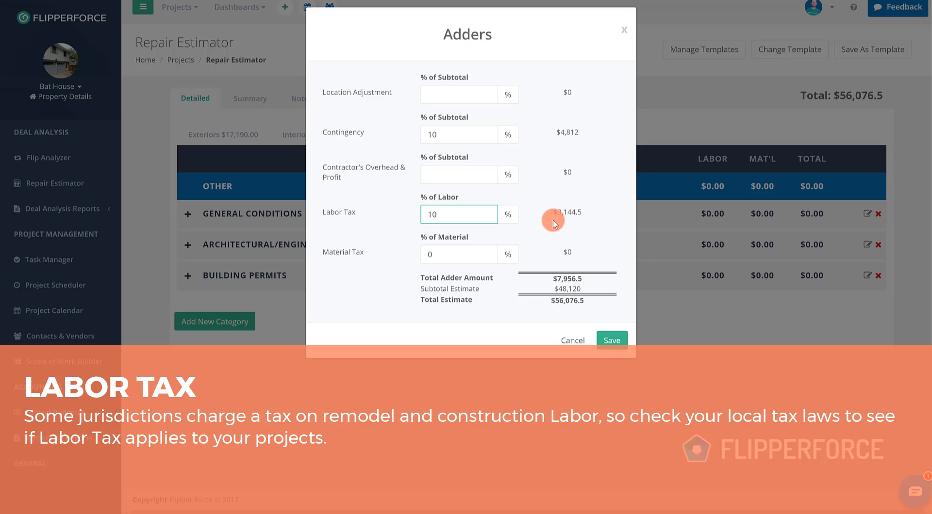
pyautogui.doubleClick(459, 219)
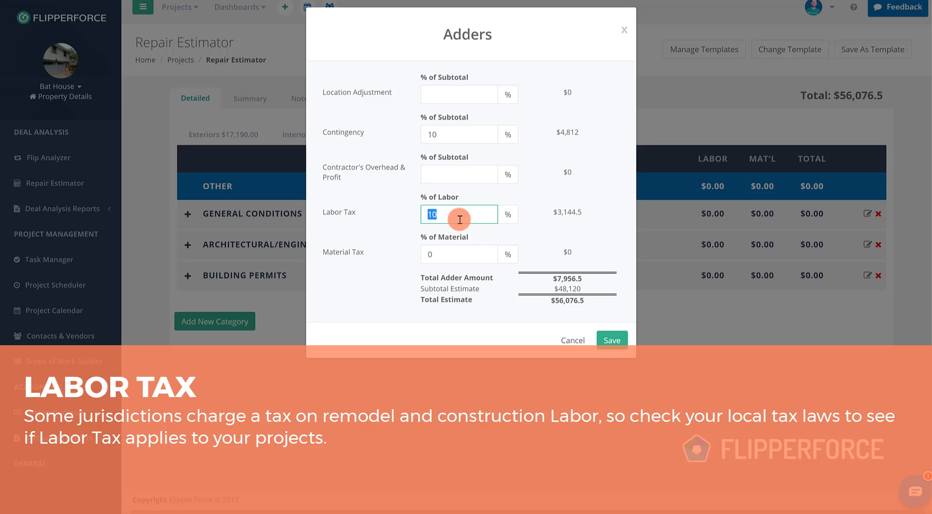
pyautogui.press('BackSpace')
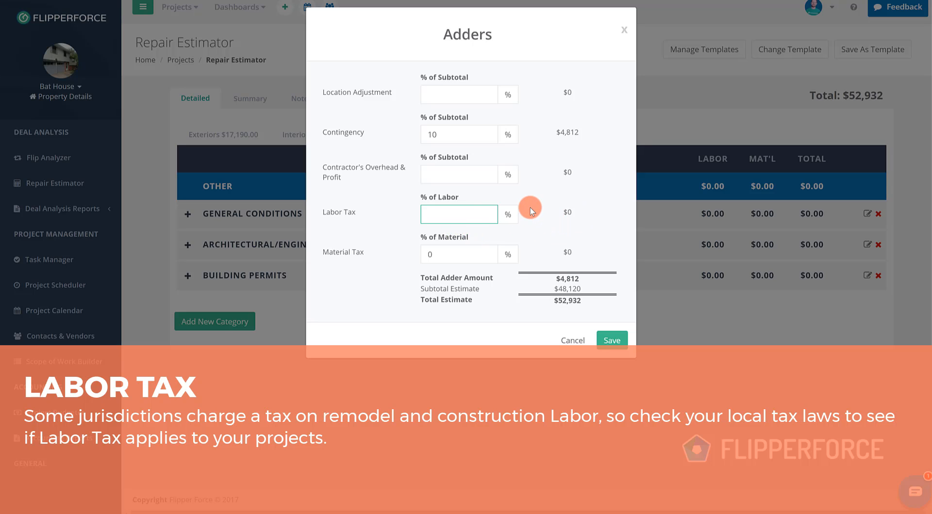
pyautogui.click(509, 221)
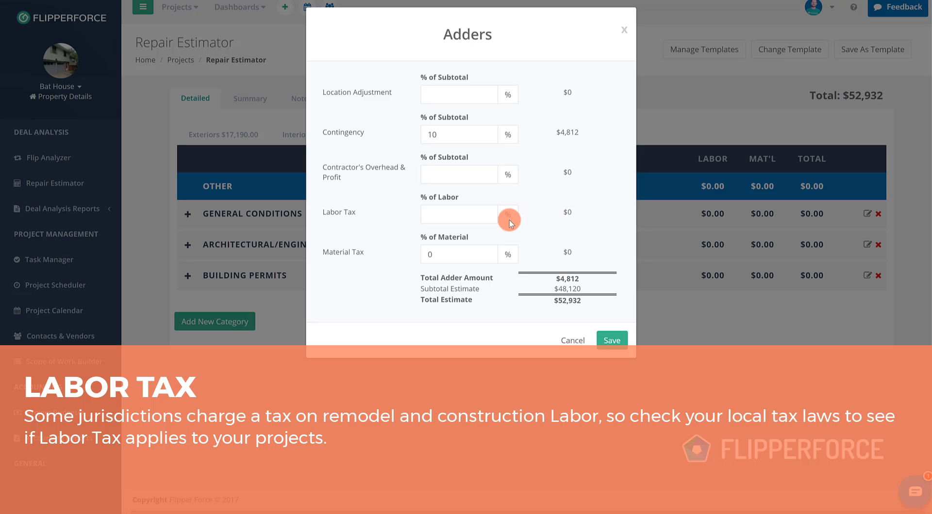
# - Set the material tax adder to 7% of material and save the adders
pyautogui.click(449, 252)
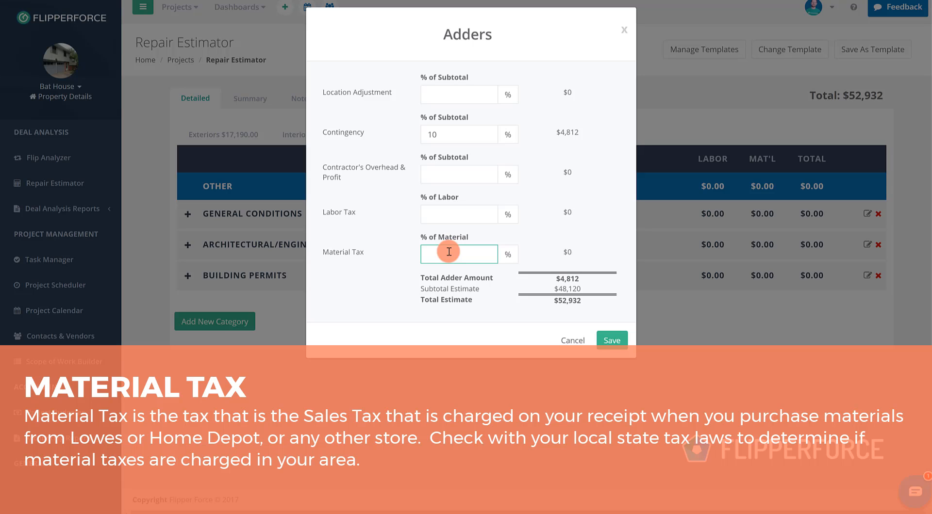
pyautogui.write('7')
pyautogui.click(558, 240)
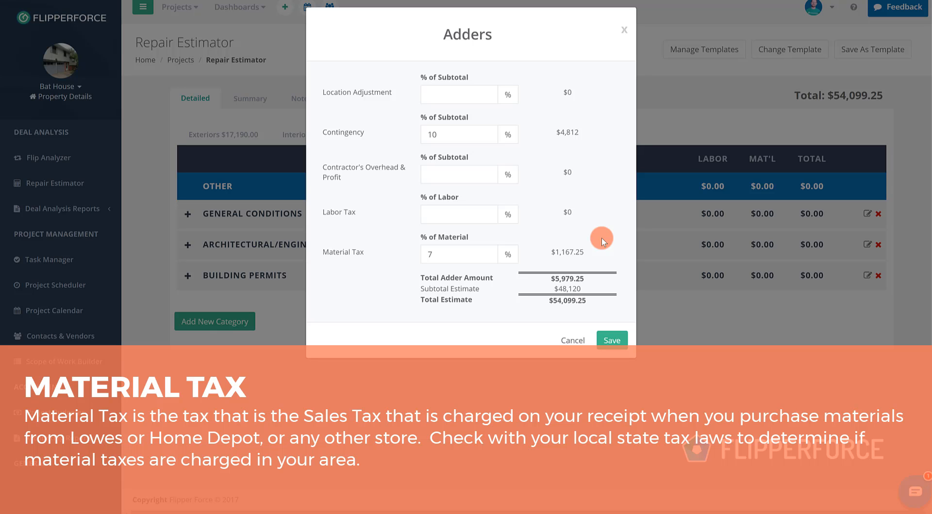
pyautogui.click(611, 340)
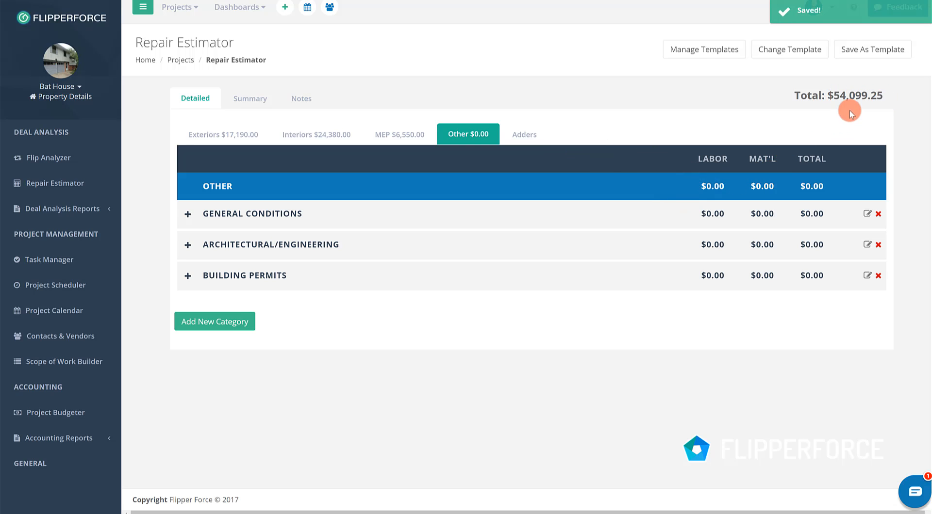
# - Review the estimate's summary of labor, material and percentage of total per scope of work, and return to the detailed view
pyautogui.click(254, 102)
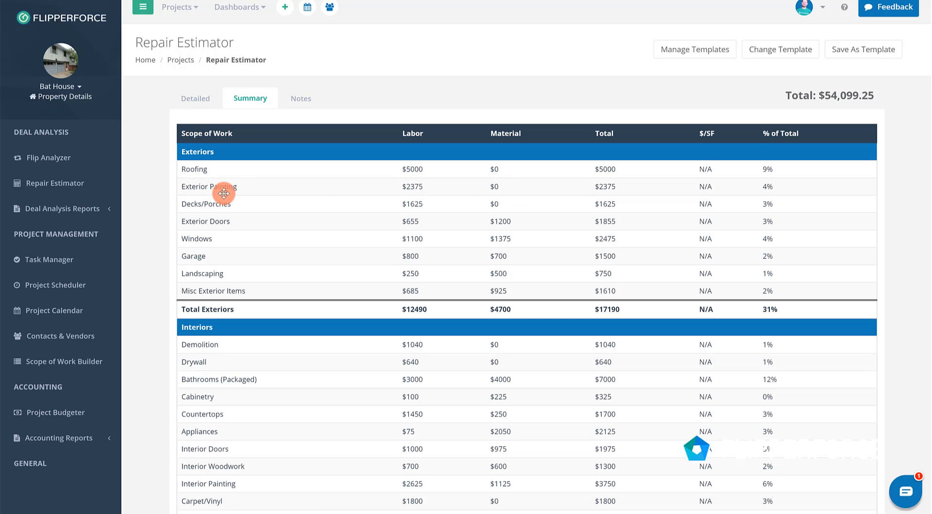
pyautogui.scroll(-2, 458, 302)
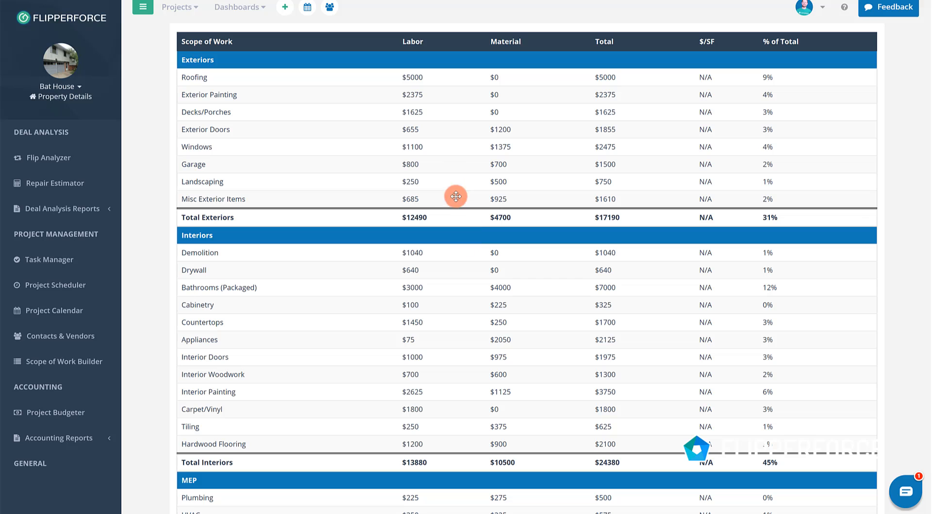
pyautogui.scroll(2, 612, 185)
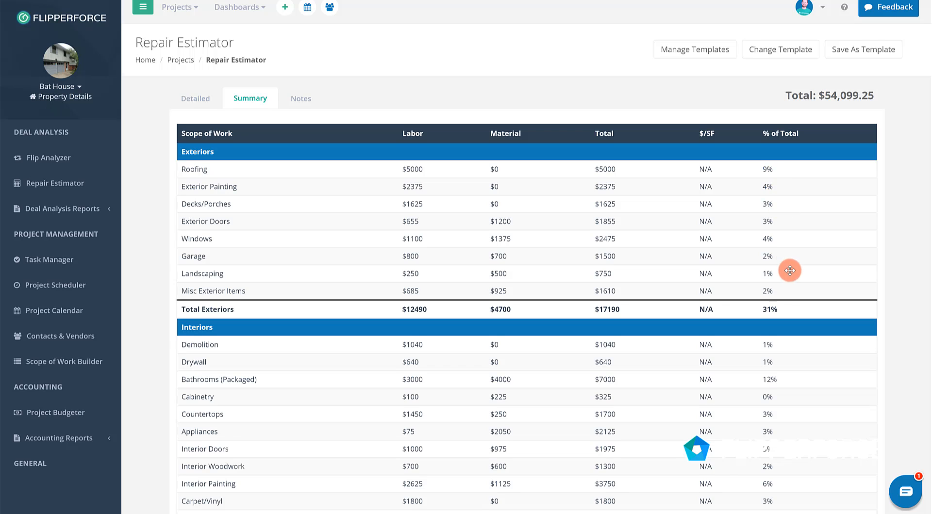
pyautogui.scroll(-4, 786, 262)
pyautogui.scroll(-1, 787, 262)
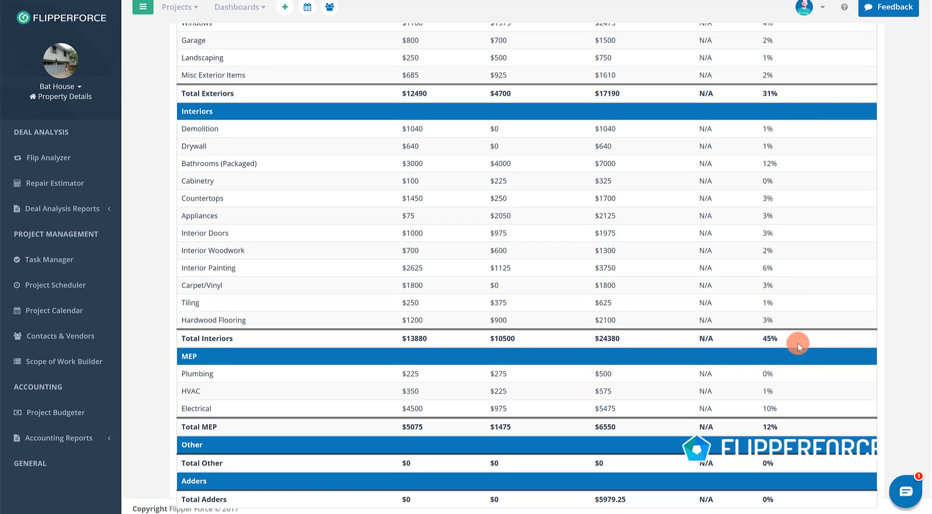
pyautogui.scroll(5, 557, 321)
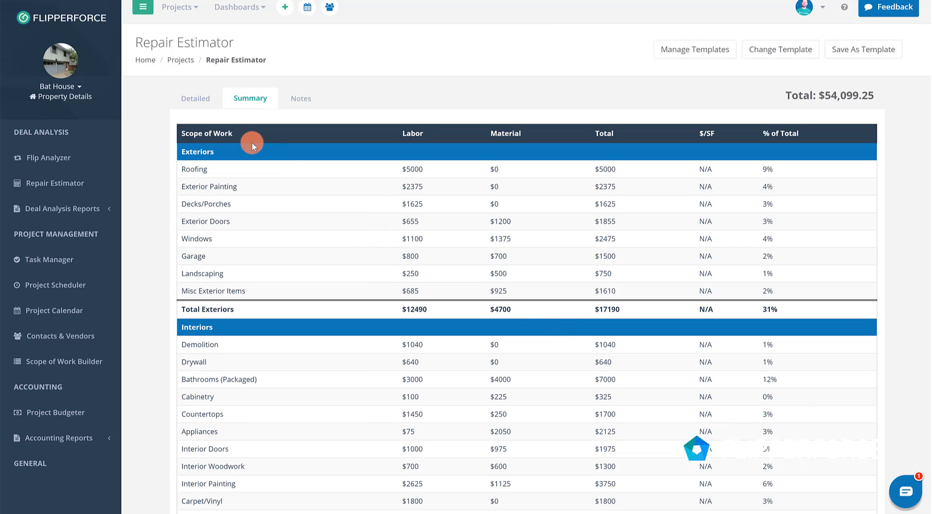
pyautogui.click(214, 110)
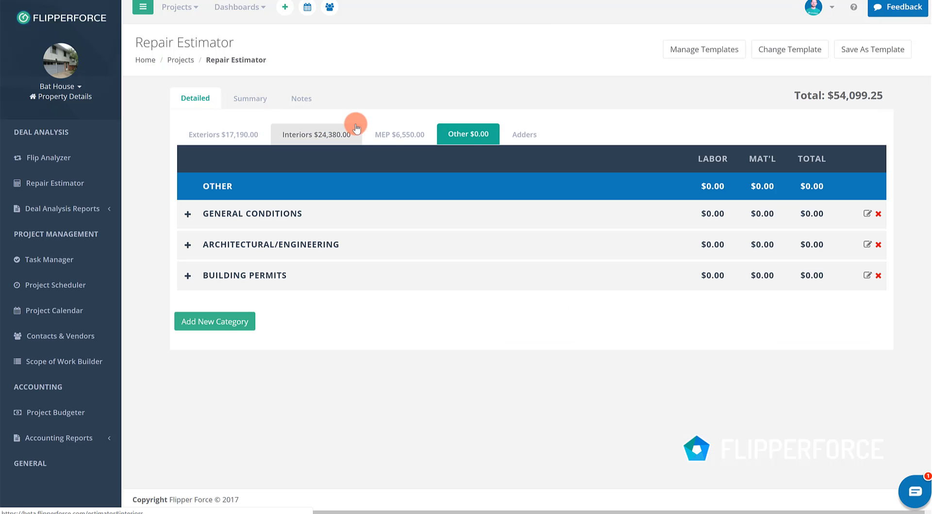